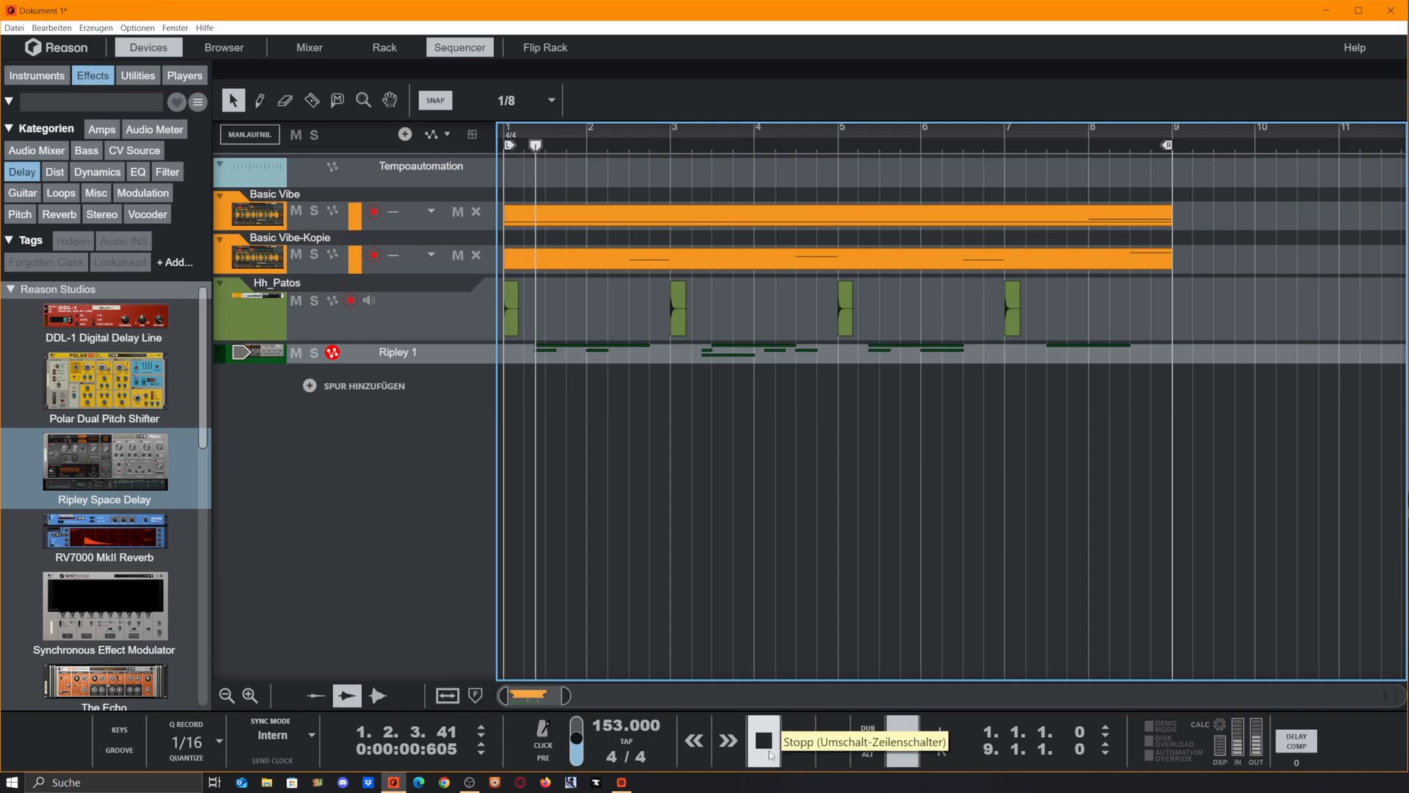
# Stop playback and examine the hi-hat clips at bars 1, 3, 5 and 7 of the Hh_Patos track
pyautogui.click(763, 740)
pyautogui.click(1244, 307)
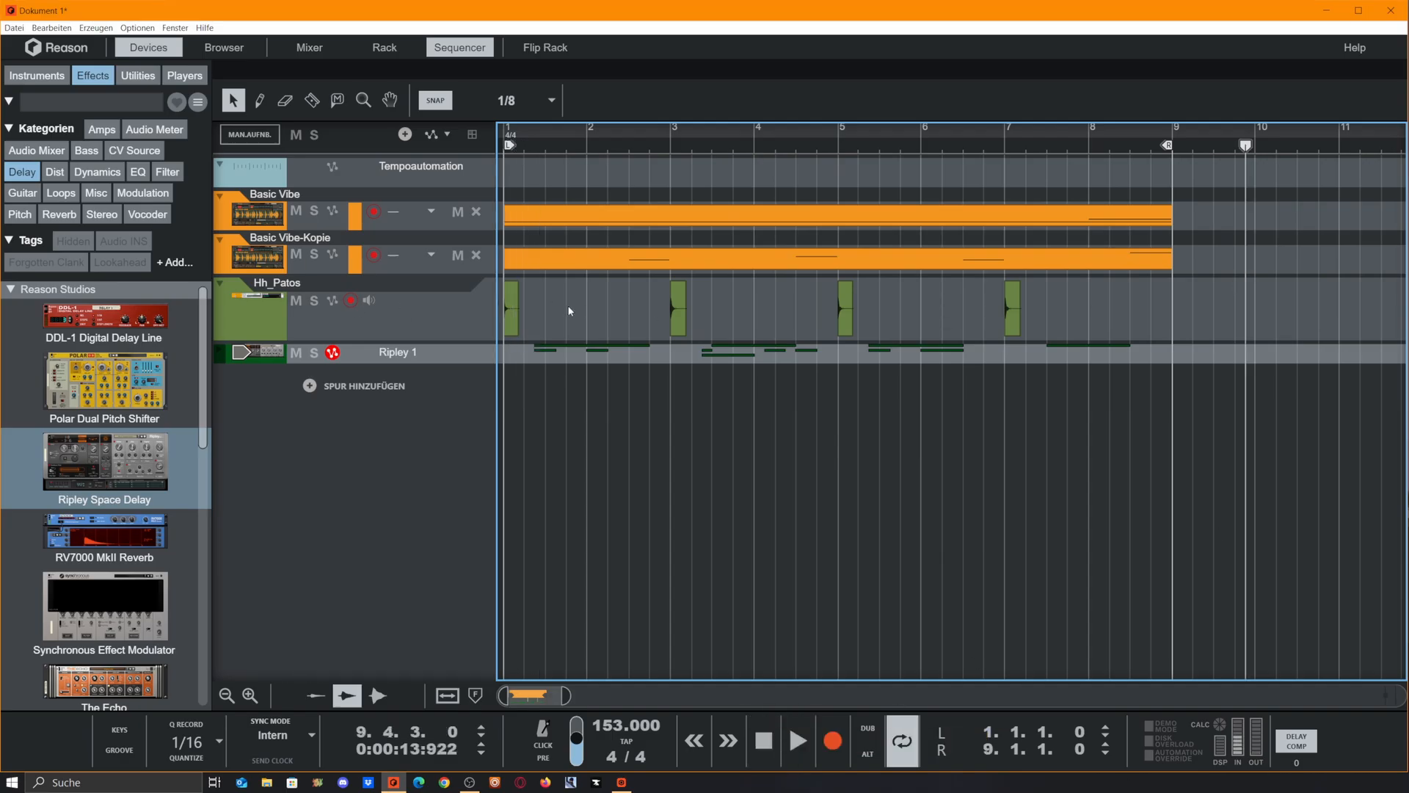
pyautogui.moveTo(567, 310); pyautogui.dragTo(483, 308)
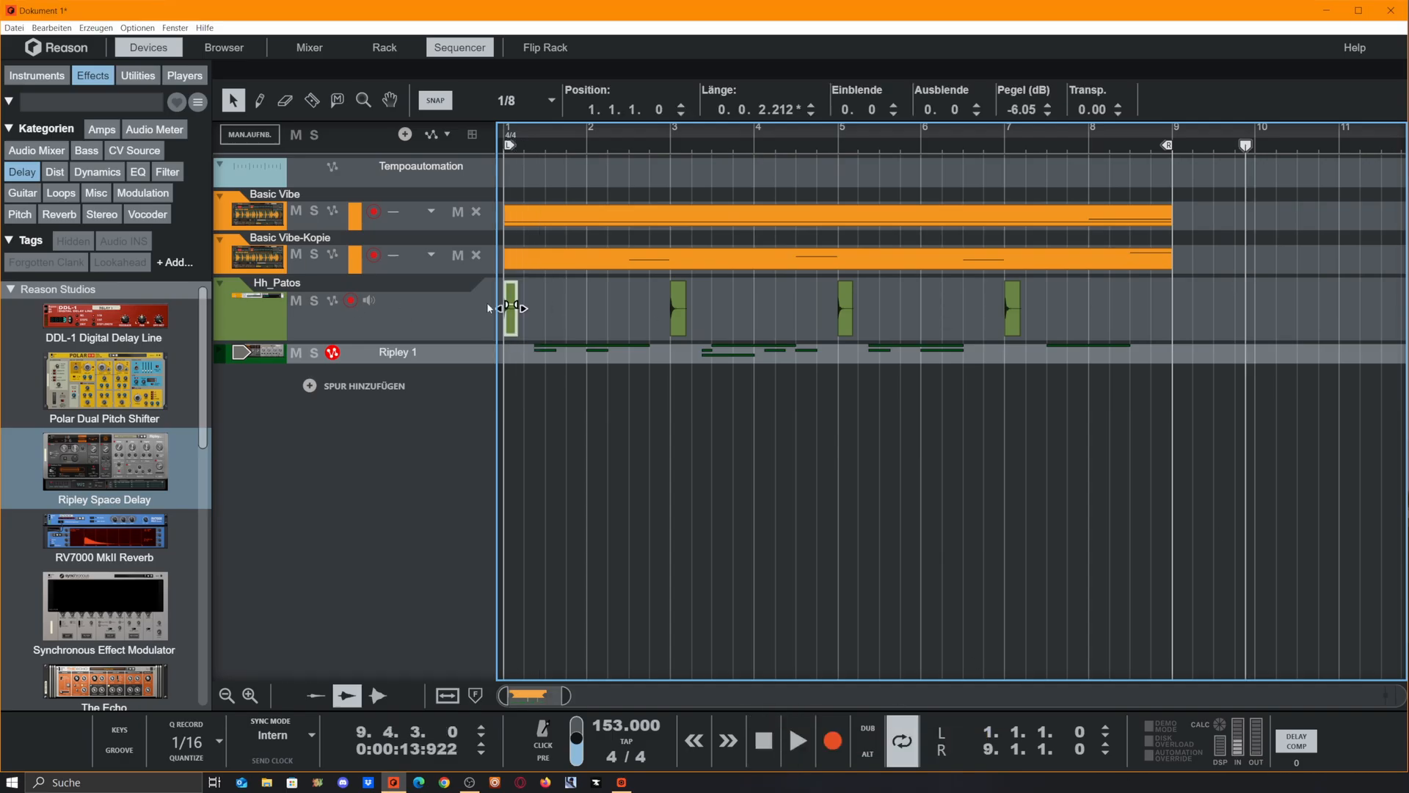
pyautogui.click(328, 326)
pyautogui.click(354, 303)
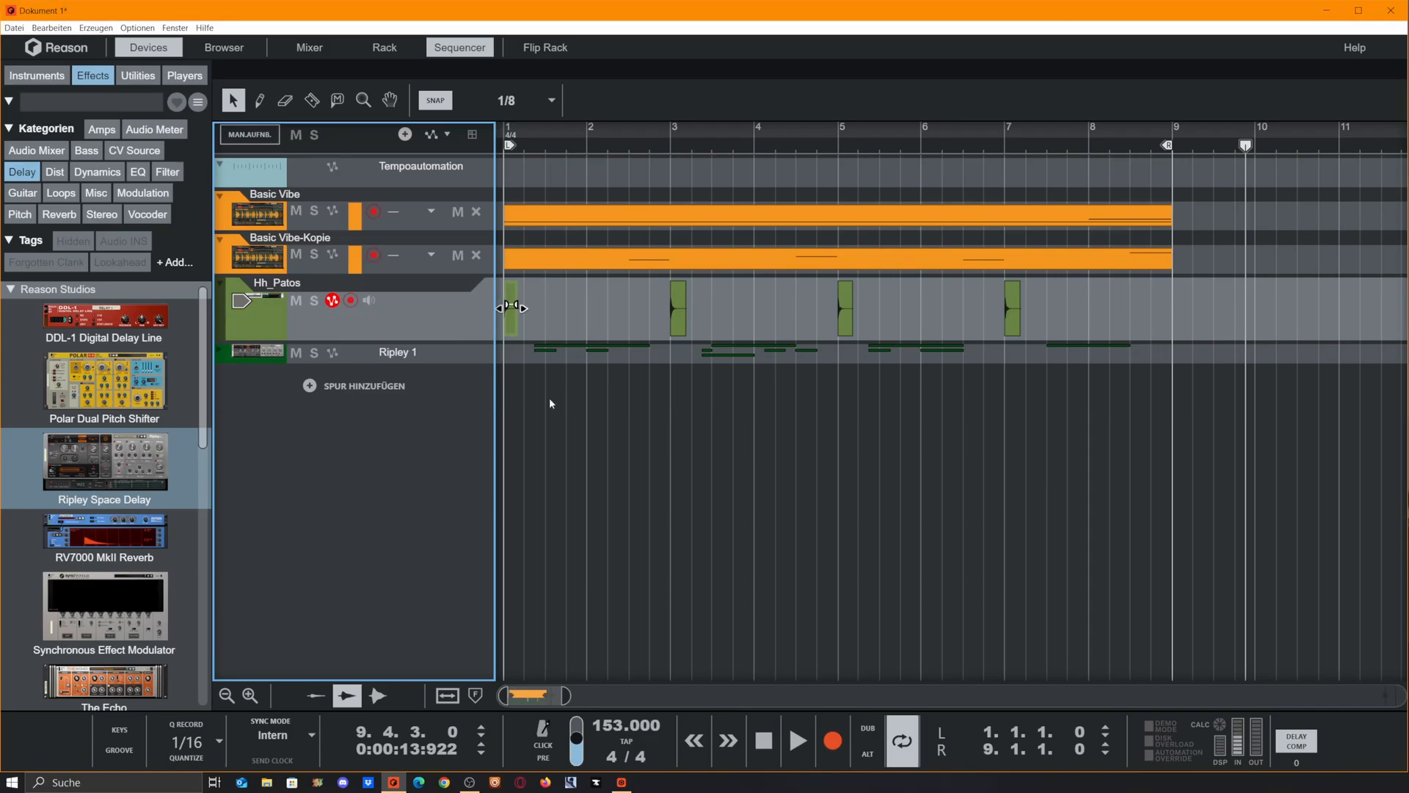
pyautogui.click(678, 308)
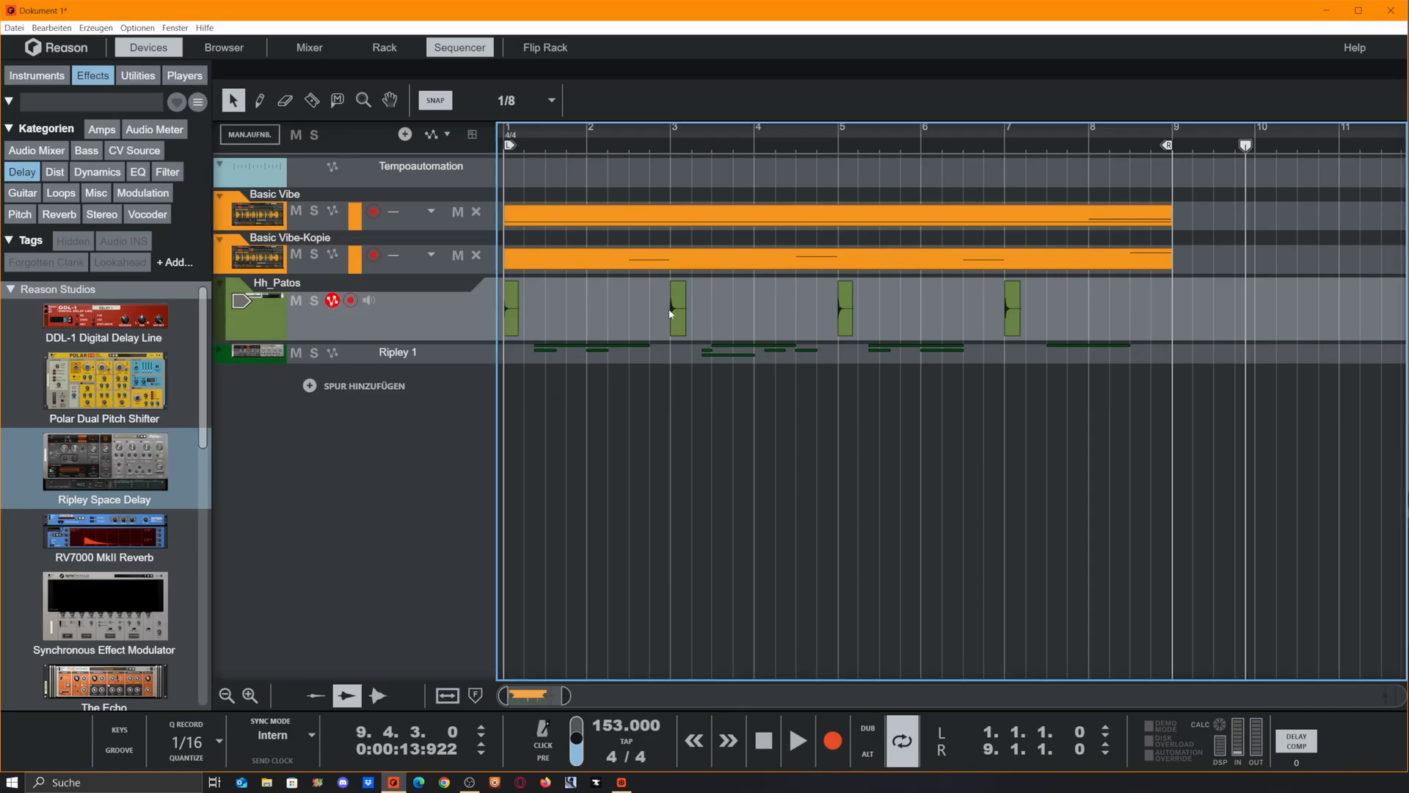
pyautogui.keyDown('shift'); pyautogui.click(845, 316); pyautogui.keyUp('shift')
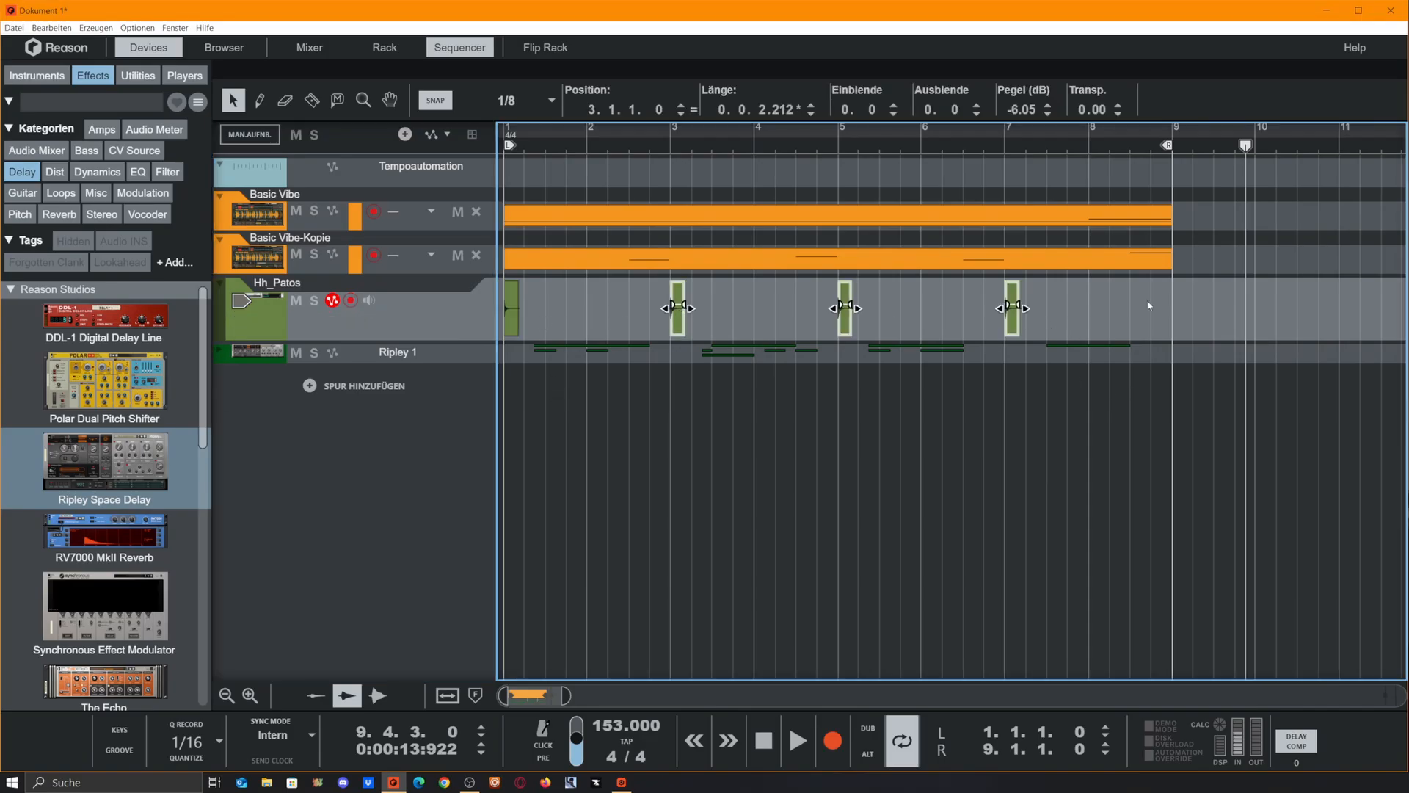
pyautogui.click(512, 308)
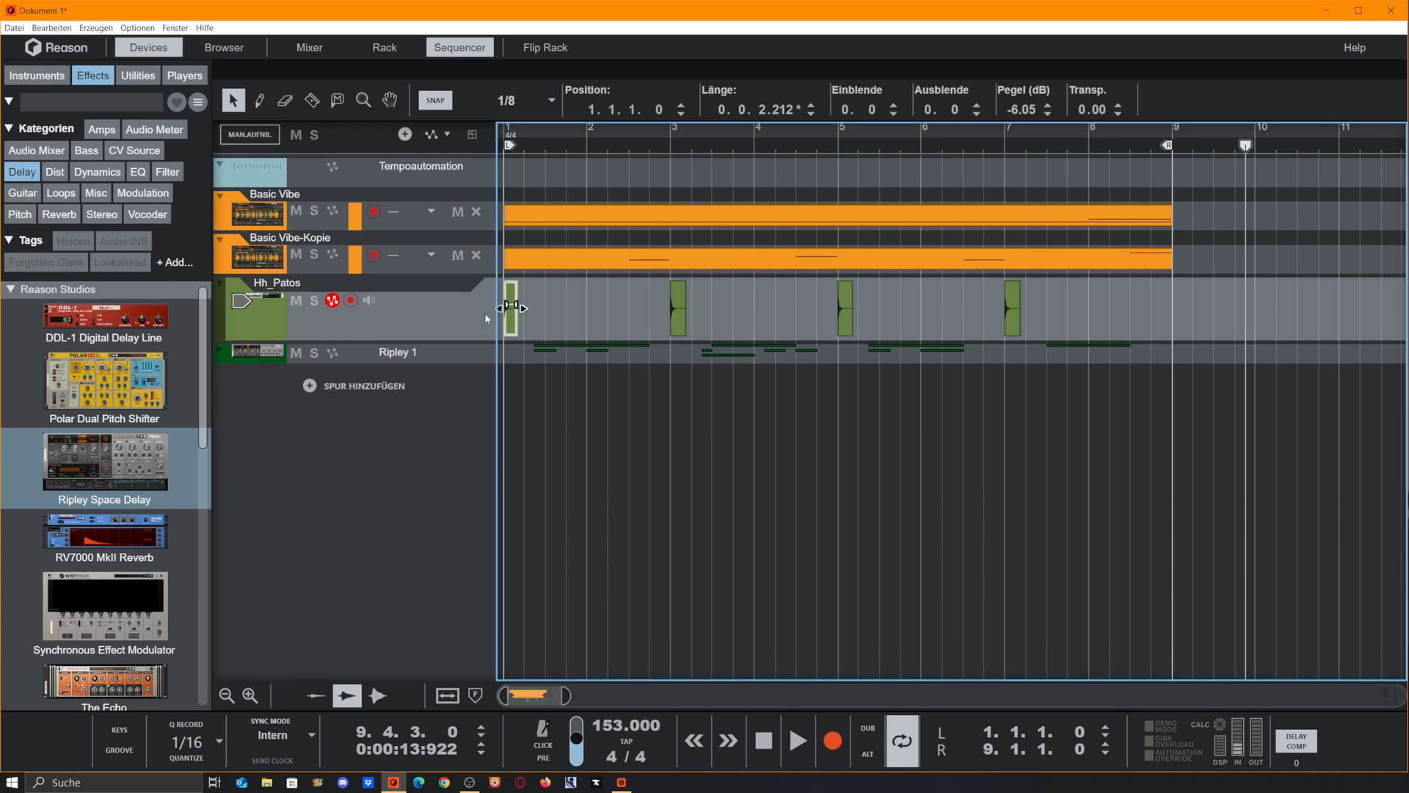
pyautogui.click(677, 308)
pyautogui.click(846, 309)
pyautogui.click(1040, 298)
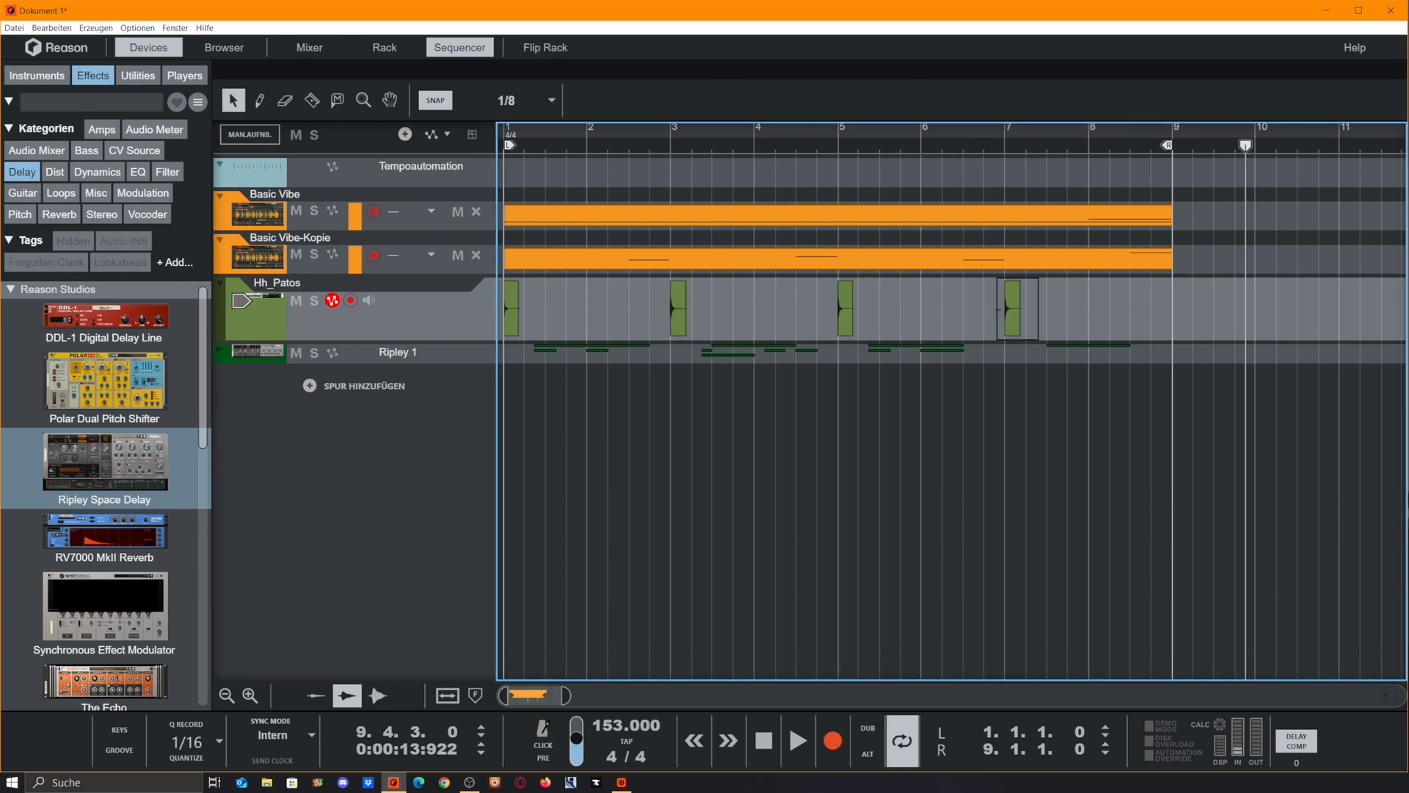
# Unfold the Ripley 1 track to show its Freeze, Synced Time and Feedback automation lanes
pyautogui.click(223, 359)
pyautogui.click(221, 353)
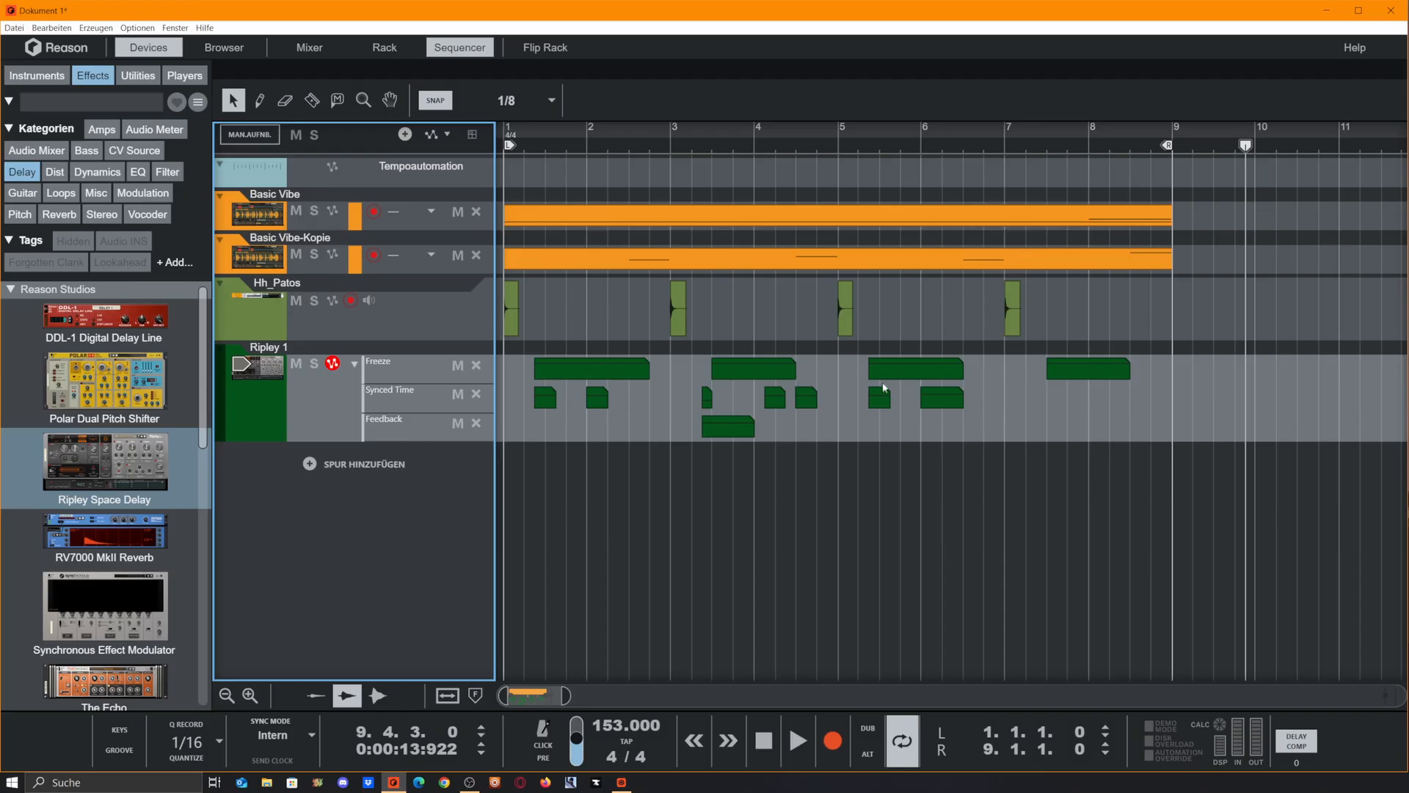
# Solo the Hh_Patos and Ripley 1 tracks and return the playhead to the start of bar 1
pyautogui.click(315, 300)
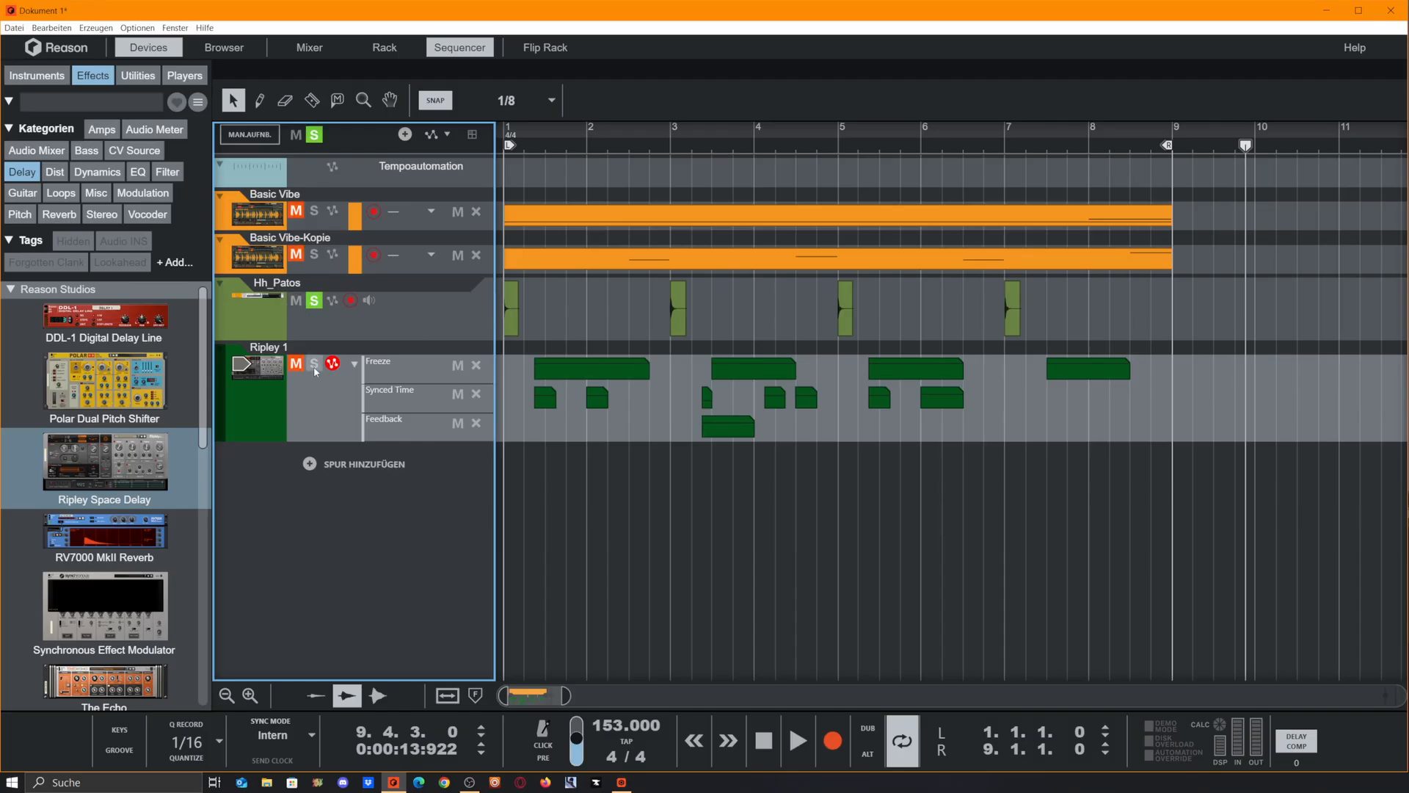
pyautogui.click(314, 366)
pyautogui.moveTo(563, 144); pyautogui.dragTo(388, 160)
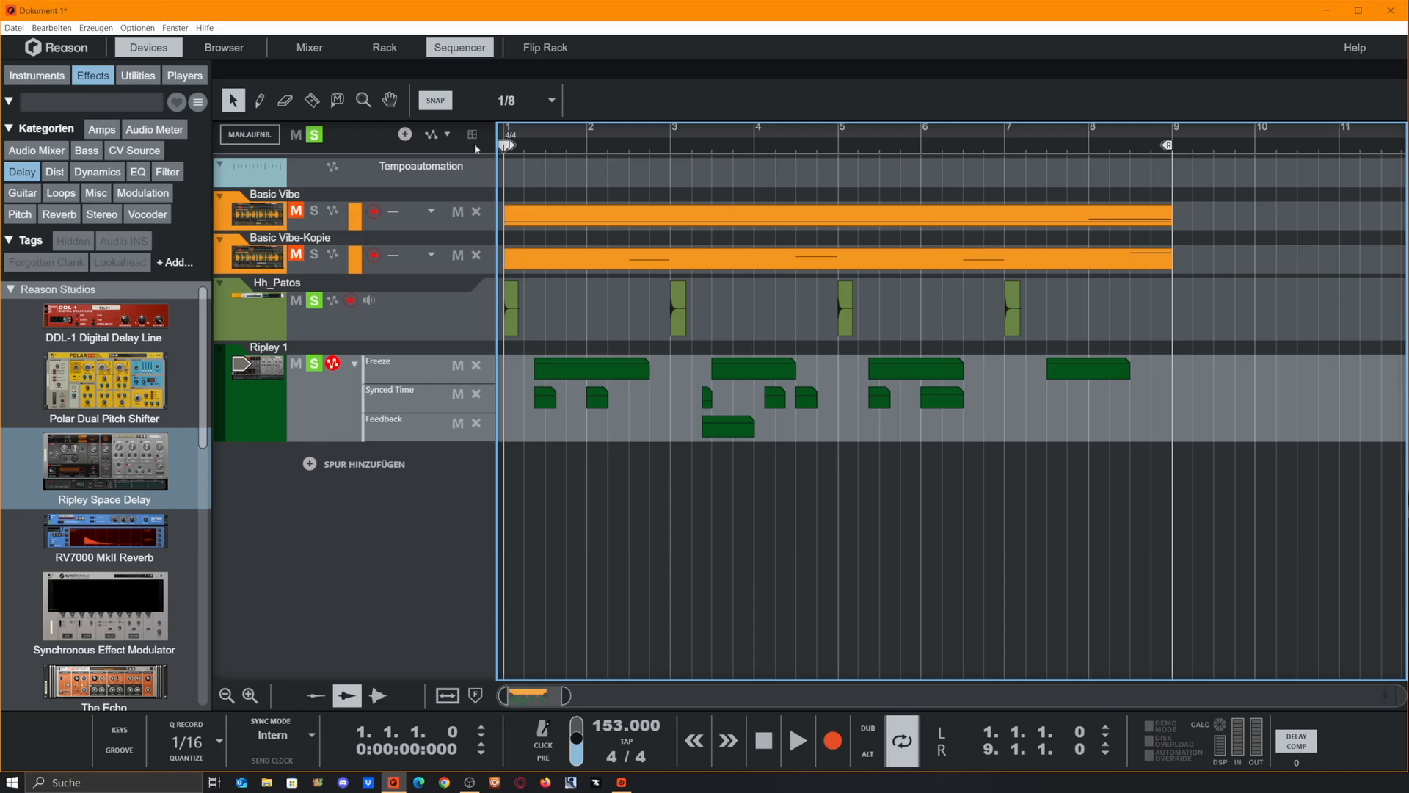
# Show the rack above the sequencer, enlarge it to reveal the whole Ripley delay, and play the soloed tracks
pyautogui.moveTo(626, 74); pyautogui.dragTo(676, 231)
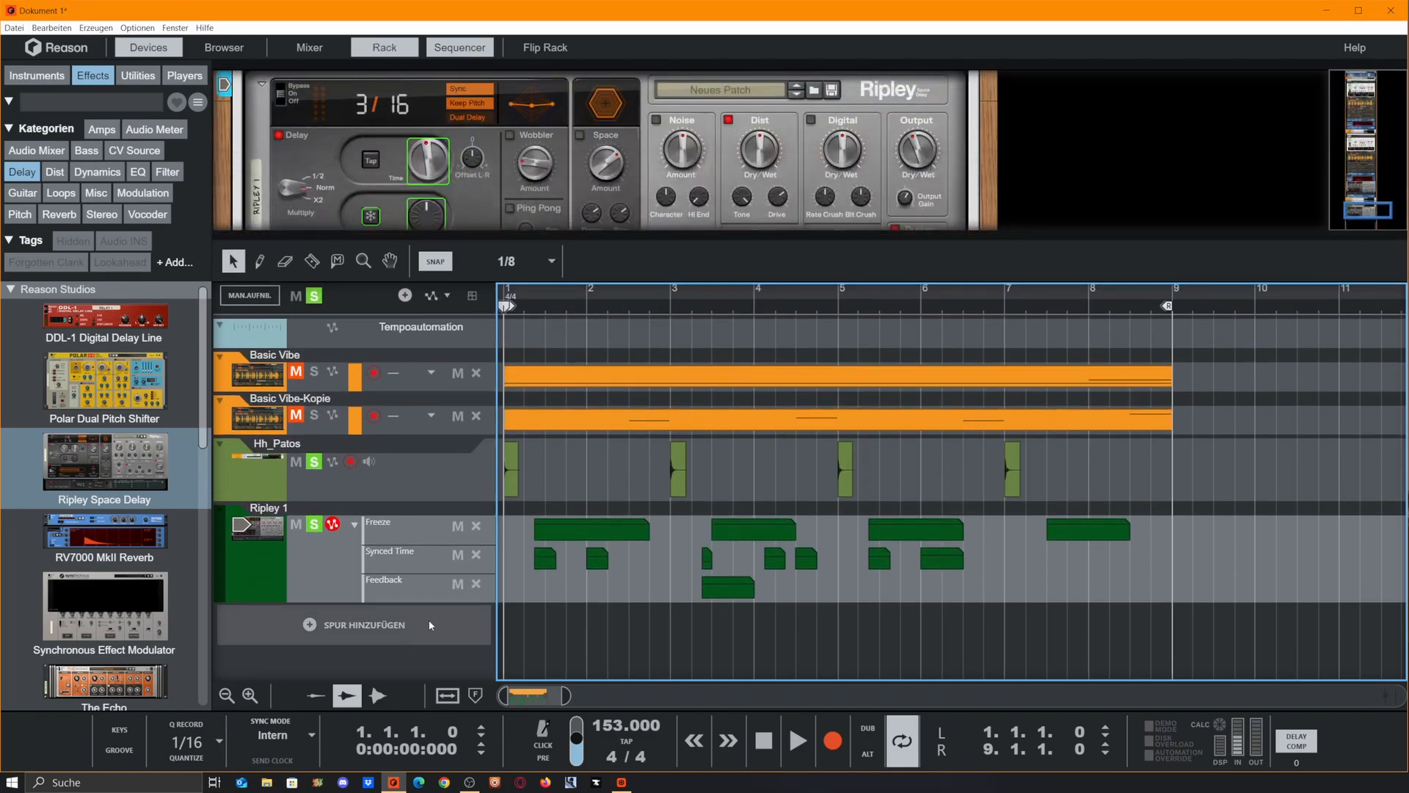
pyautogui.moveTo(514, 237); pyautogui.dragTo(514, 391)
pyautogui.scroll(-3, 616, 606)
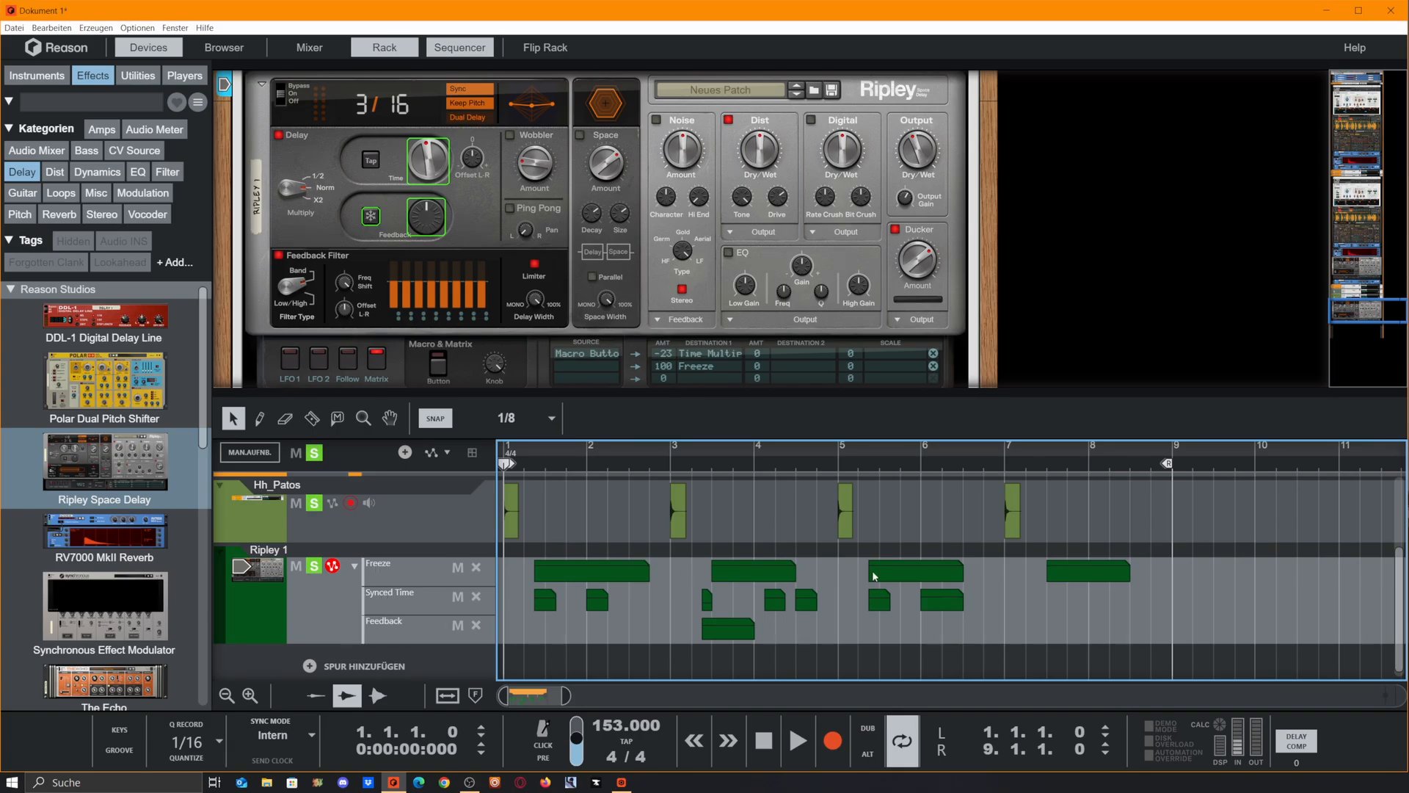
pyautogui.scroll(2, 591, 578)
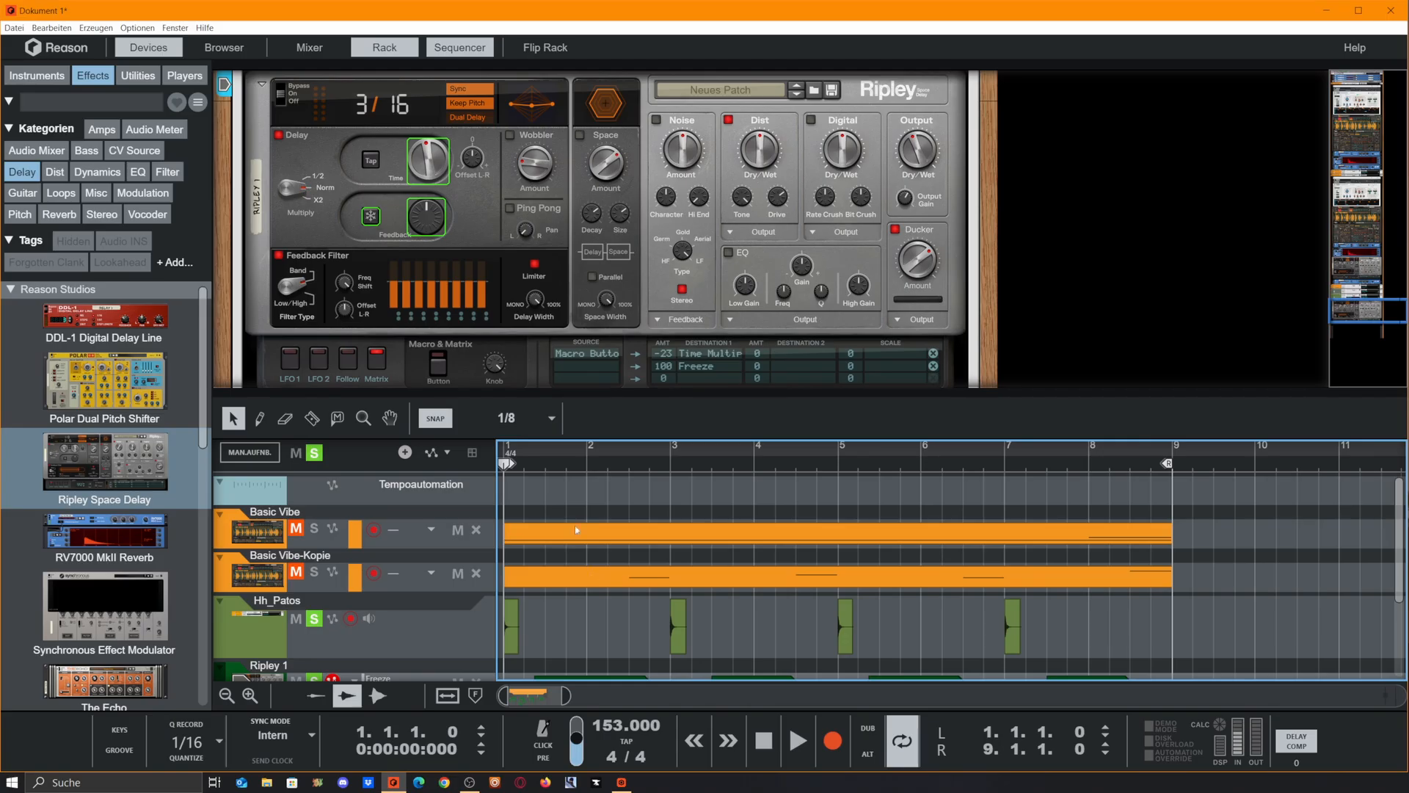
pyautogui.scroll(-2, 577, 530)
pyautogui.press('space')
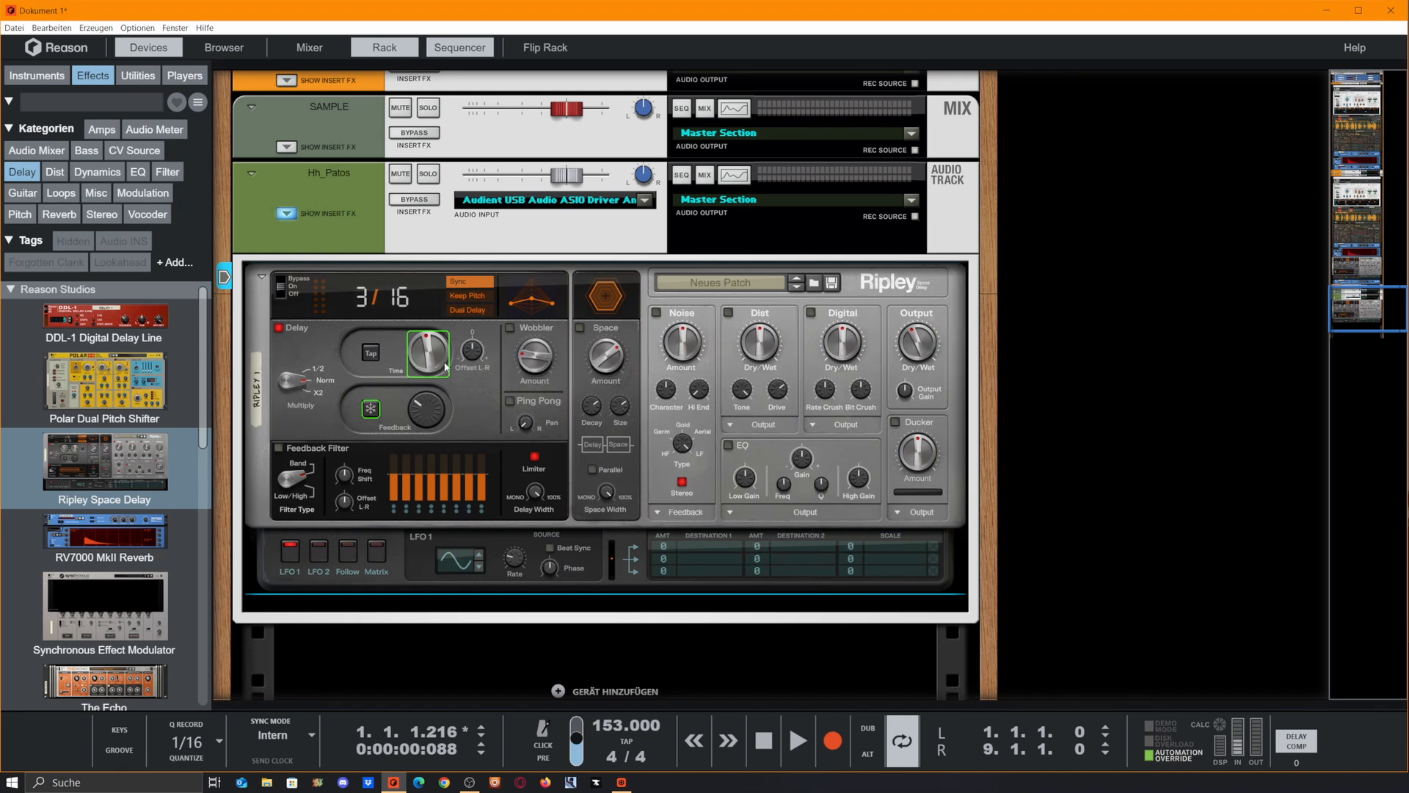
# Remove the existing automation lanes from the Ripley 1 track and enable Keep Pitch on the delay
pyautogui.moveTo(872, 705); pyautogui.dragTo(881, 331)
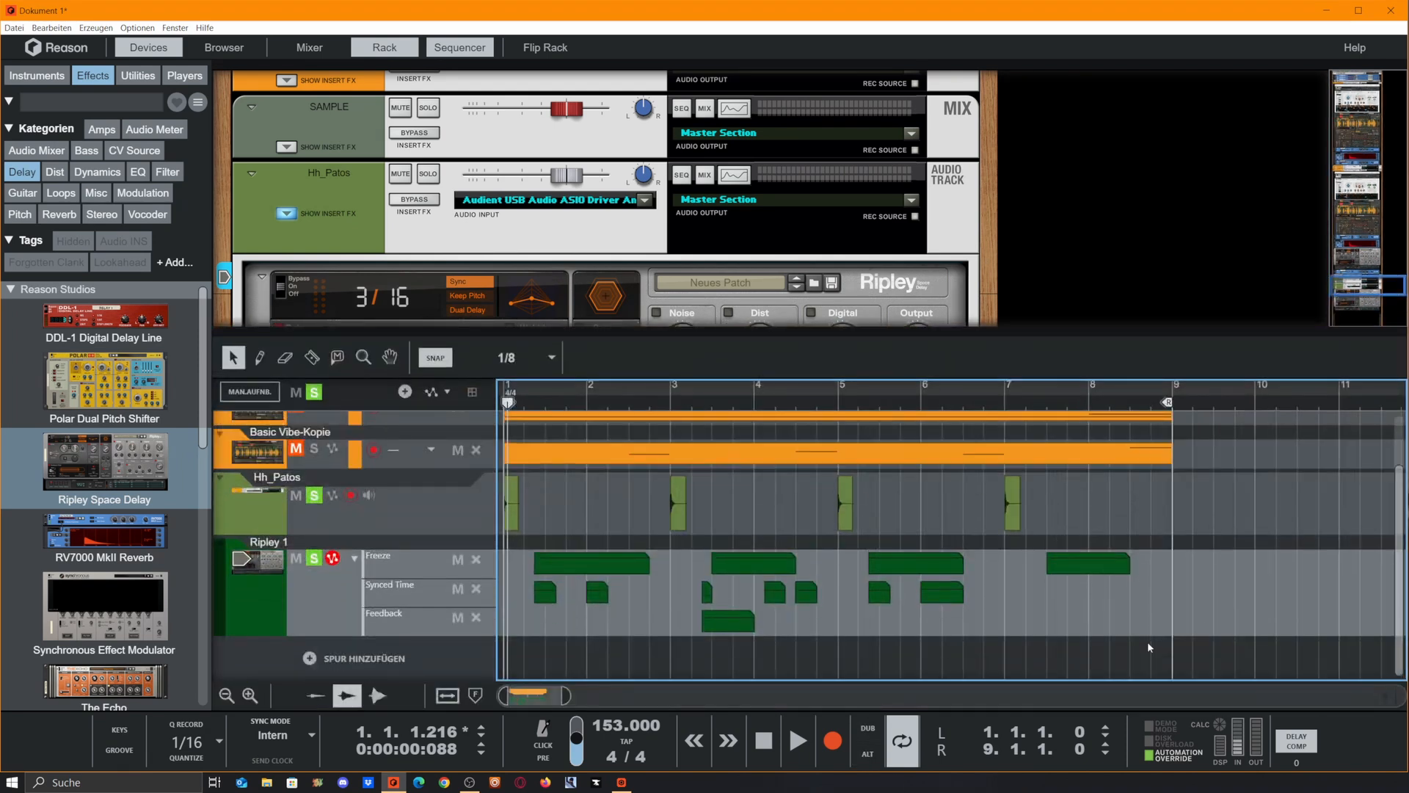
pyautogui.click(1188, 561)
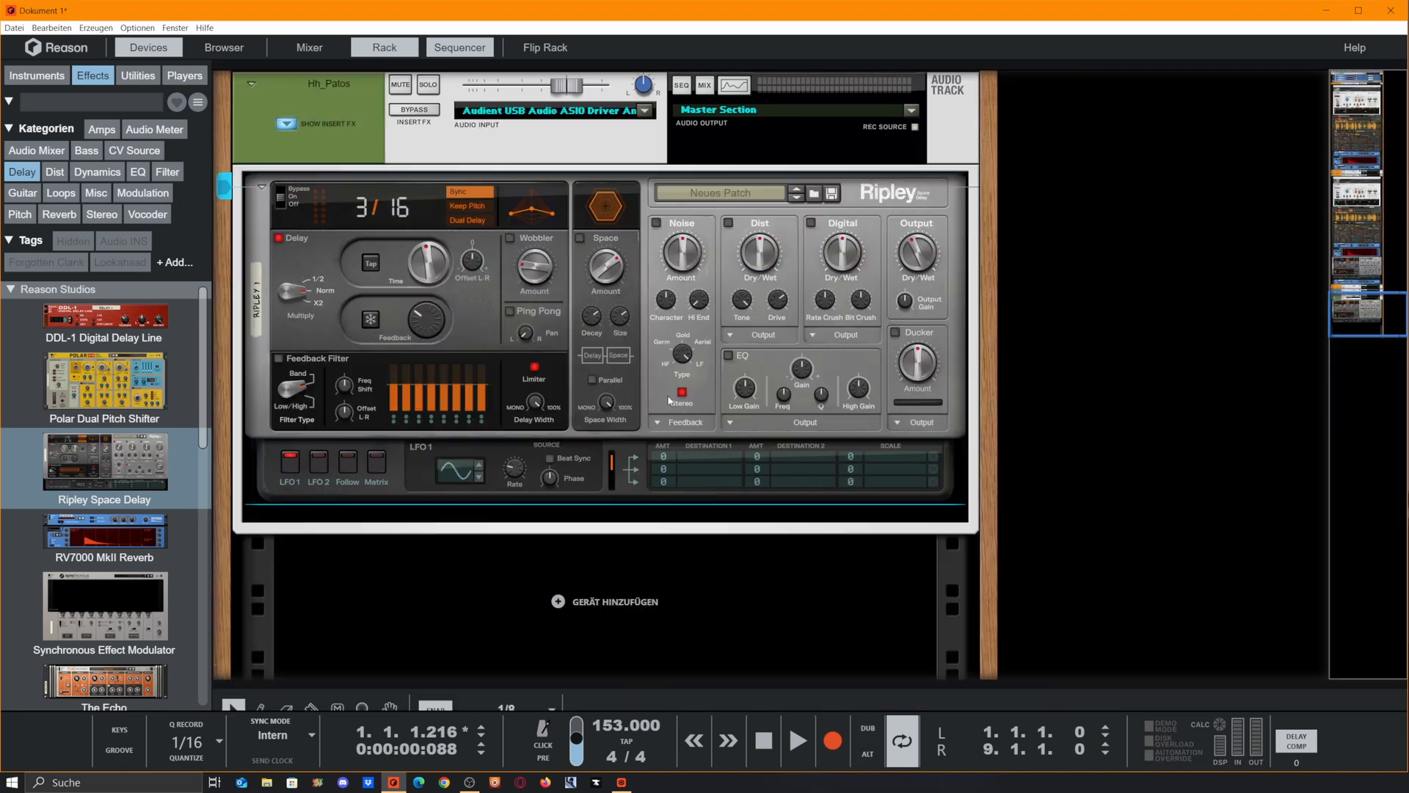
pyautogui.click(459, 209)
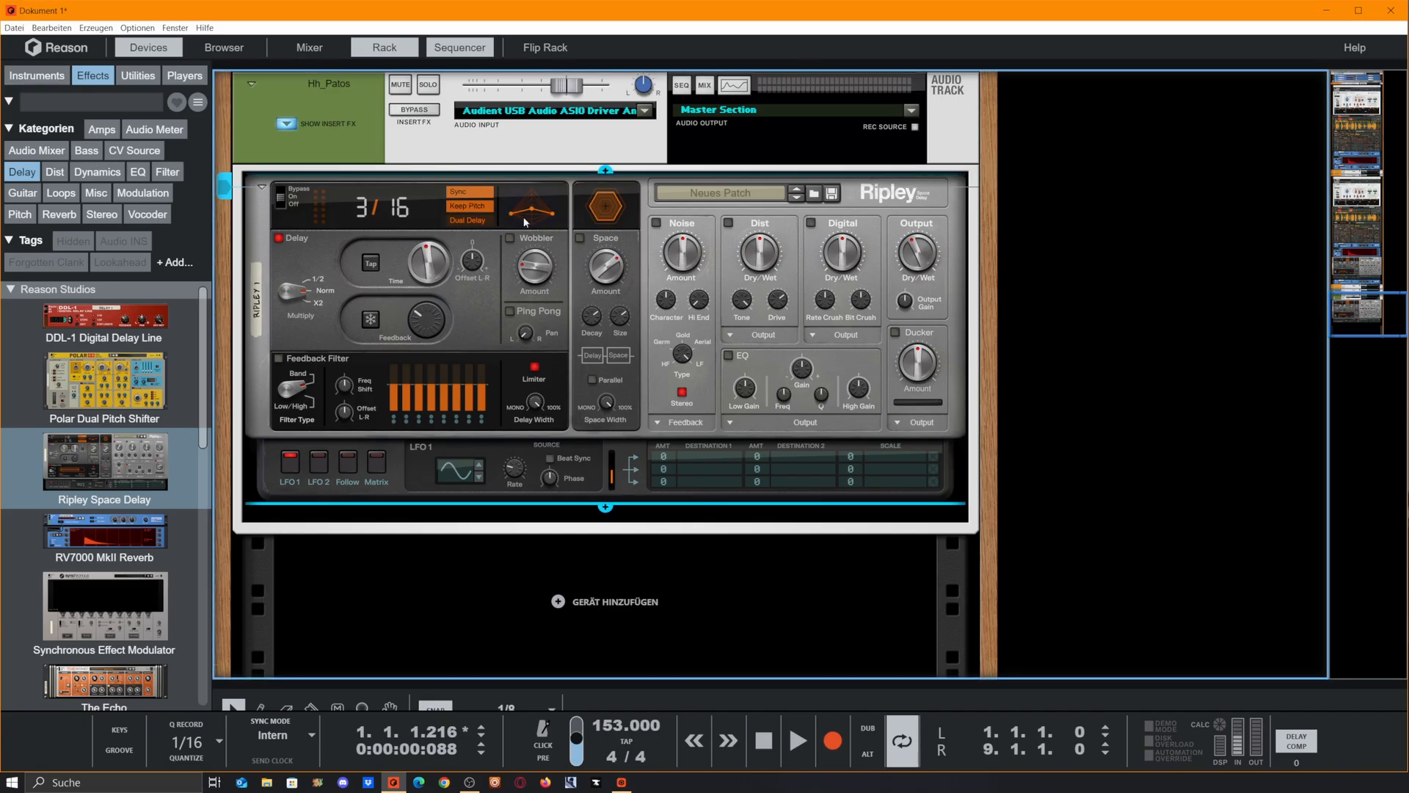
# Play from bar 1 with Keep Pitch switched off while changing Ripley's synced delay time to 1/16
pyautogui.moveTo(562, 684); pyautogui.dragTo(562, 415)
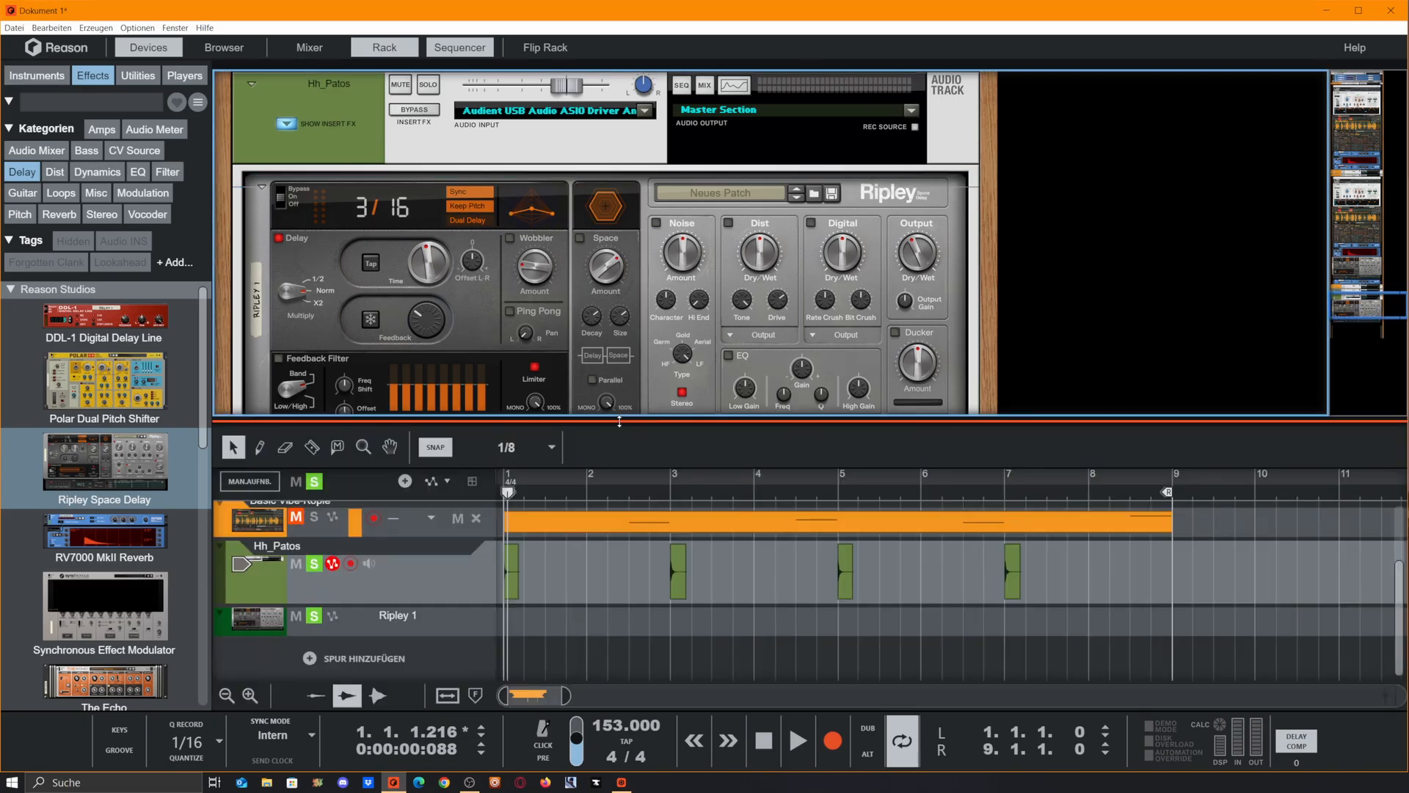
pyautogui.click(512, 500)
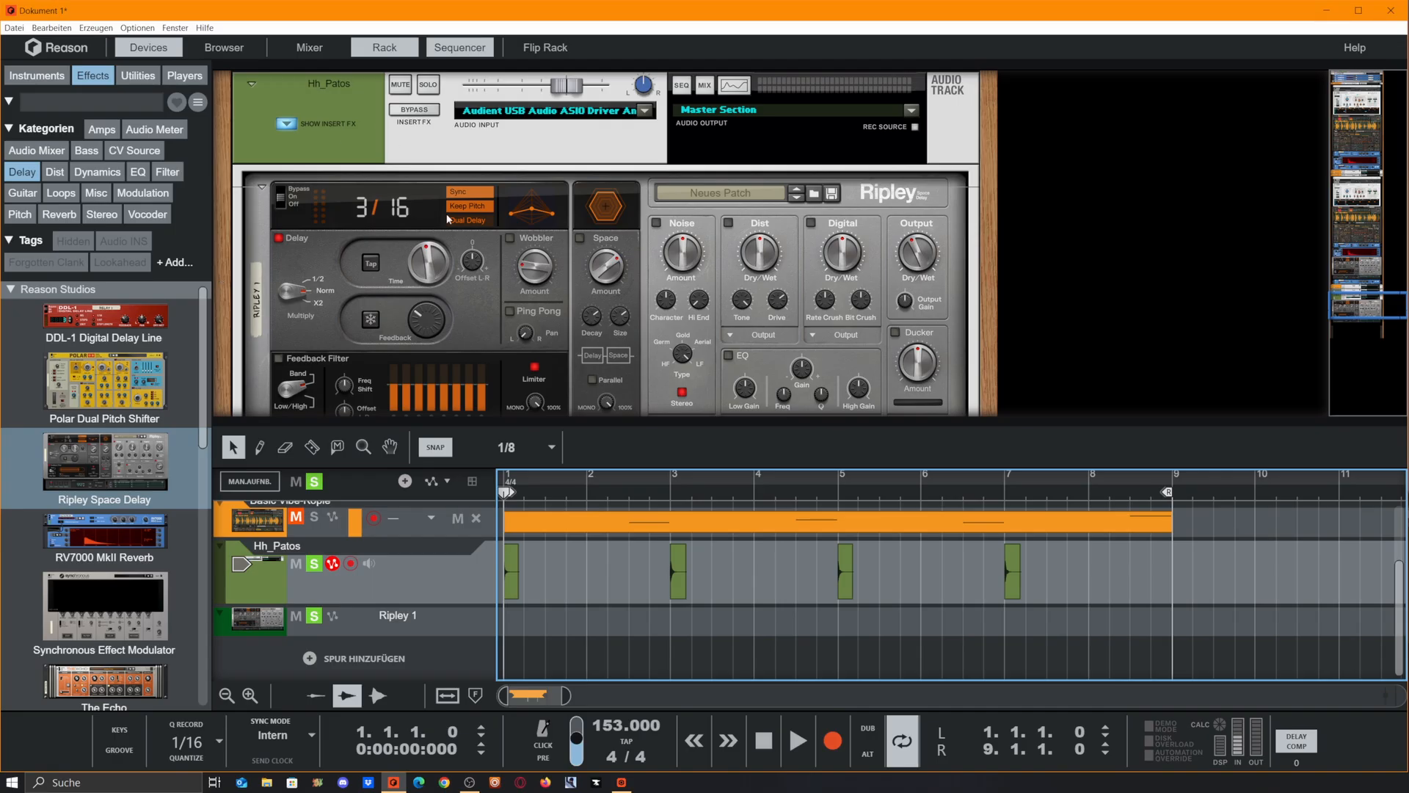
pyautogui.click(466, 207)
pyautogui.press('space')
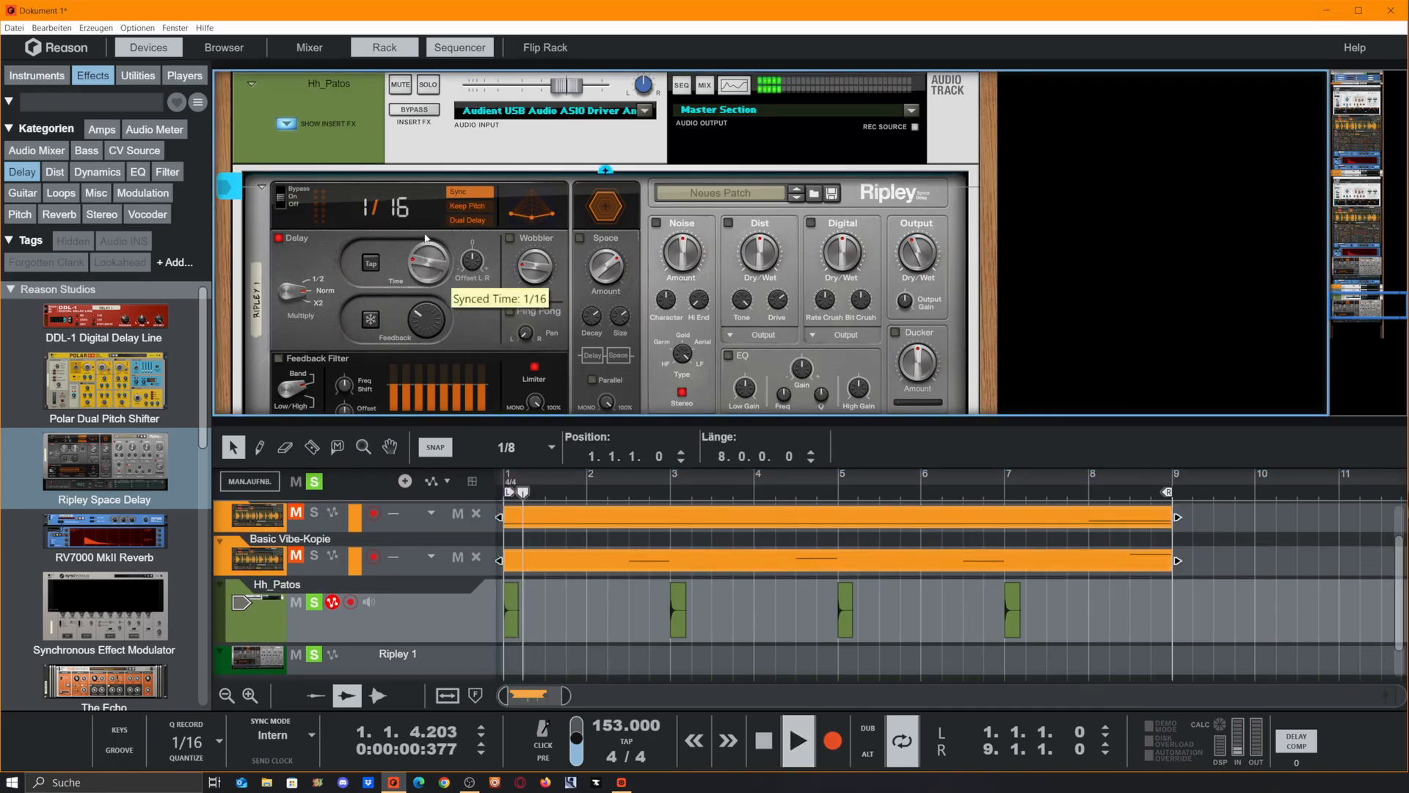
pyautogui.scroll(-3, 475, 283)
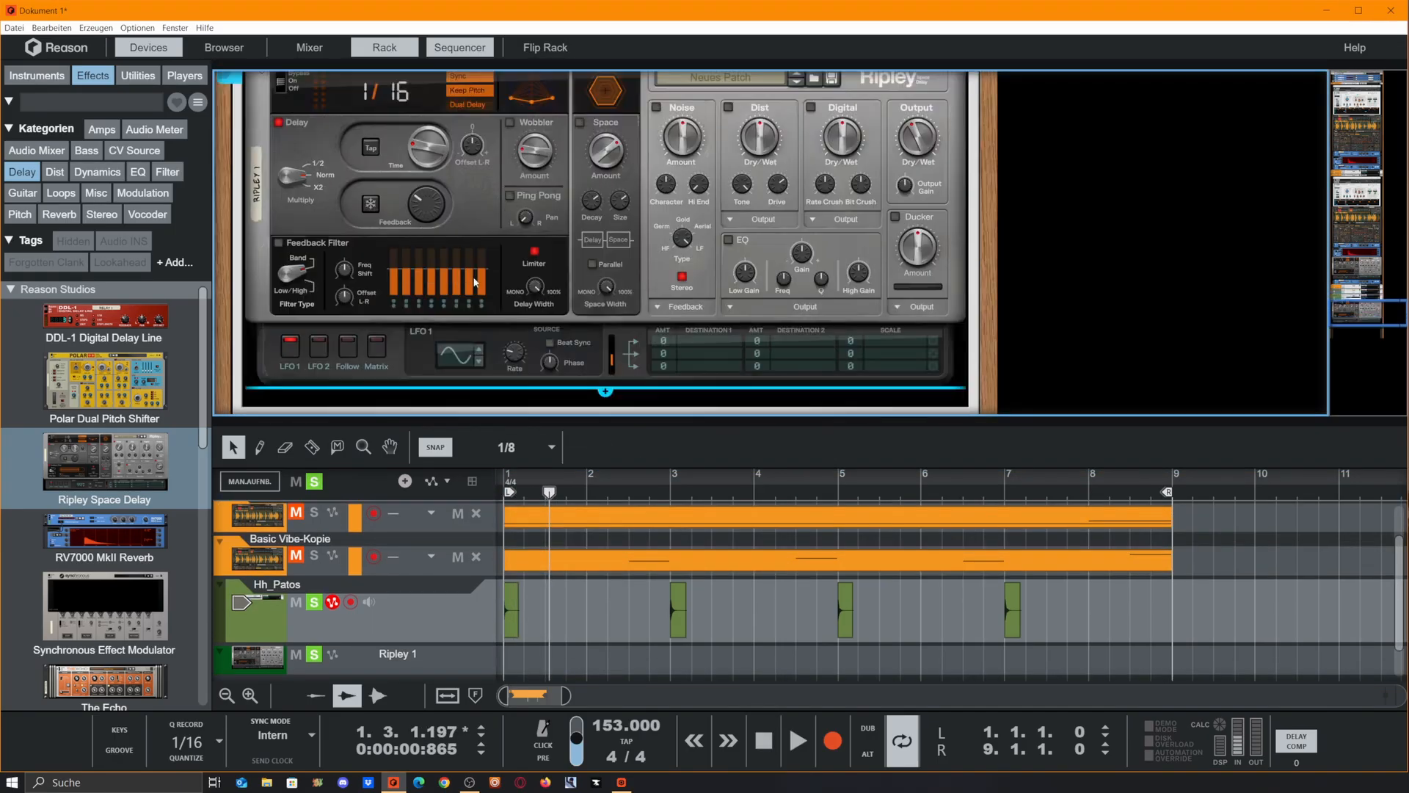
# Return the playhead to bar 1 and play the loop with Ripley's synced delay time set to 1/4
pyautogui.click(512, 502)
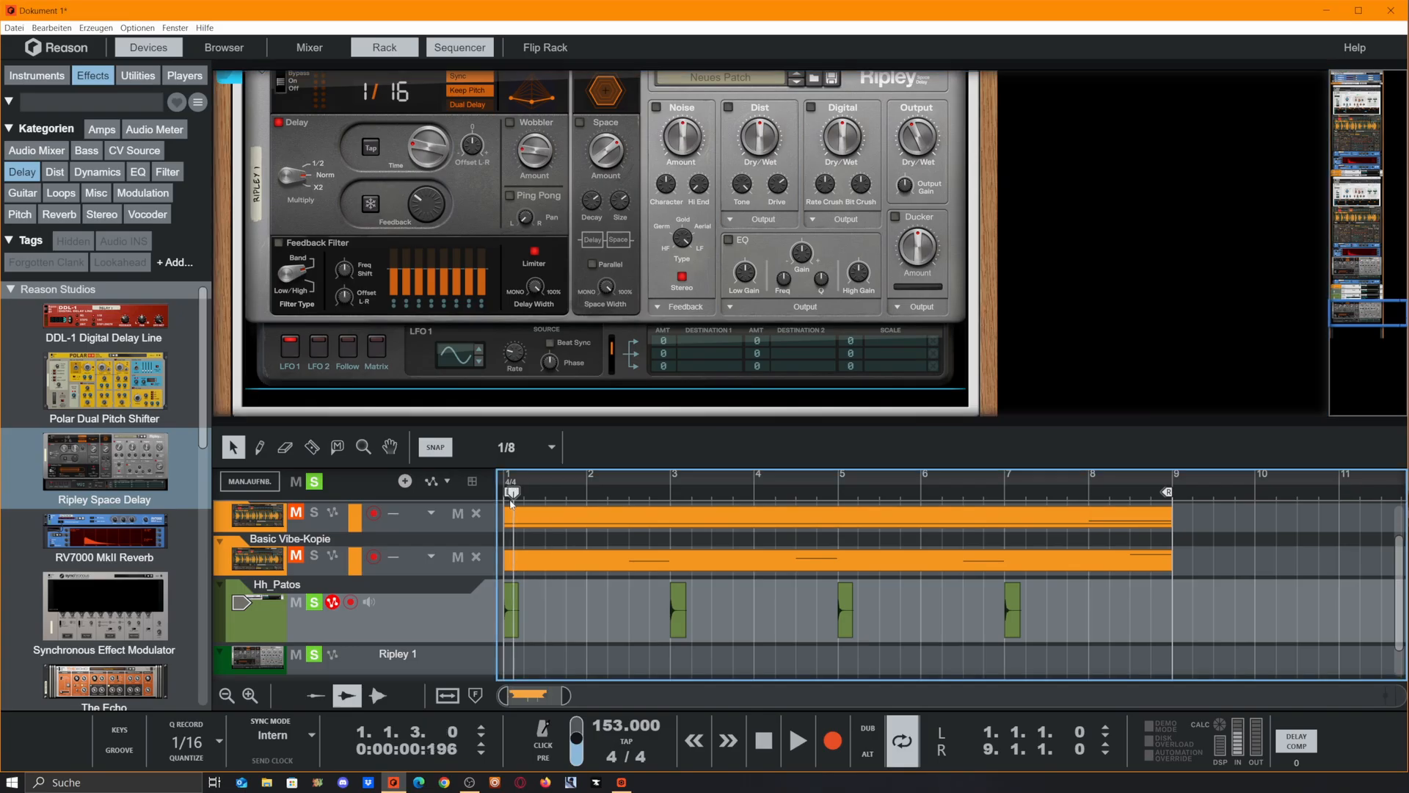
pyautogui.moveTo(520, 499); pyautogui.dragTo(503, 496)
pyautogui.scroll(2, 476, 224)
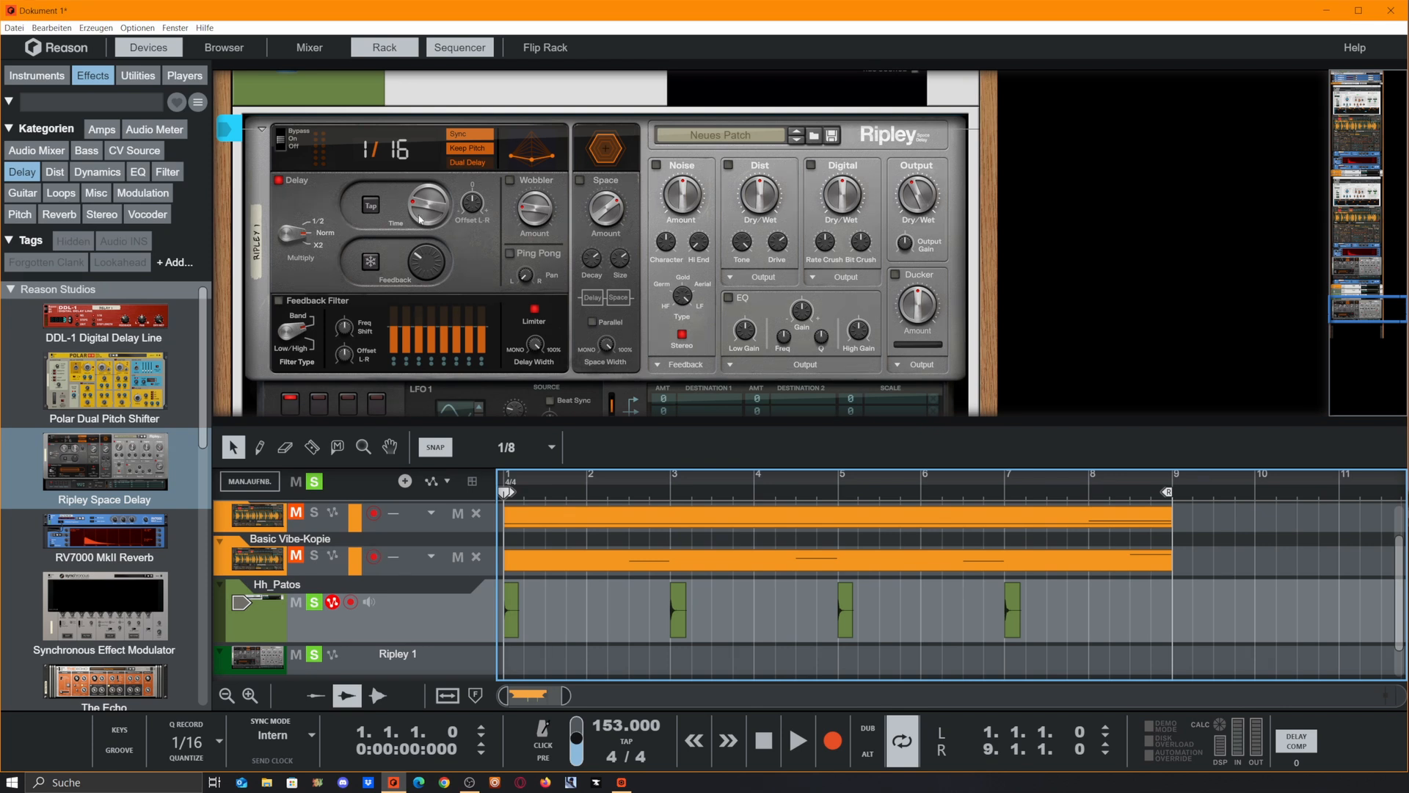
pyautogui.press('space')
pyautogui.press('space')
pyautogui.press('space')
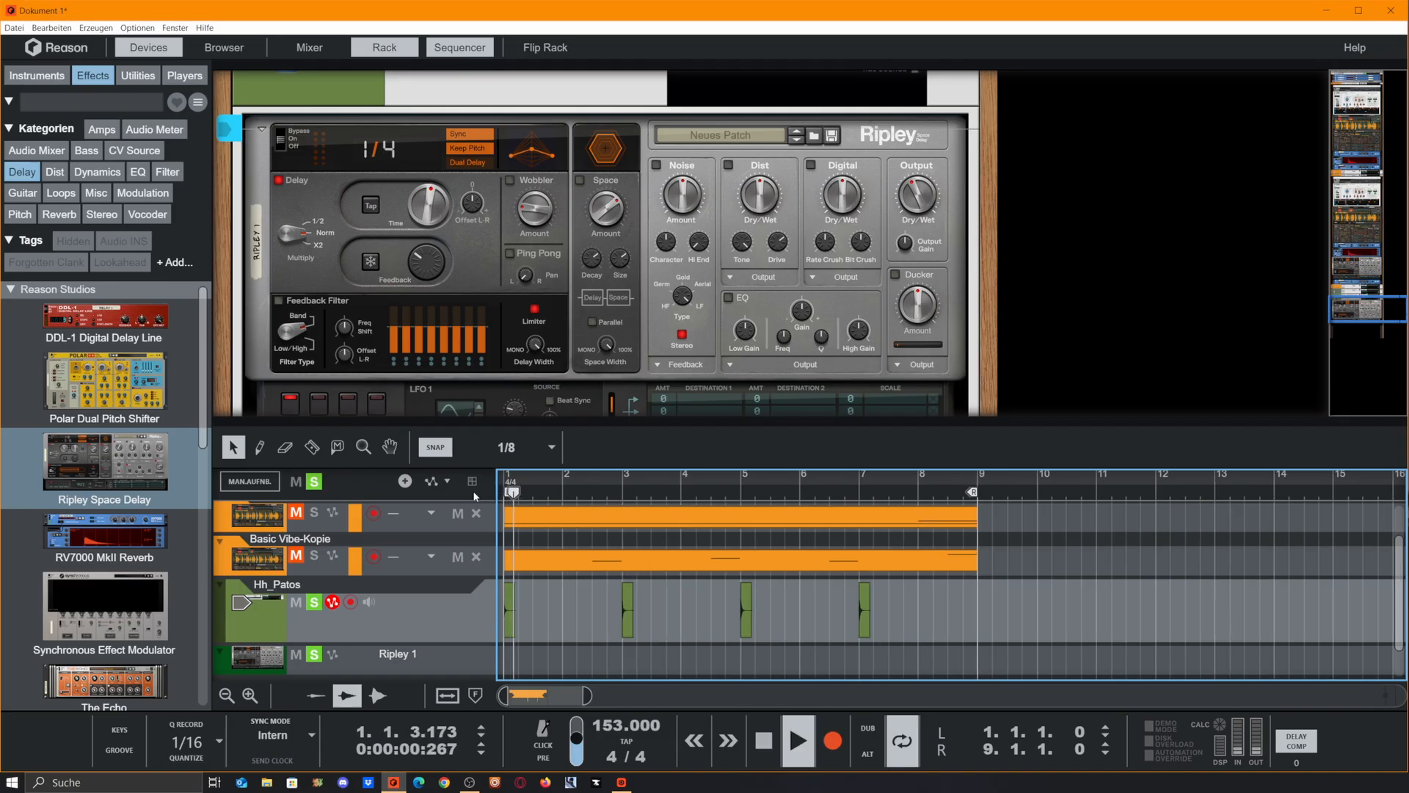
# Stop playback, try adjusting Ripley's Feedback, and switch on the Ducker
pyautogui.moveTo(419, 278)
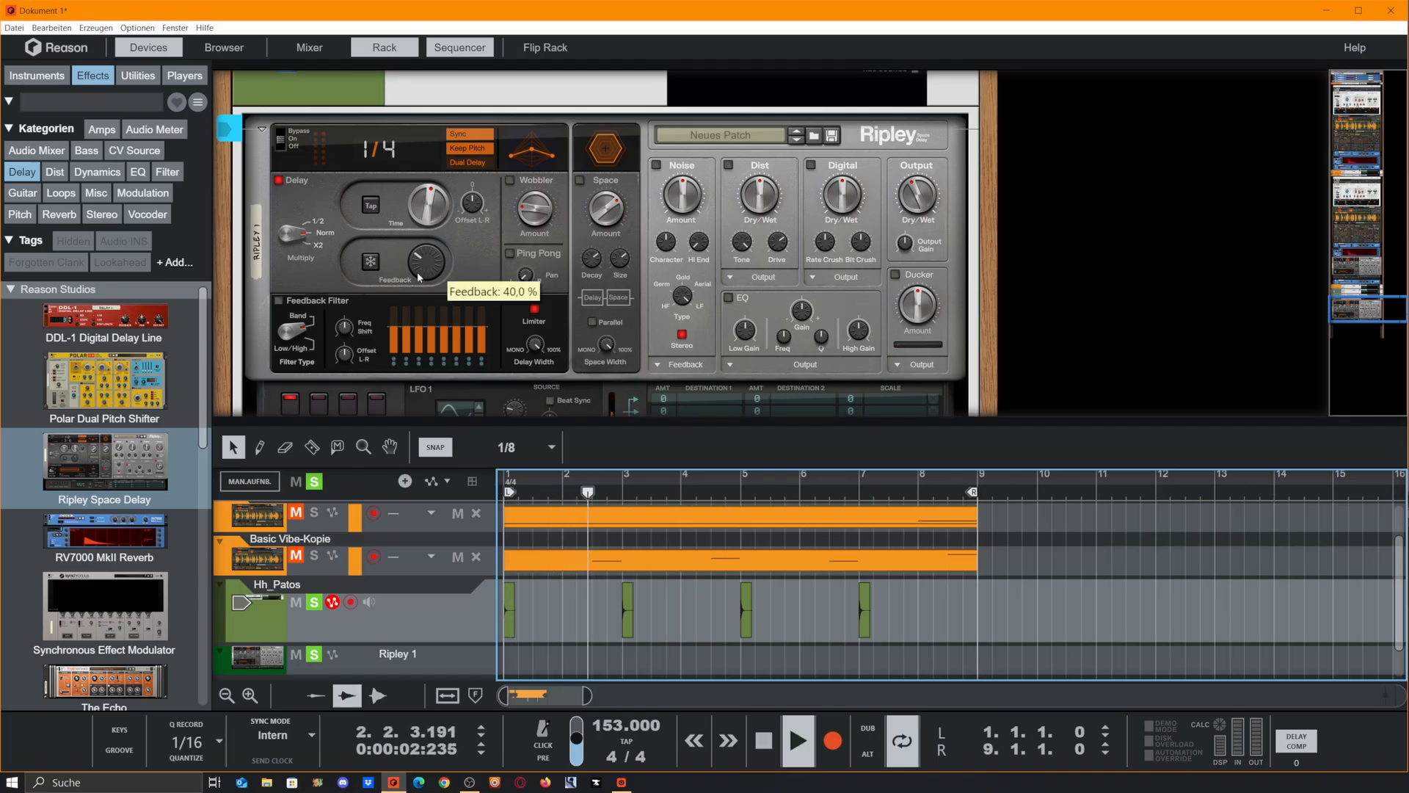
pyautogui.press('space')
pyautogui.click(424, 278)
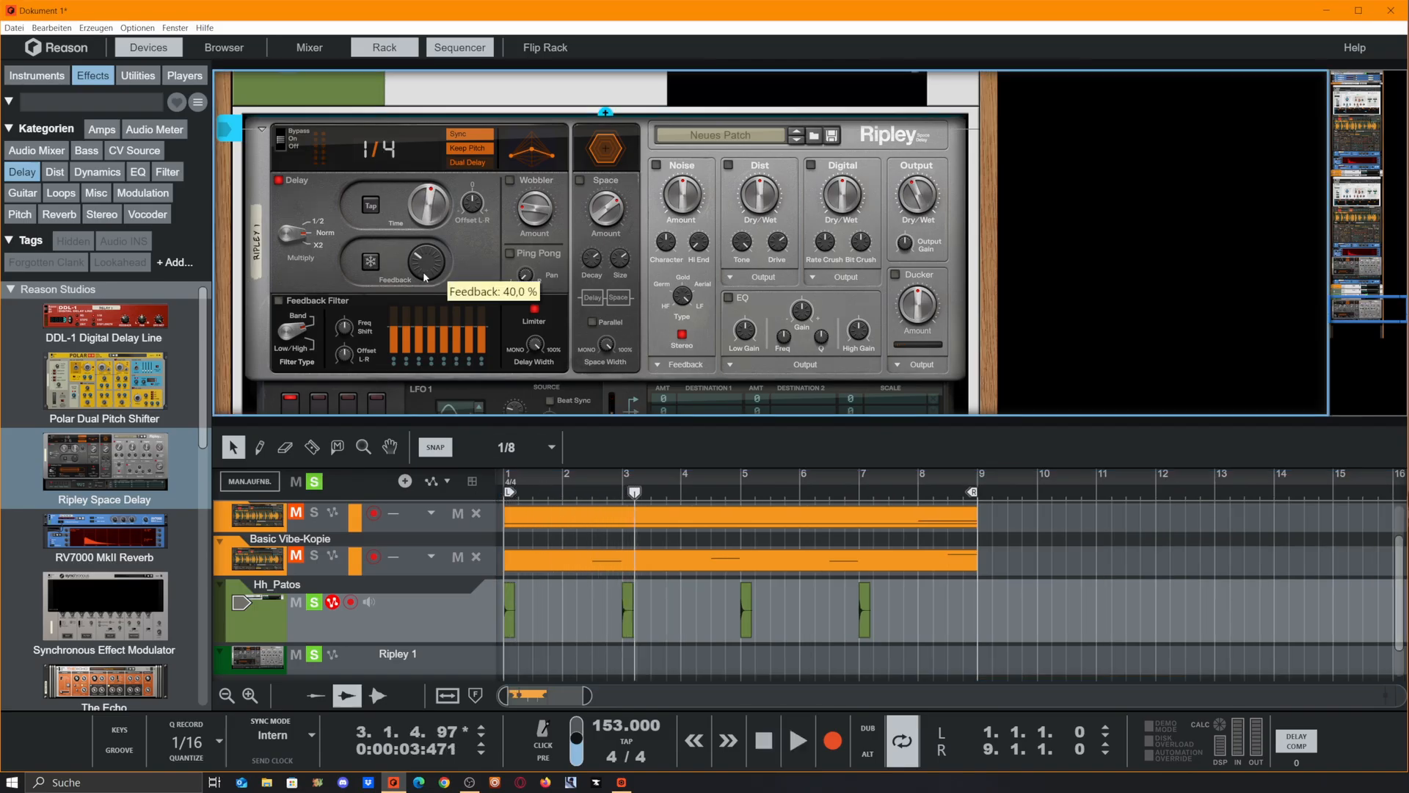
pyautogui.moveTo(424, 278); pyautogui.dragTo(444, 226)
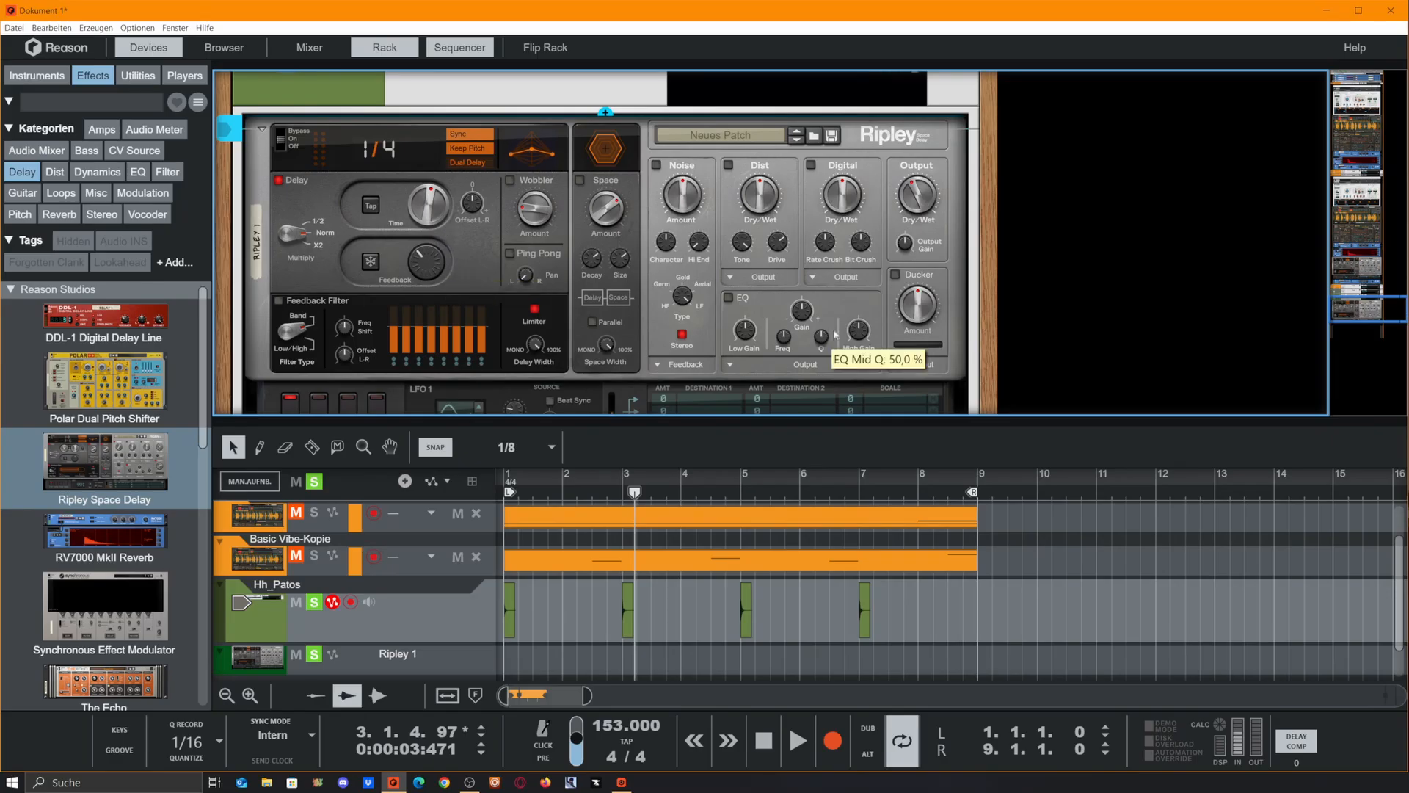
pyautogui.click(896, 275)
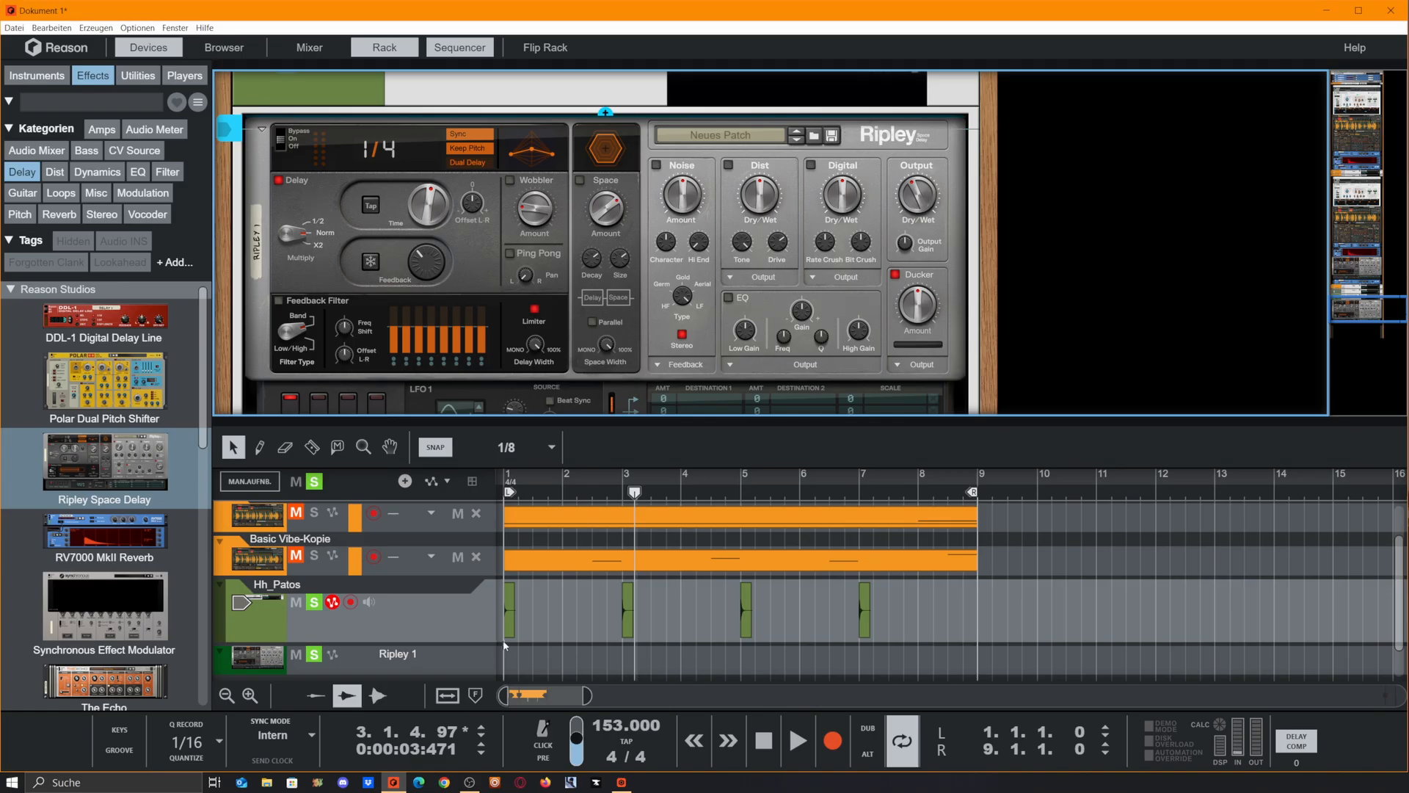
# Play the hi-hat loop and raise Ripley's Feedback to about 50 %
pyautogui.moveTo(612, 605); pyautogui.dragTo(776, 604)
pyautogui.moveTo(776, 604); pyautogui.dragTo(881, 604)
pyautogui.press('space')
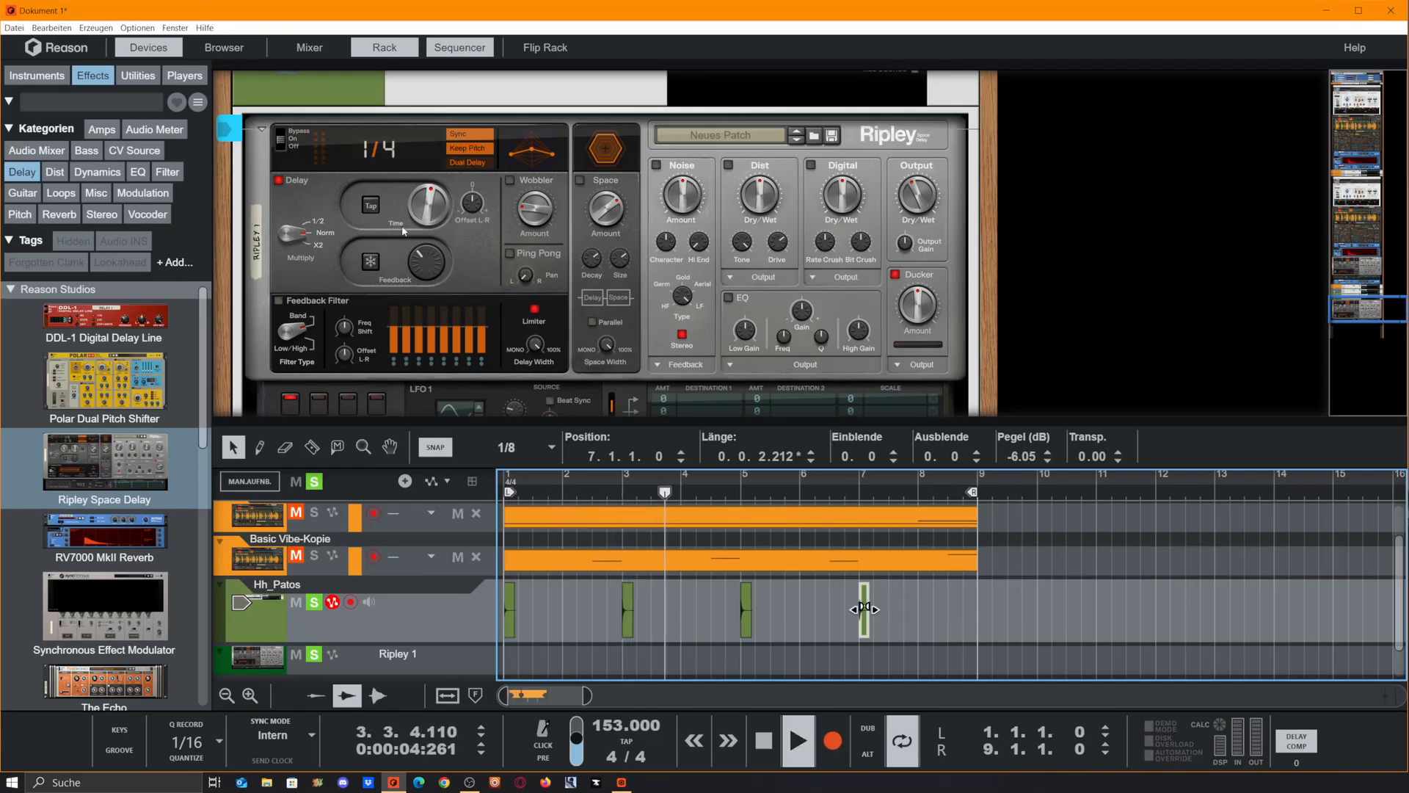
pyautogui.click(433, 259)
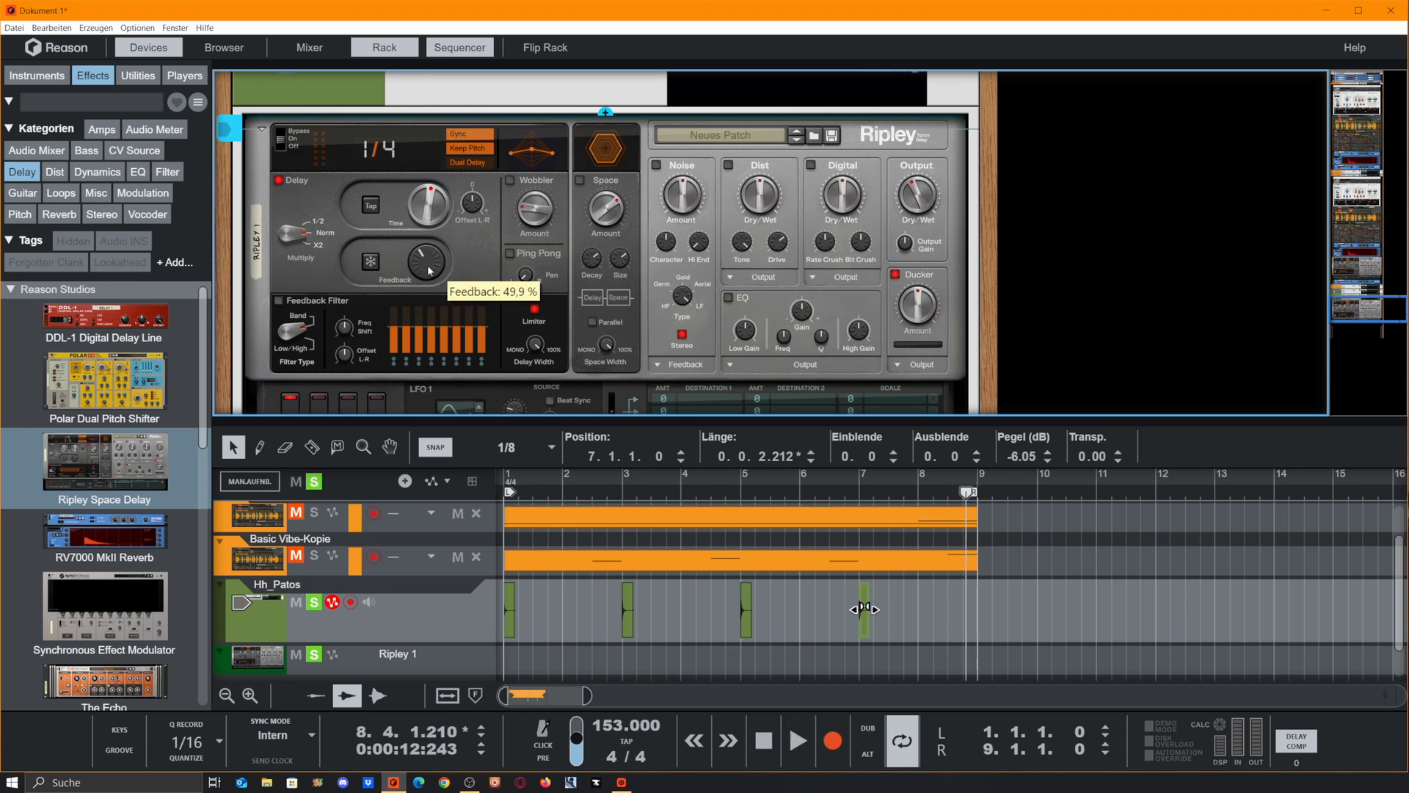
pyautogui.moveTo(430, 267); pyautogui.dragTo(430, 264)
# Create a Freeze automation lane for Ripley and add a clip 1.2.0.0 long after each of the four hi-hat hits
pyautogui.scroll(-2, 502, 208)
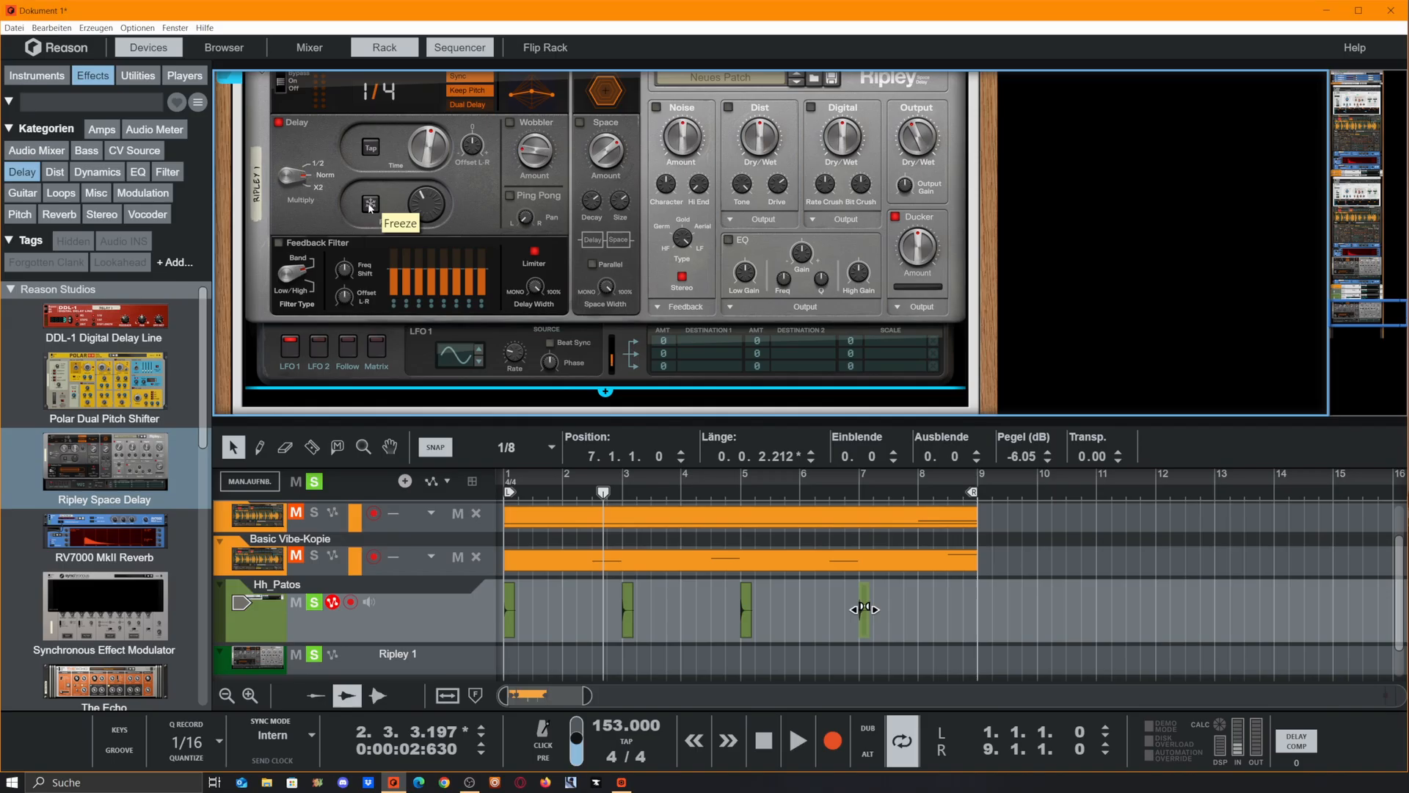
pyautogui.rightClick(370, 206)
pyautogui.click(411, 213)
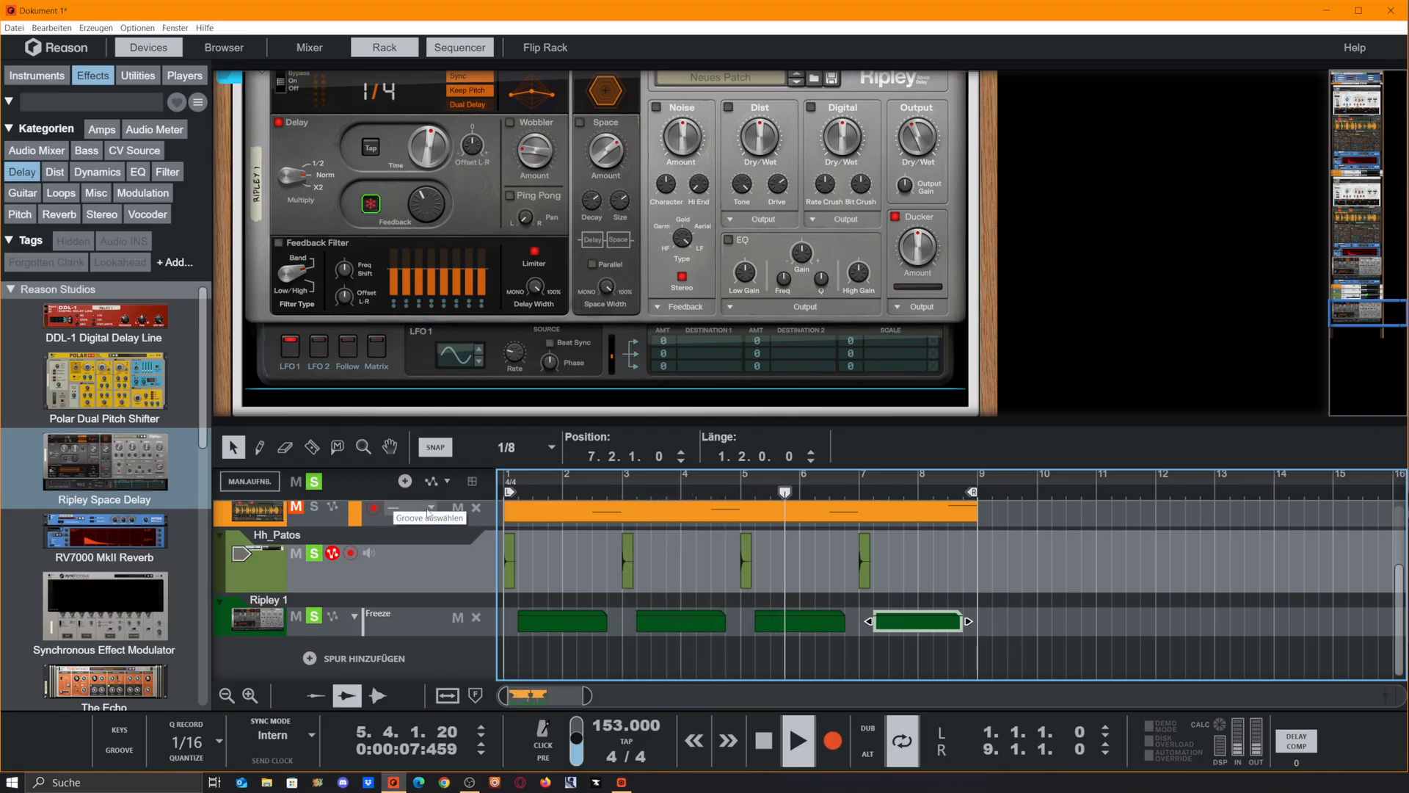
# Create an automation lane for Ripley's Synced Time
pyautogui.scroll(1, 459, 220)
pyautogui.rightClick(459, 211)
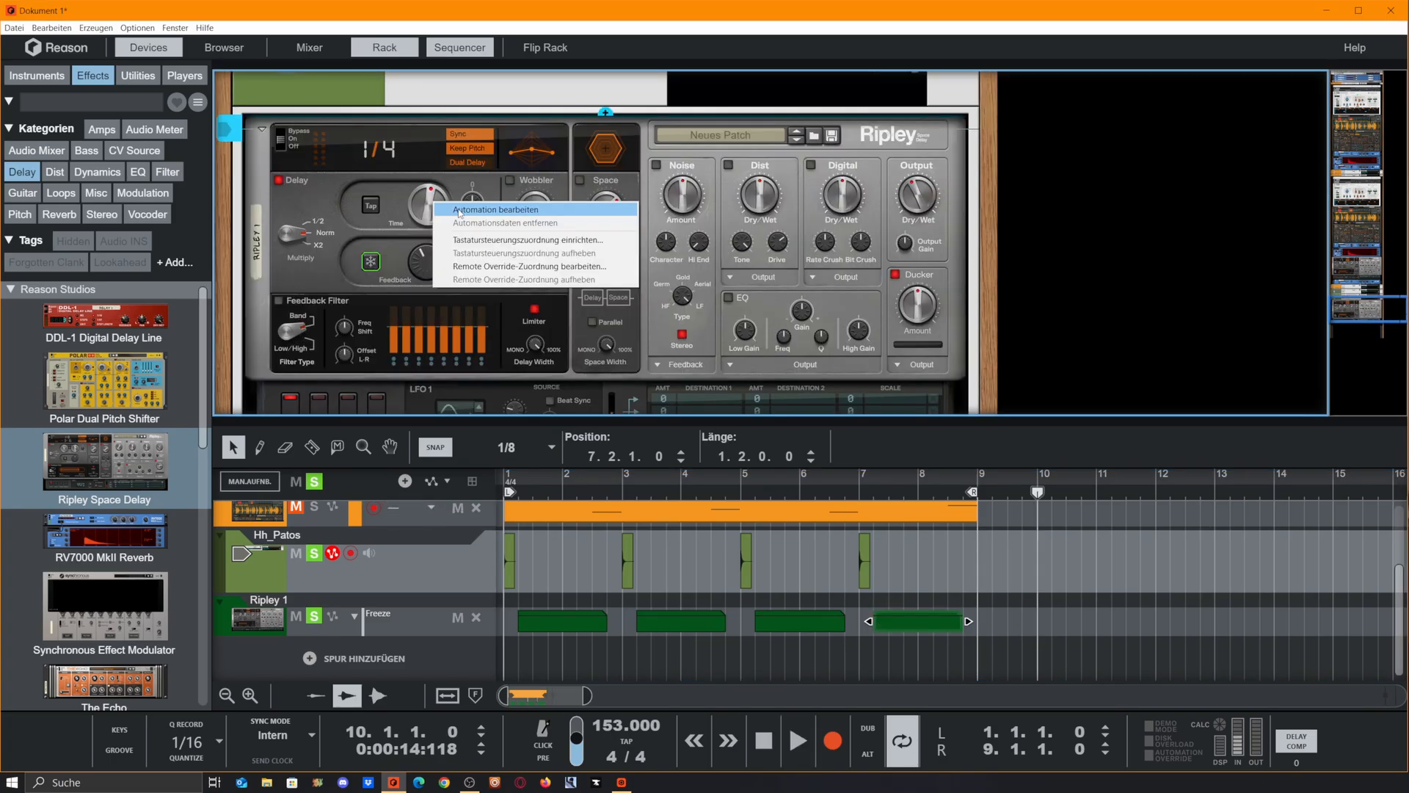
pyautogui.click(459, 211)
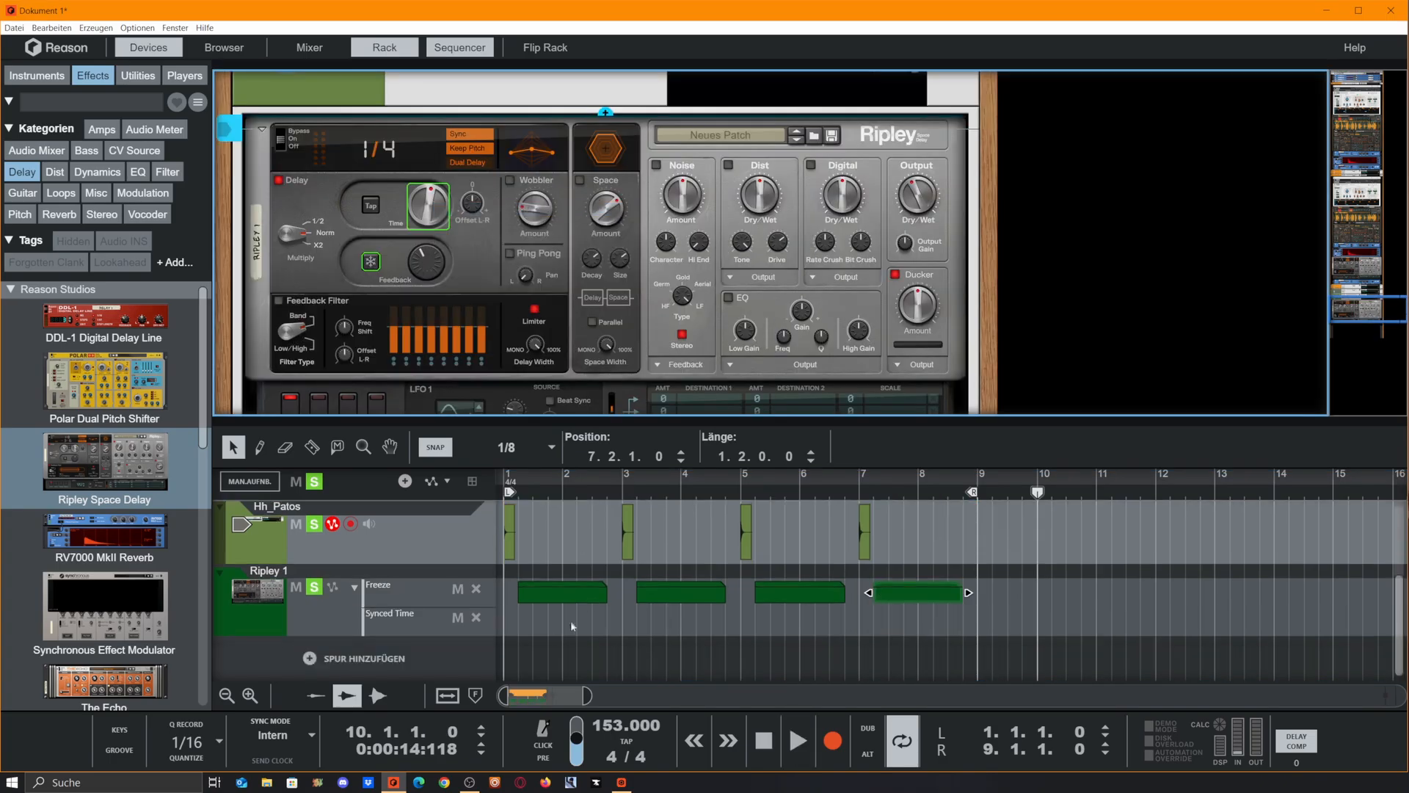
# Draw a Synced Time clip about half a bar long under the start of the first Freeze clip and open it for editing
pyautogui.click(521, 622)
pyautogui.moveTo(520, 622); pyautogui.dragTo(550, 624)
pyautogui.doubleClick(541, 628)
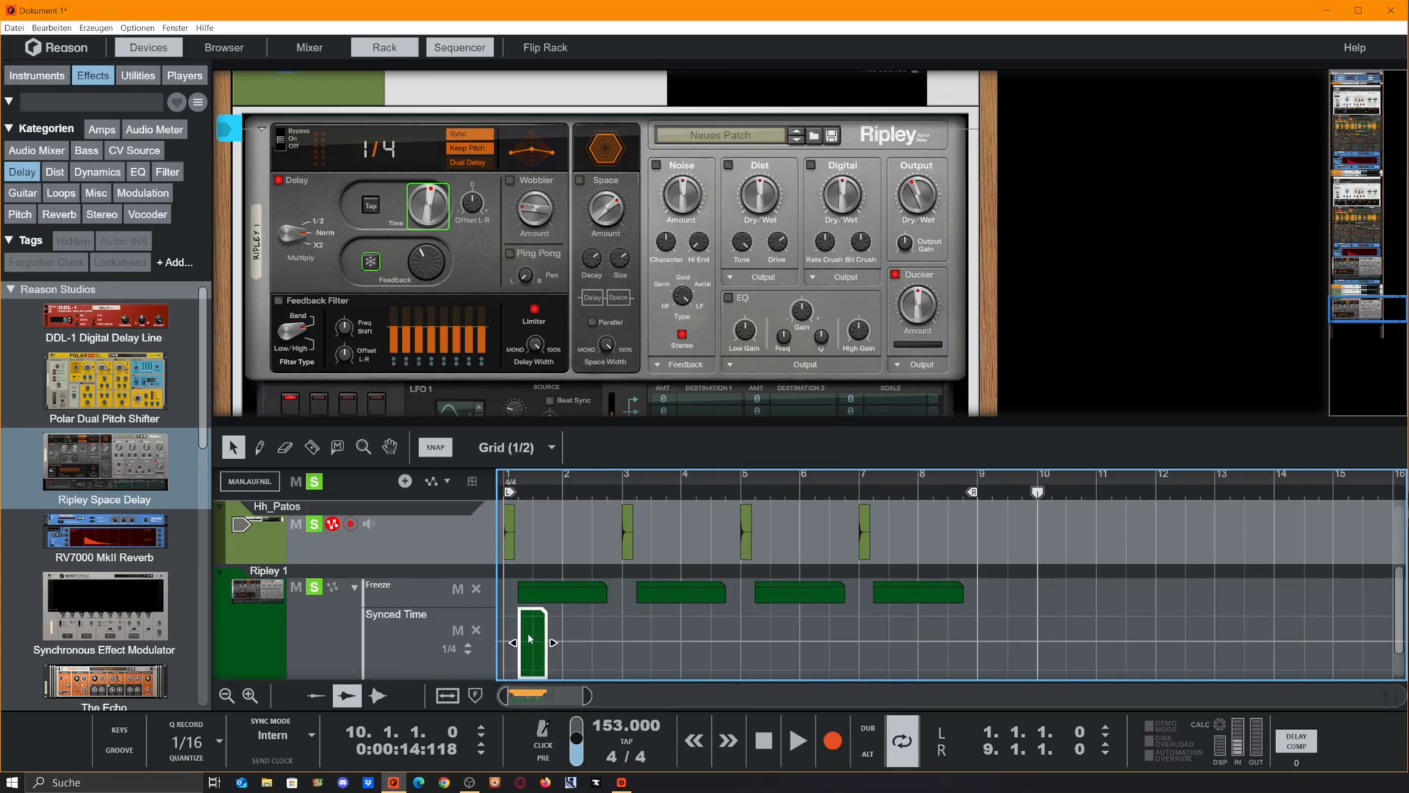
# Set the first Synced Time clip's value to 3/8 at position 1.3.1.0 and play the loop
pyautogui.click(535, 638)
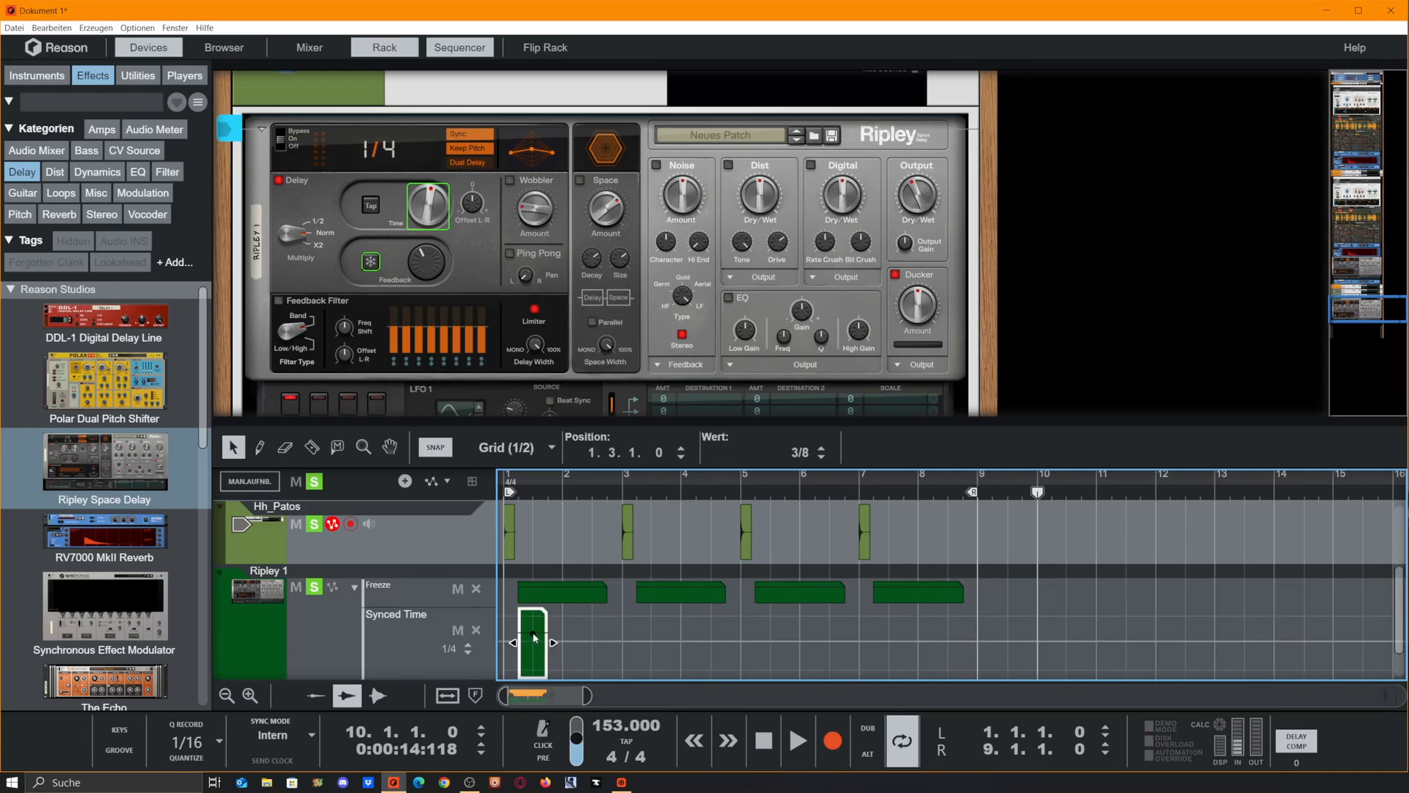
pyautogui.click(527, 497)
pyautogui.press('space')
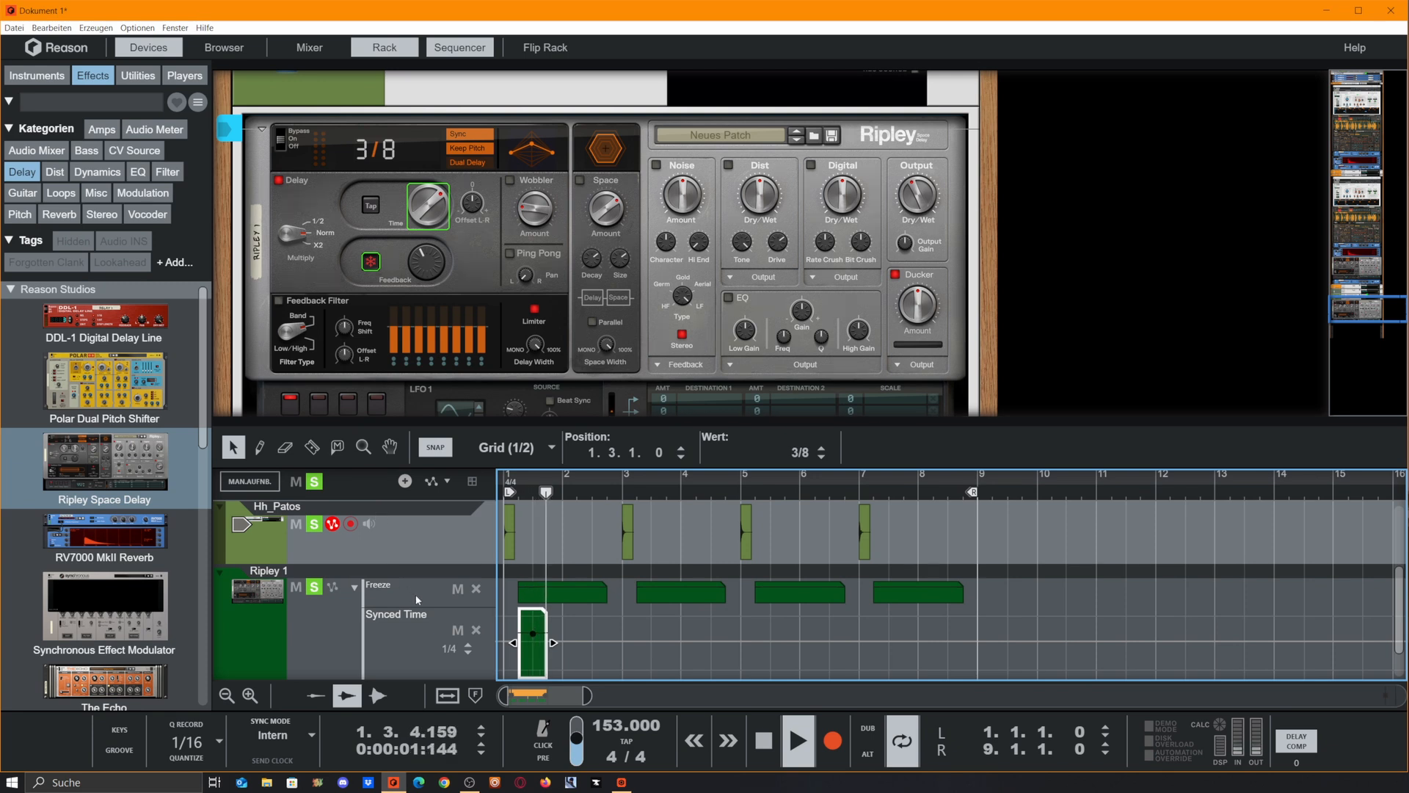
pyautogui.click(558, 636)
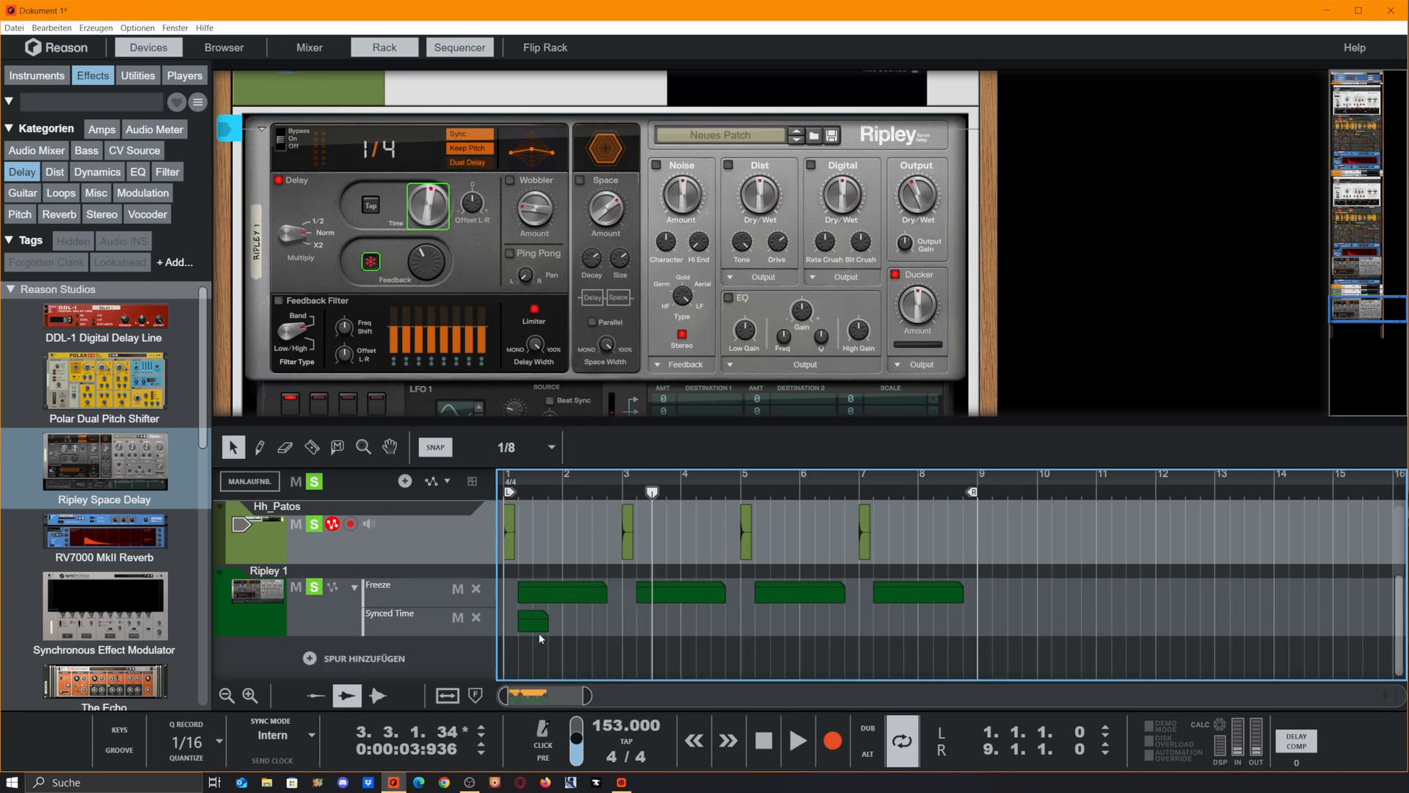
# Copy the Synced Time clip to 3.2.1.0 under the second Freeze clip and set its value to 7/16 at 3.3.1.0
pyautogui.moveTo(539, 630); pyautogui.dragTo(658, 623)
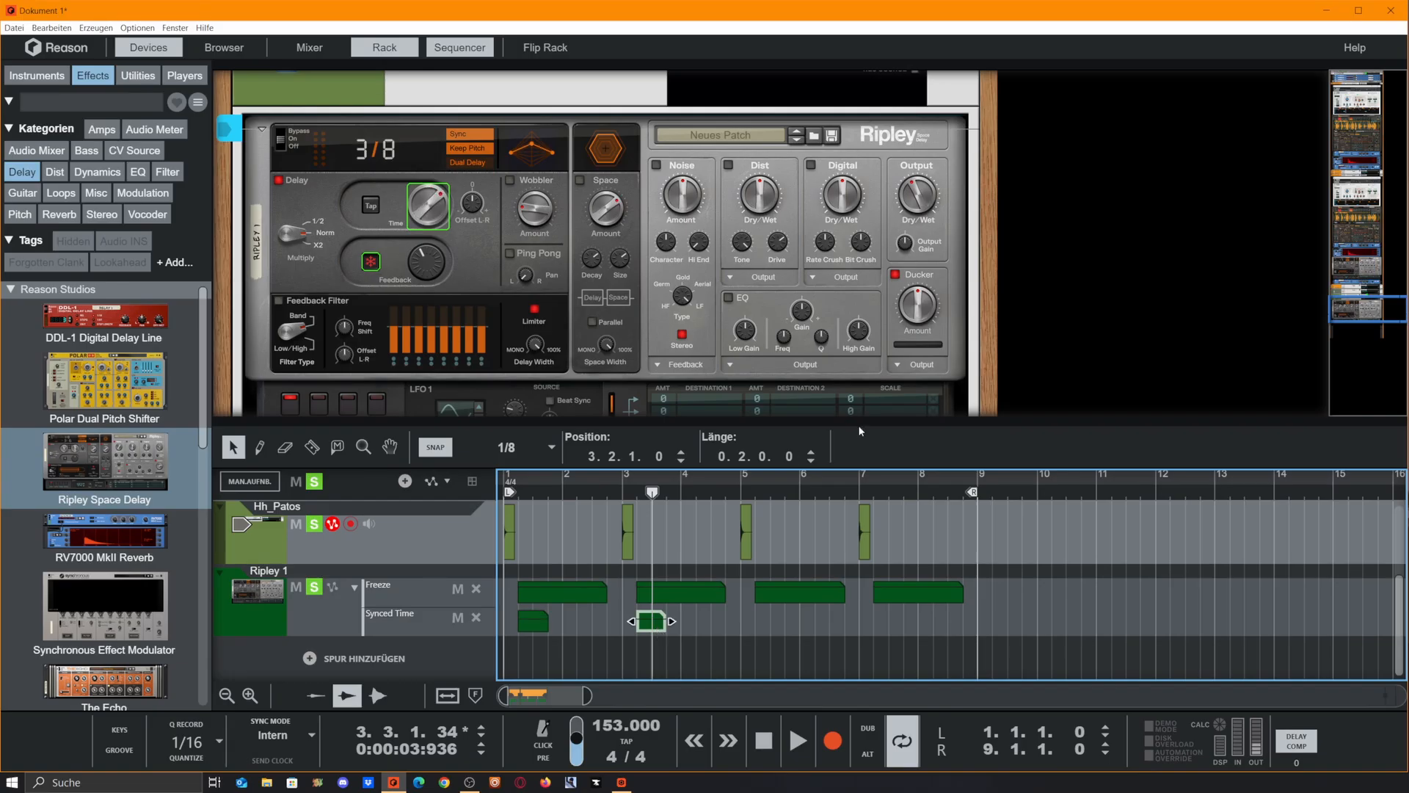
pyautogui.doubleClick(655, 626)
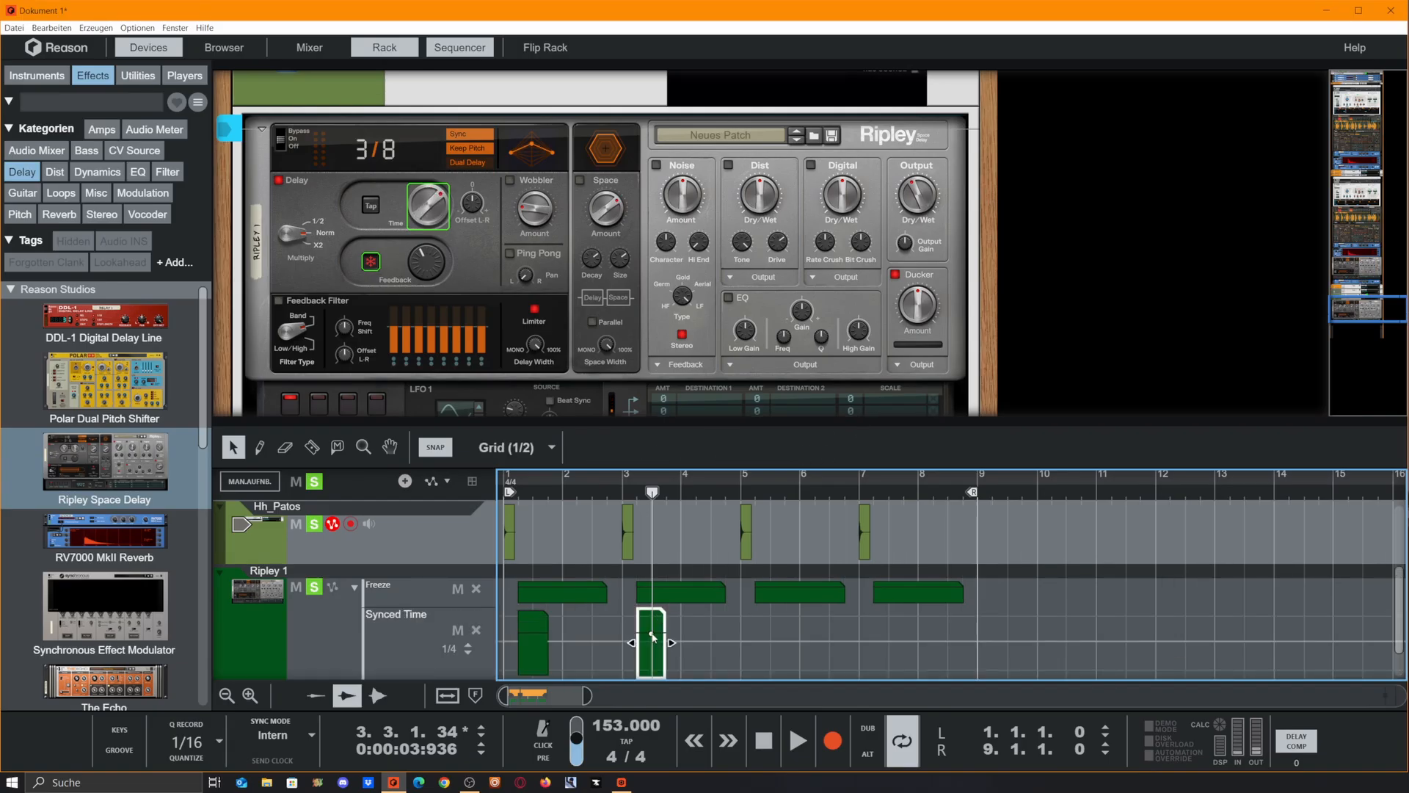
pyautogui.click(653, 636)
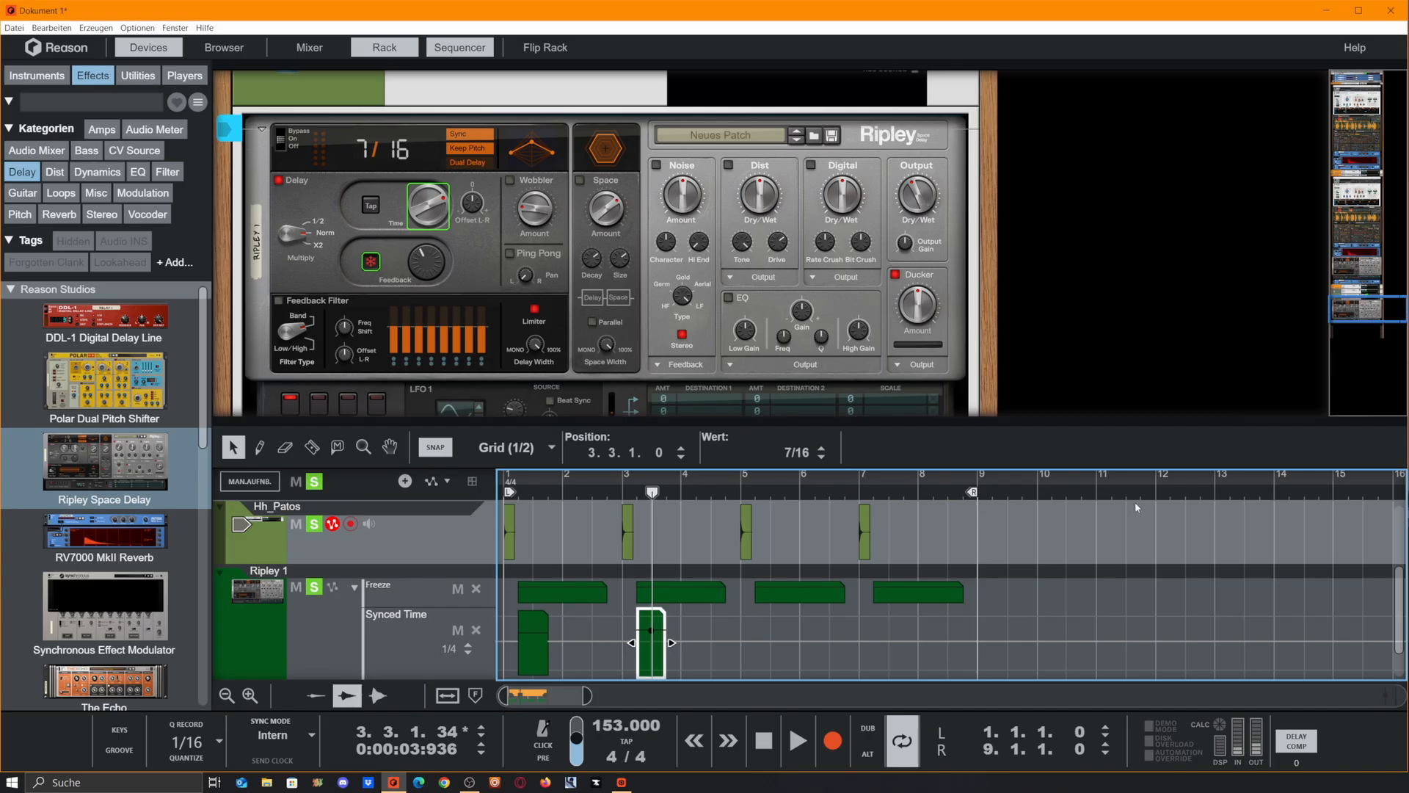
# Play the loop from bar 1 to hear both Synced Time changes on the hi-hat hits
pyautogui.click(1100, 494)
pyautogui.press('space')
pyautogui.press('space')
pyautogui.click(506, 493)
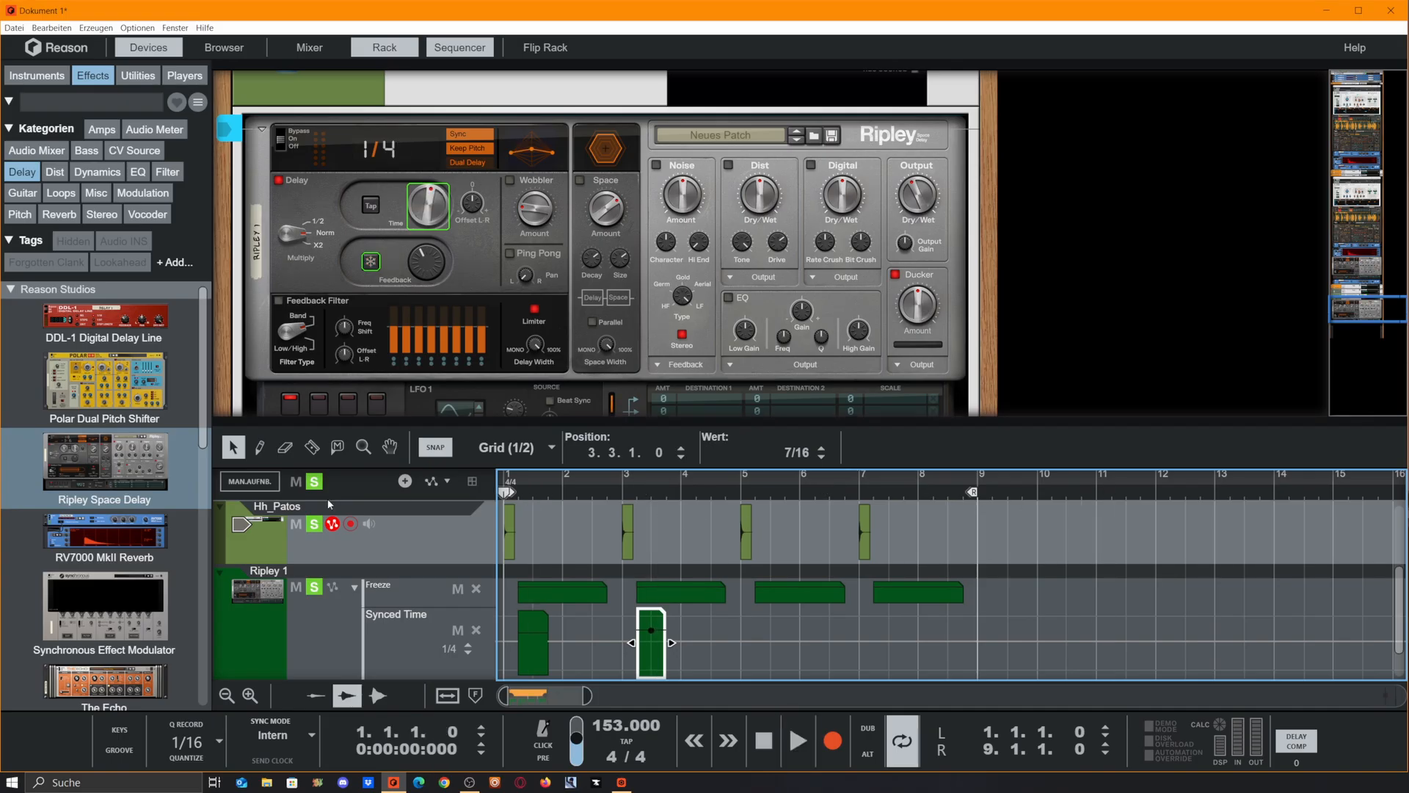
pyautogui.press('space')
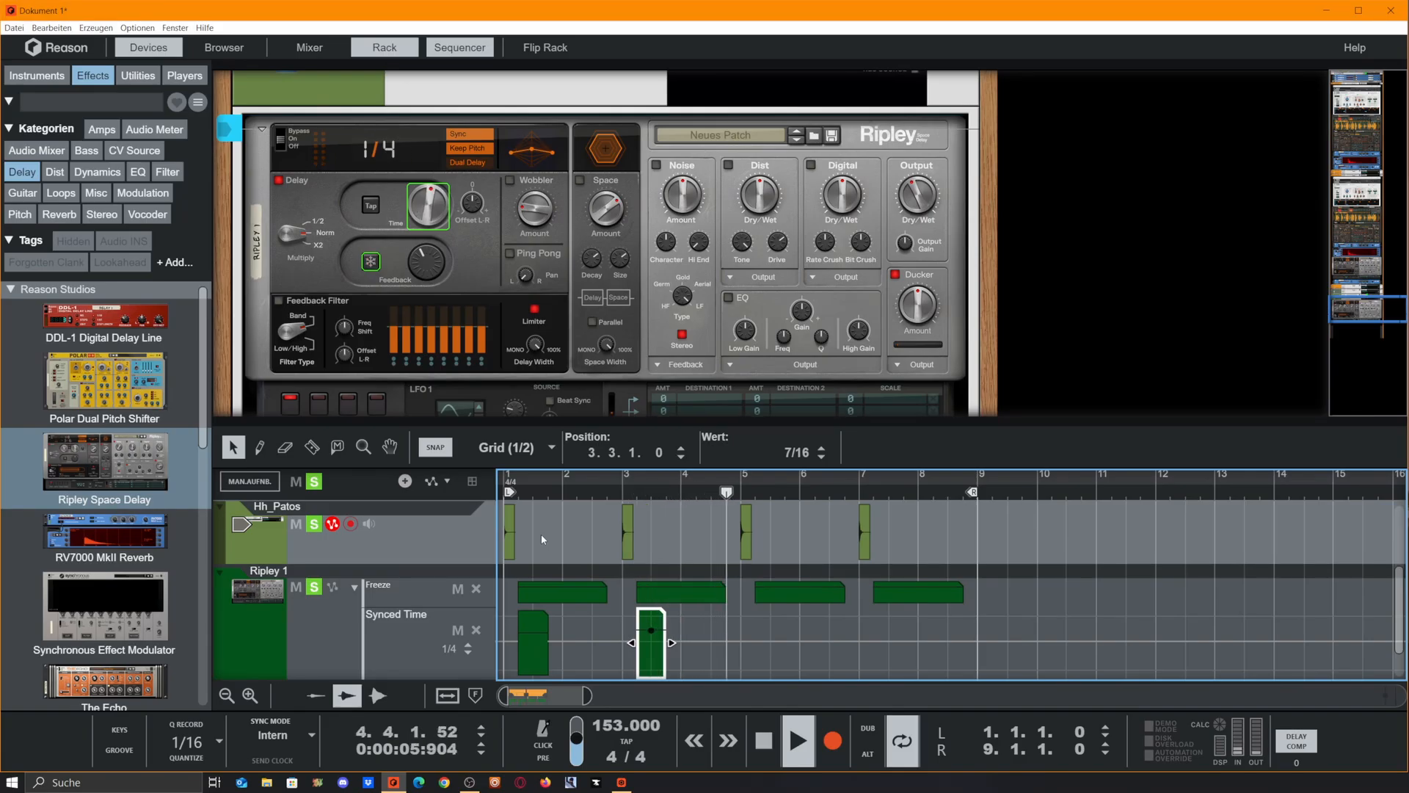
pyautogui.scroll(-2, 542, 540)
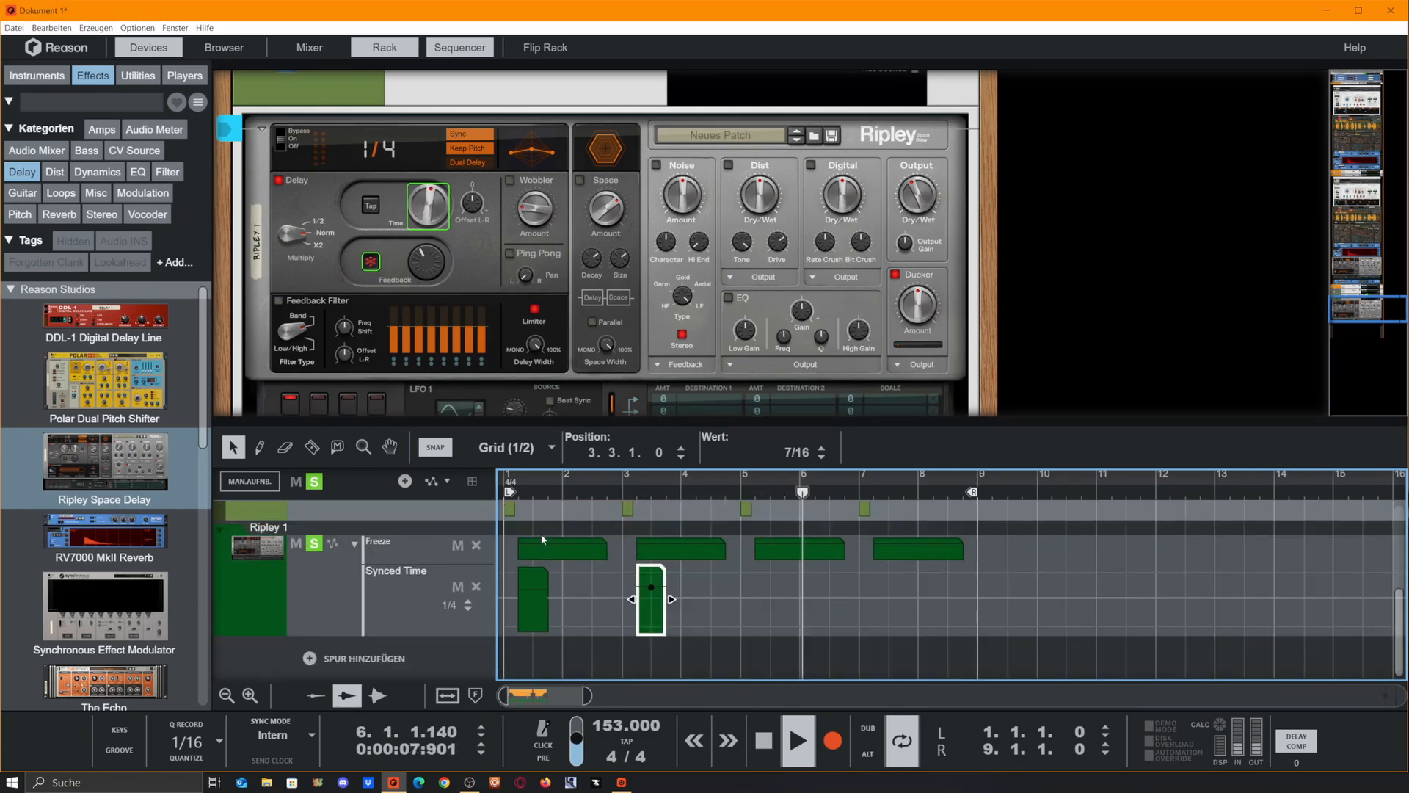
pyautogui.press('space')
# Add a Synced Time clip 0.2.0.0 long at 4.2.1.0 for a 1/8T delay and play the loop
pyautogui.click(1055, 547)
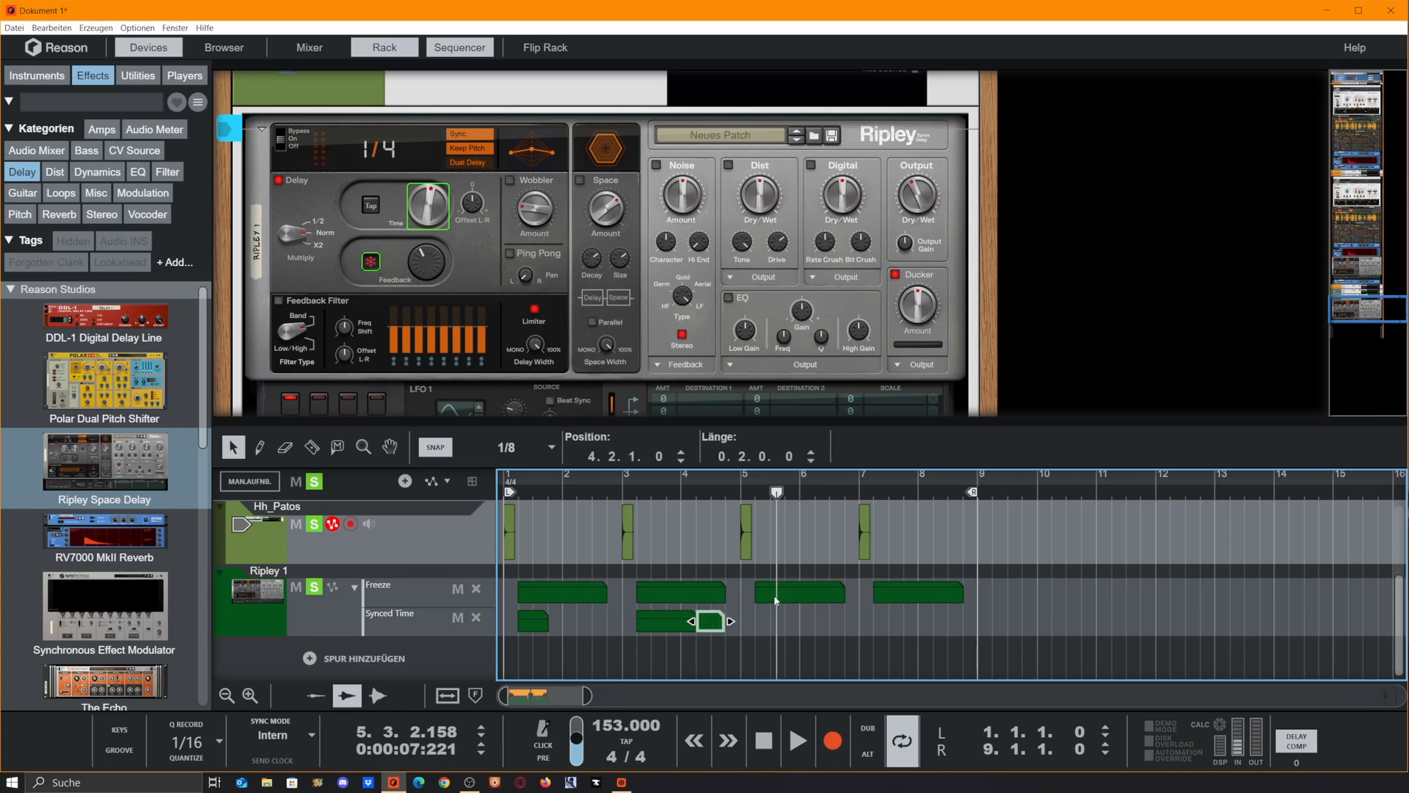
pyautogui.click(1061, 490)
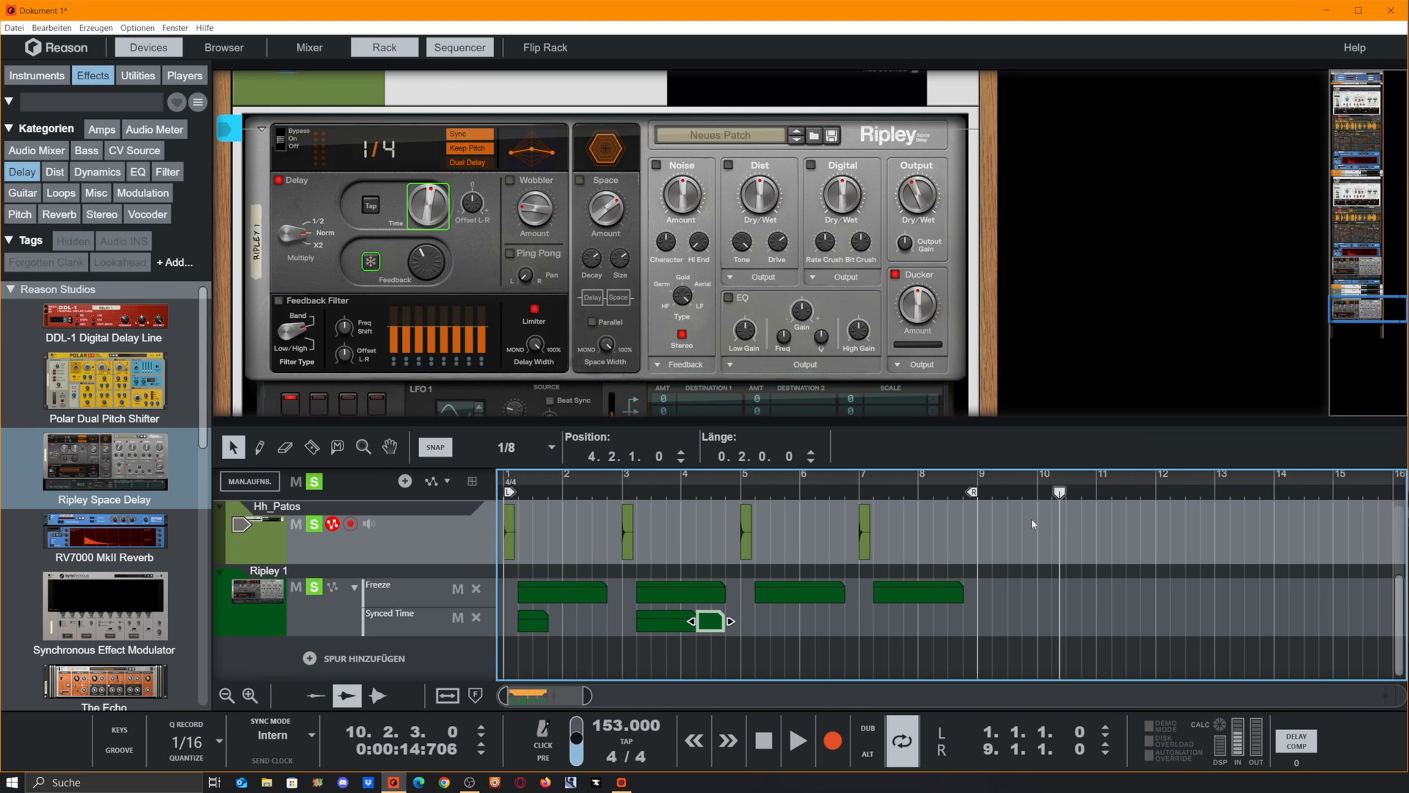
pyautogui.press('space')
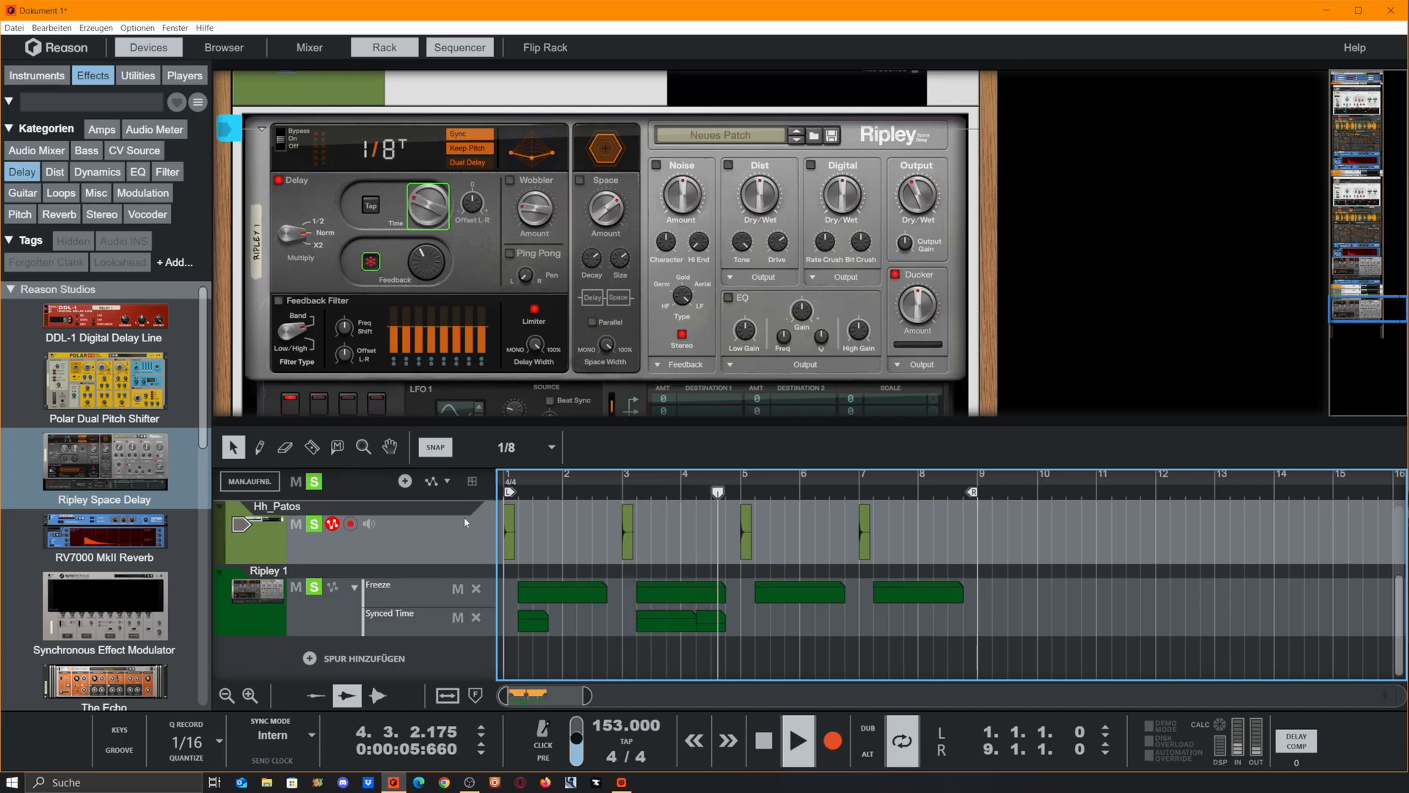
pyautogui.press('space')
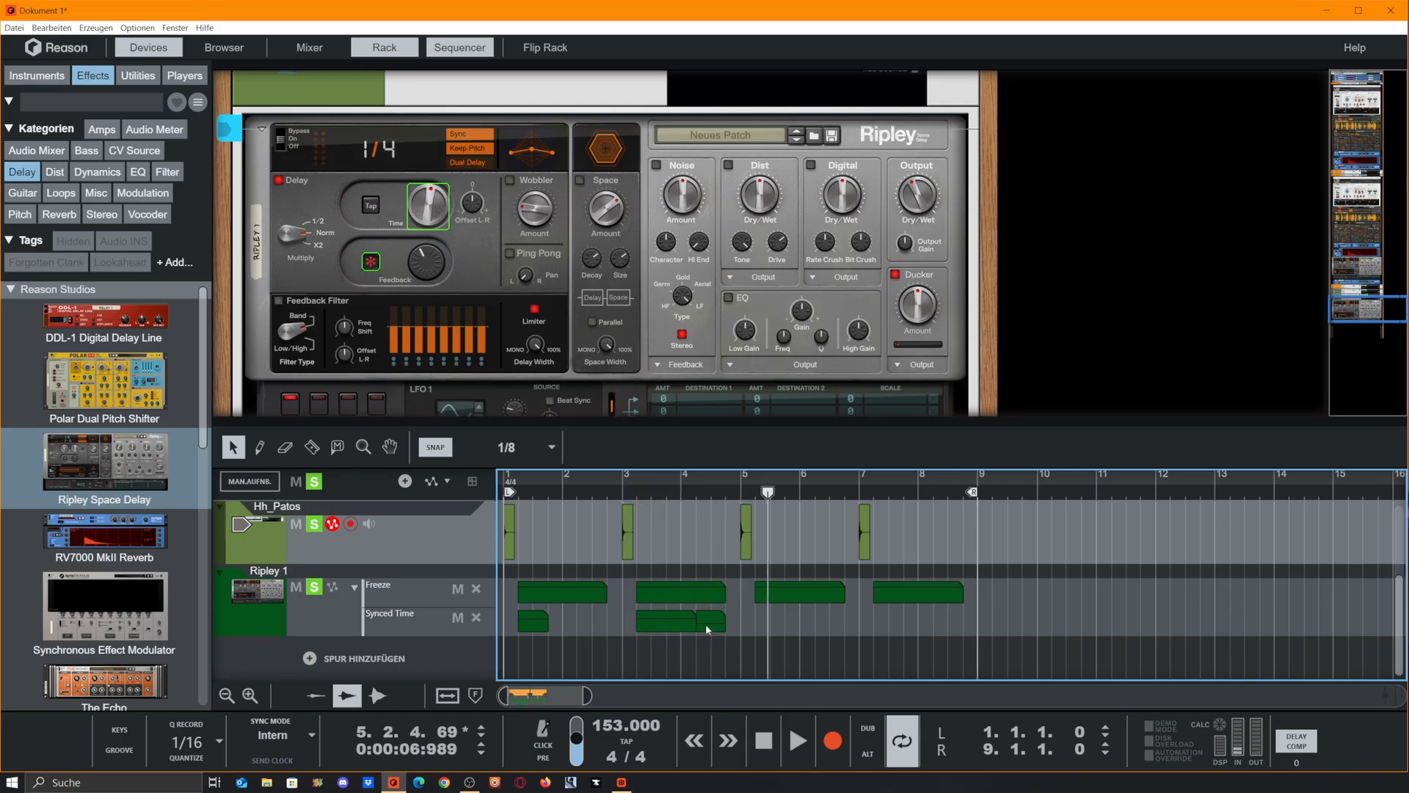
pyautogui.doubleClick(706, 624)
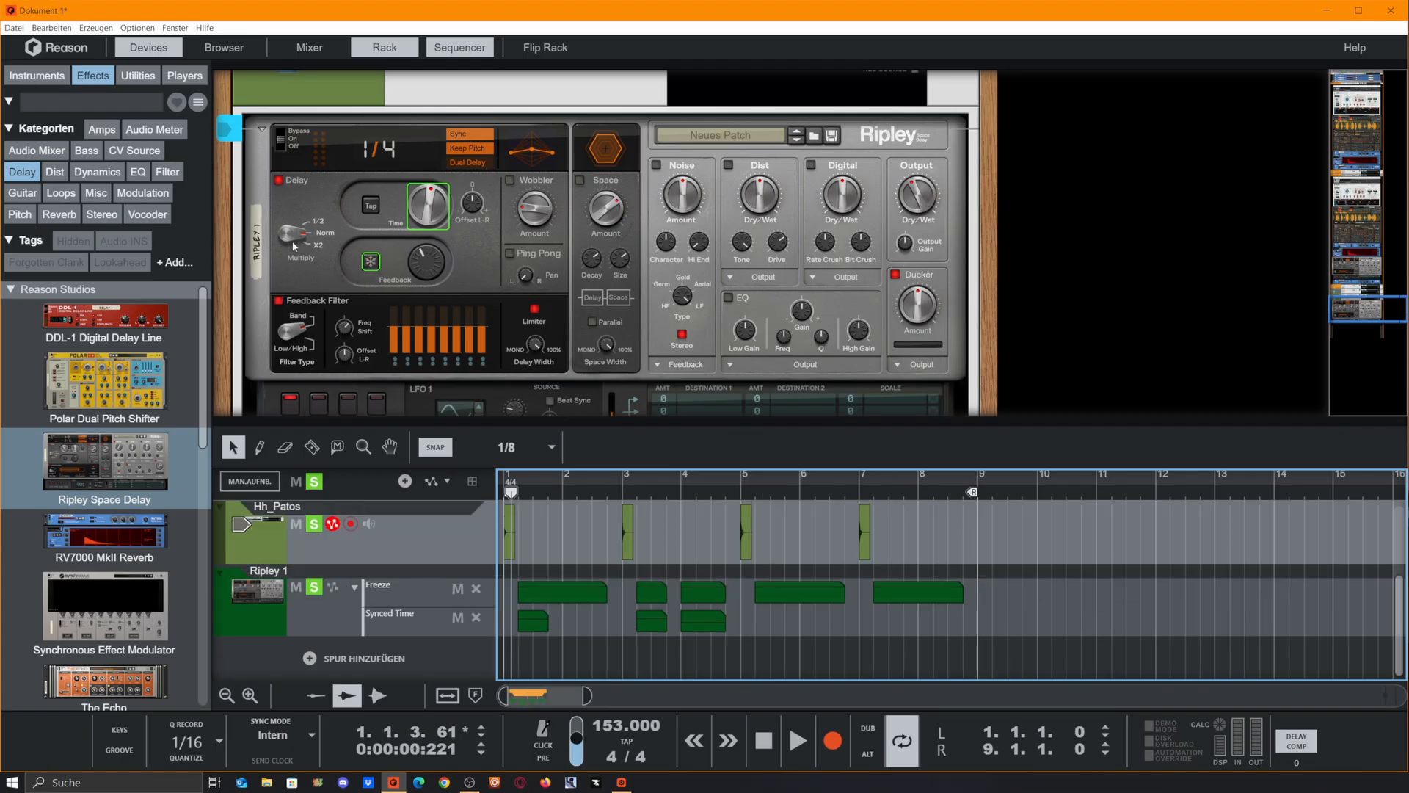
# Create an automation lane for Ripley's Time Multiplier, draw a half-bar clip at bar 2 and play the loop briefly
pyautogui.rightClick(299, 240)
pyautogui.click(323, 246)
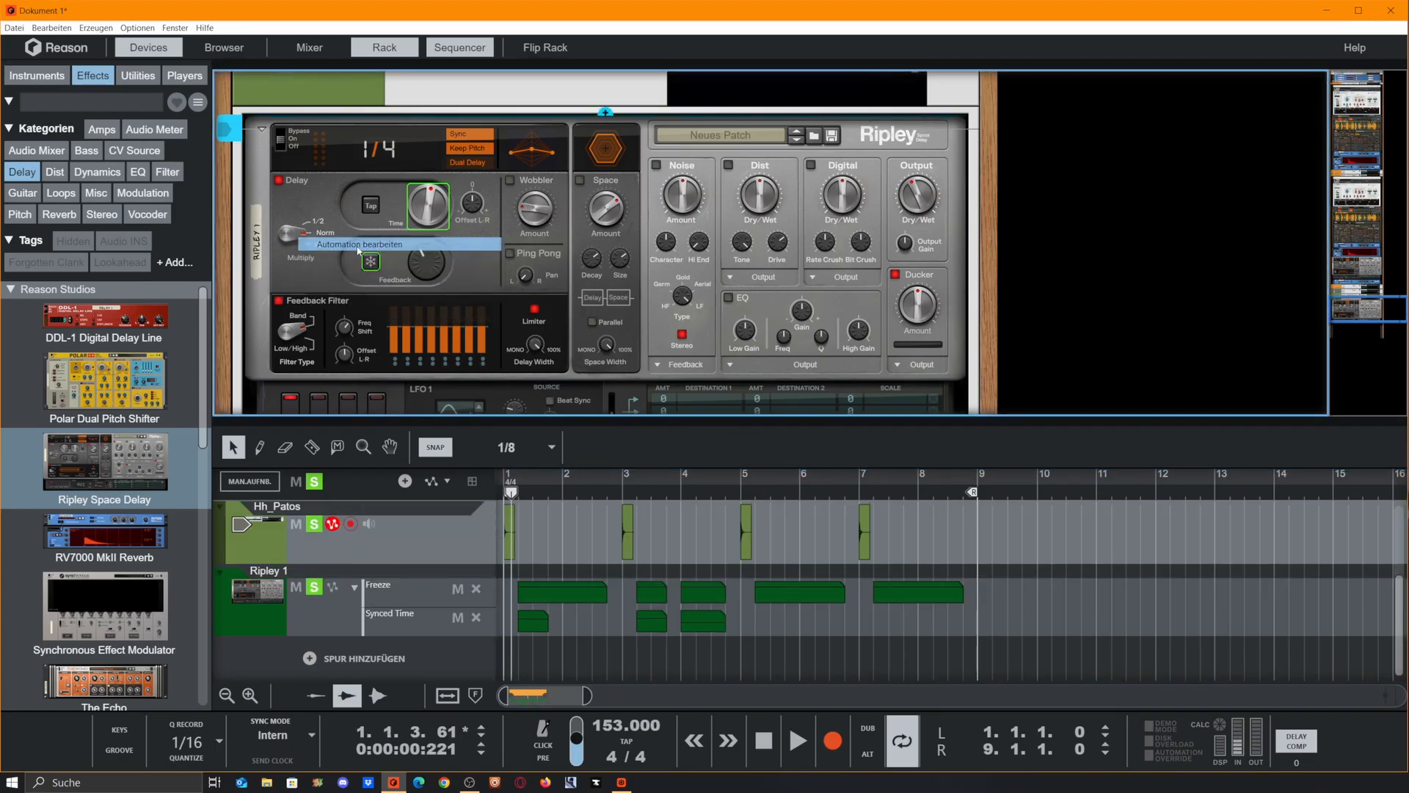
pyautogui.doubleClick(567, 623)
pyautogui.press('space')
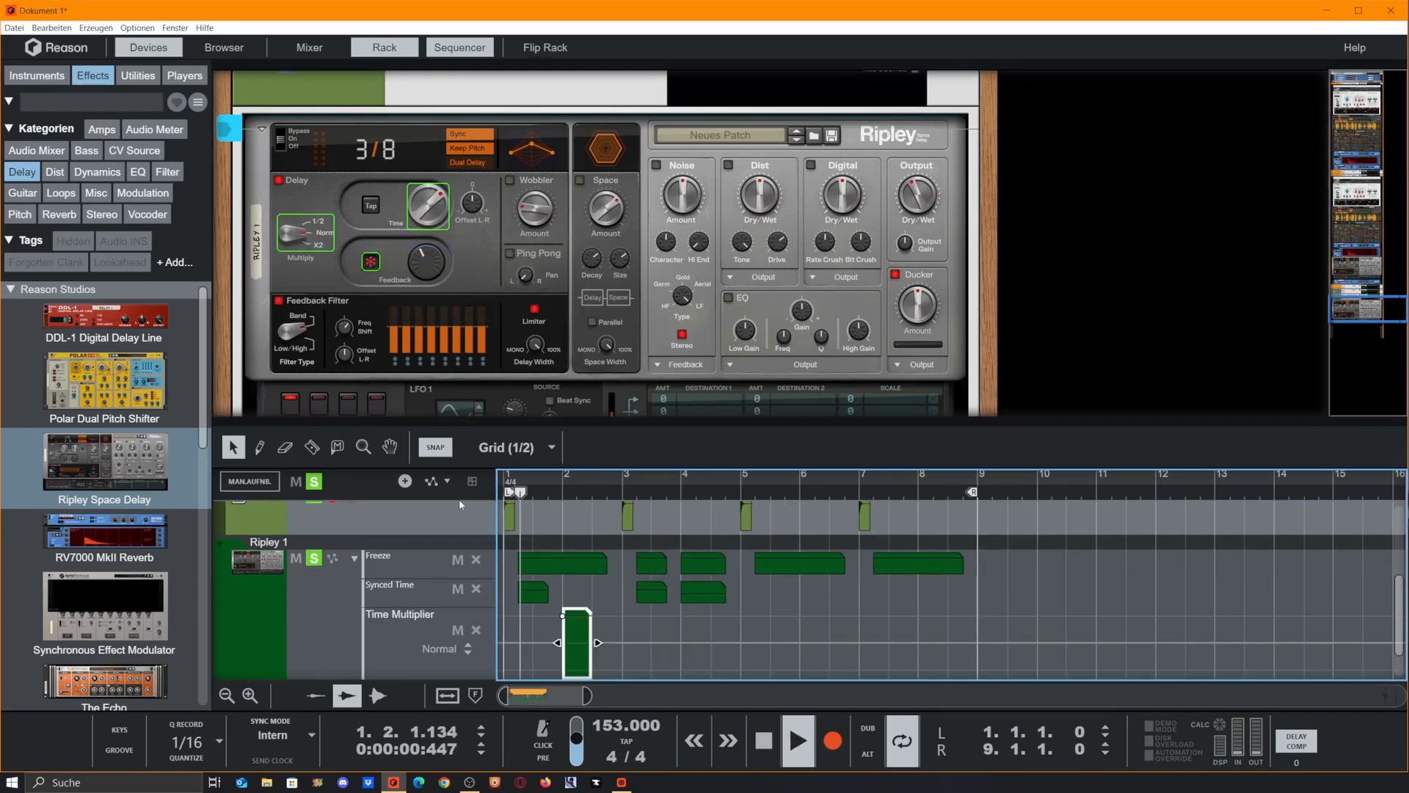
pyautogui.press('space')
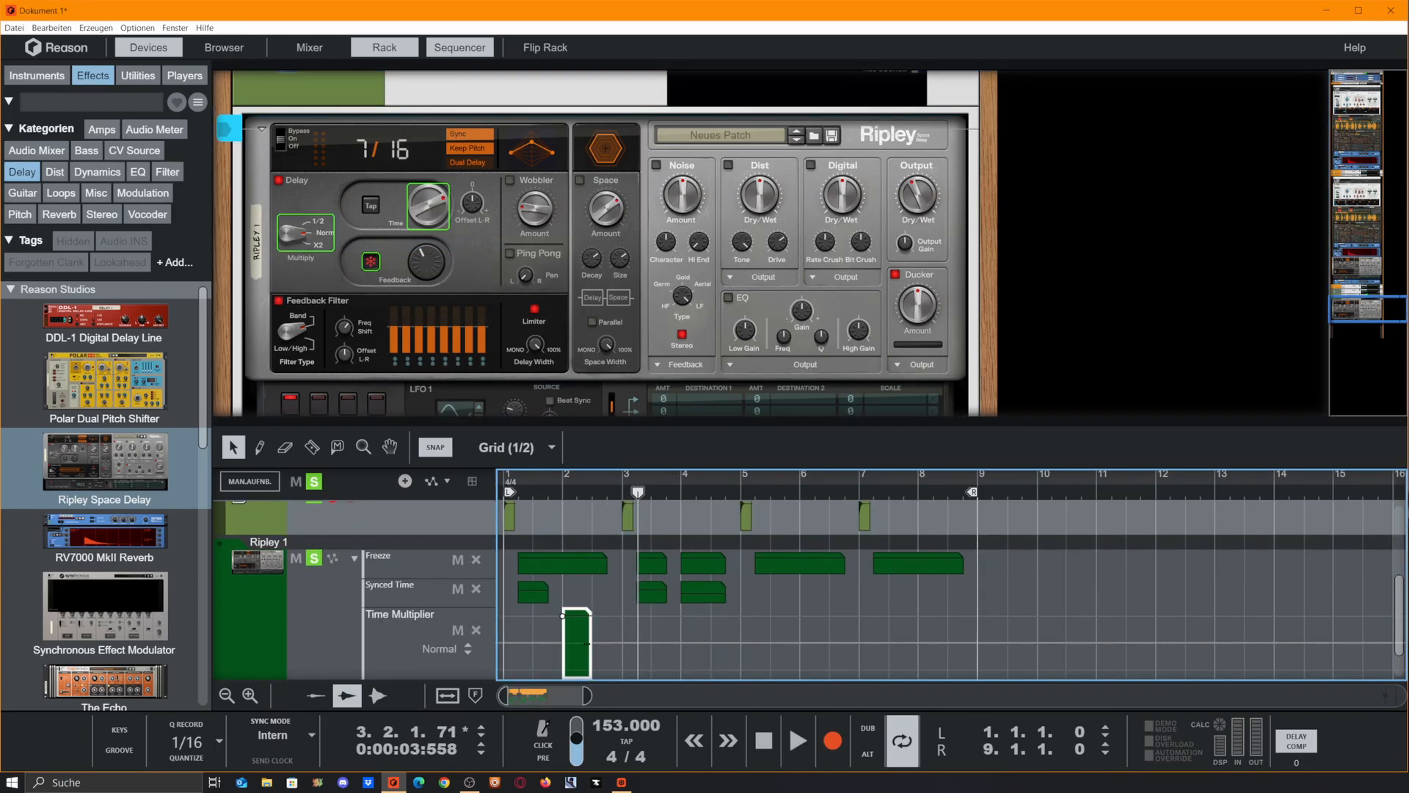
# Set the snap grid to 1/4, shorten the Time Multiplier clip to one beat and play the loop
pyautogui.click(523, 448)
pyautogui.click(517, 508)
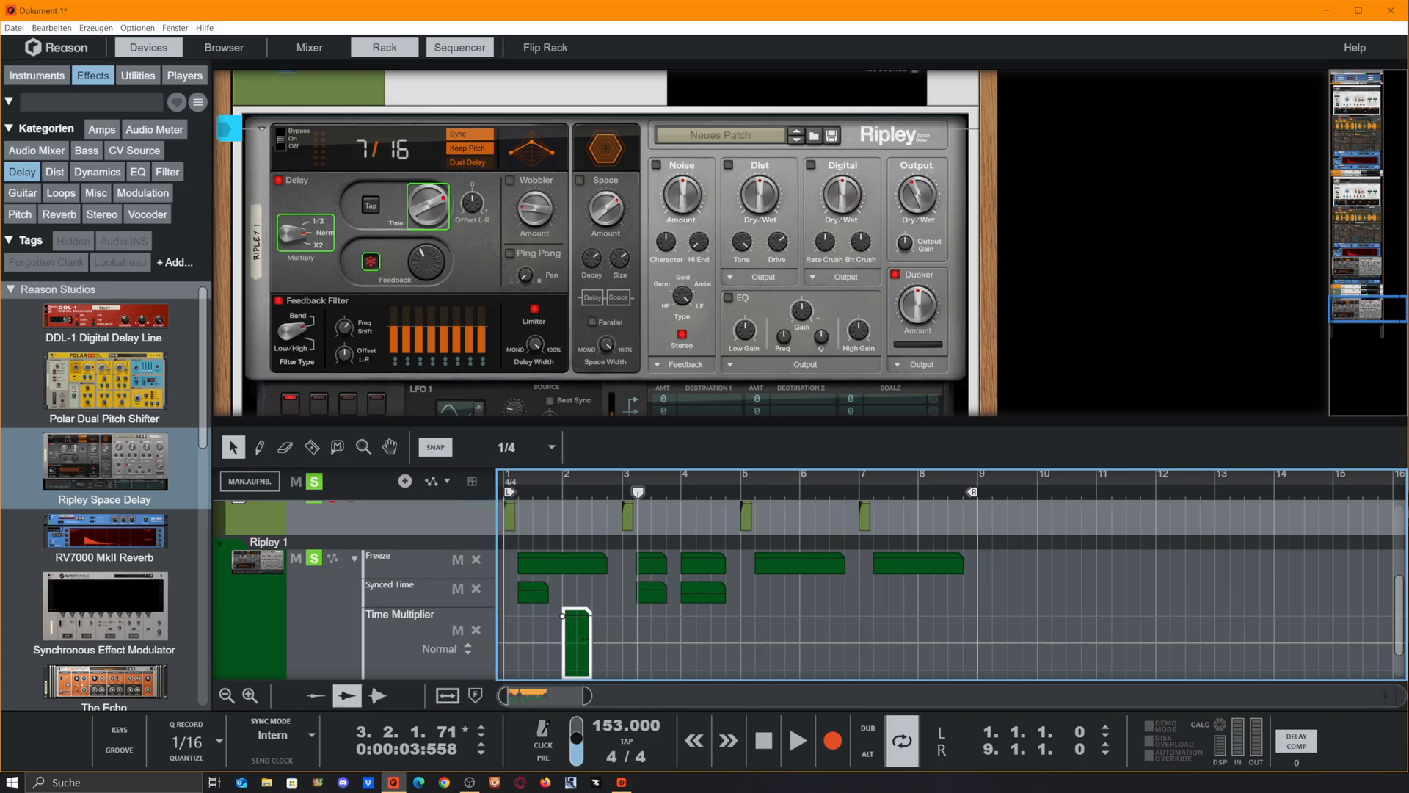
pyautogui.moveTo(597, 643); pyautogui.dragTo(583, 643)
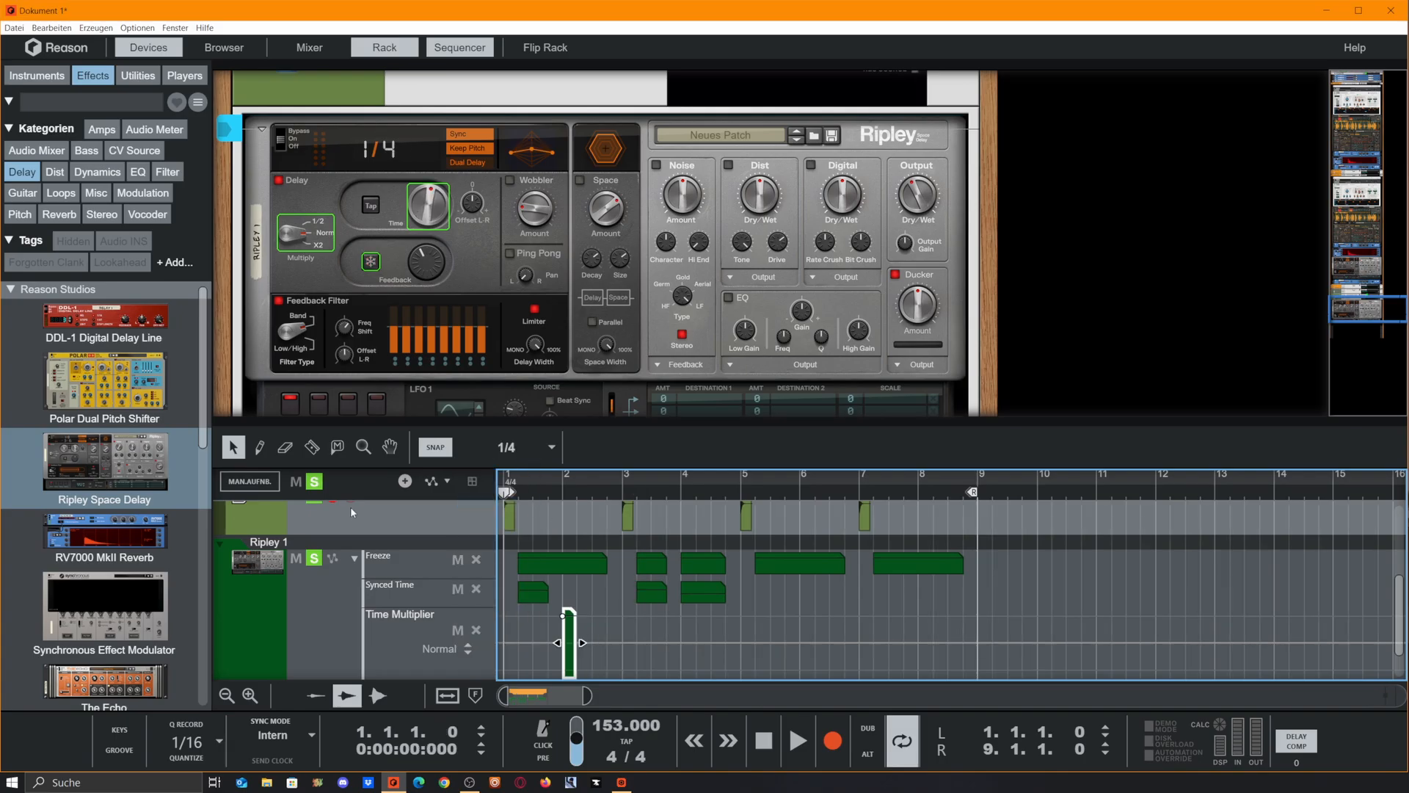
pyautogui.press('space')
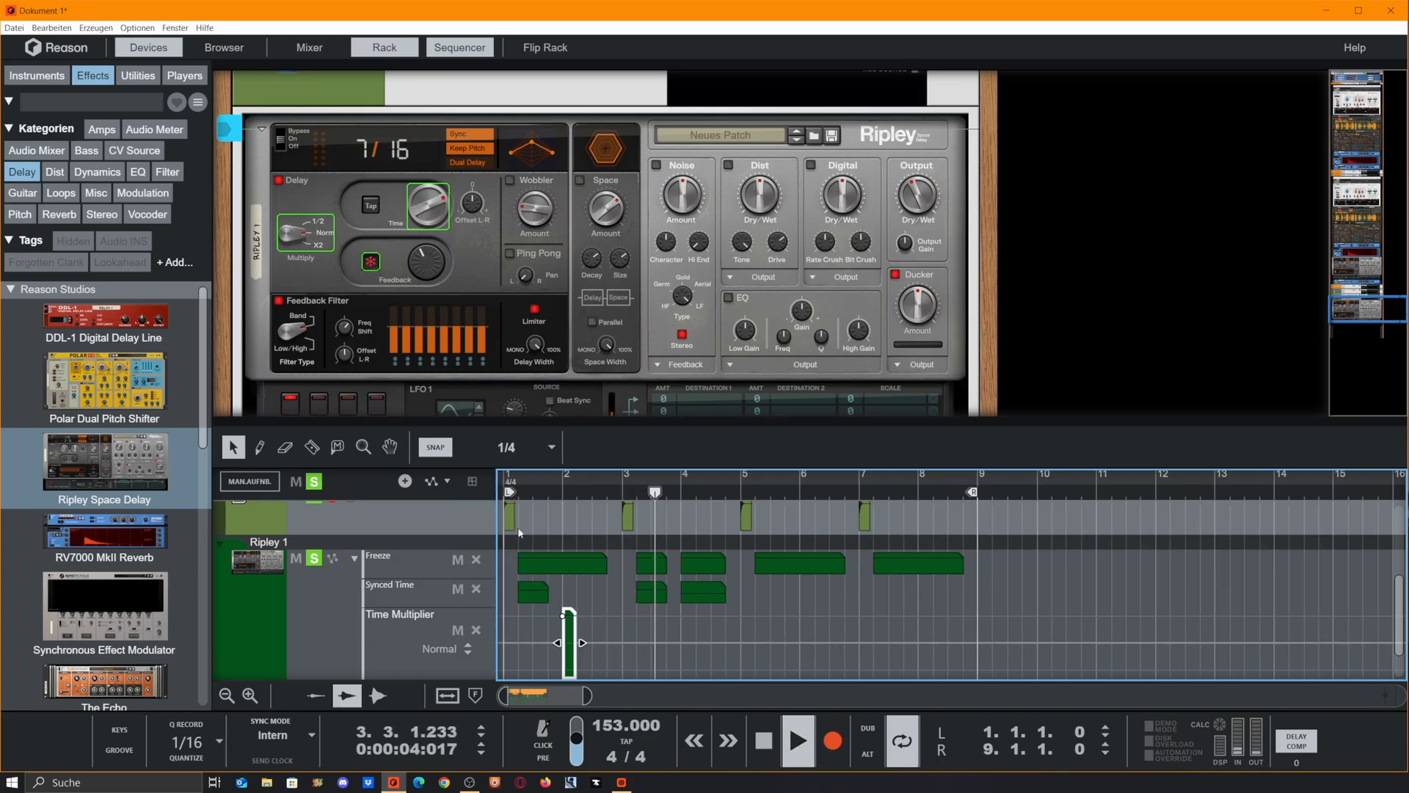
pyautogui.press('space')
pyautogui.press('space')
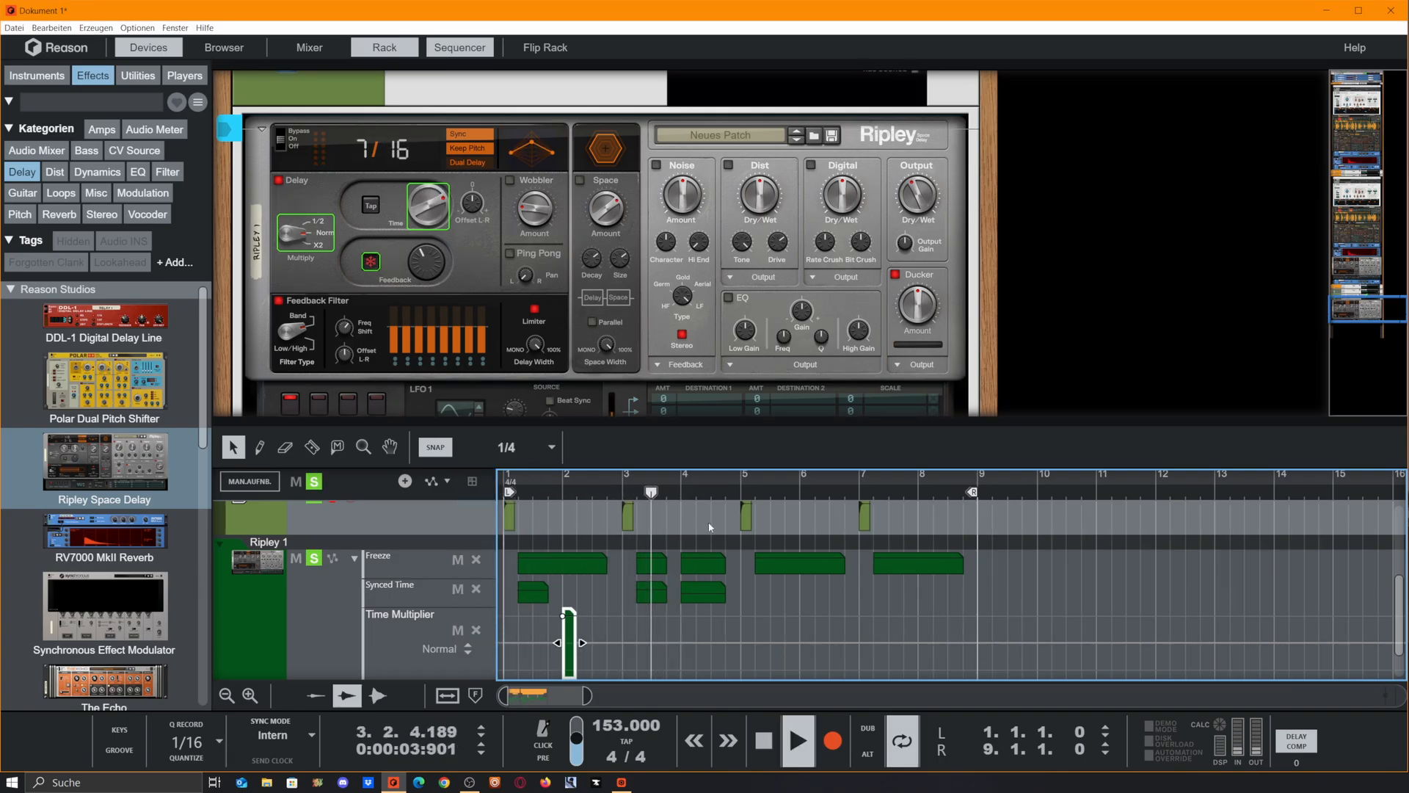
# Copy the Time Multiplier clip to bar 3, set its value to Double at 3.1.1.0 and play the loop
pyautogui.press('space')
pyautogui.click(572, 588)
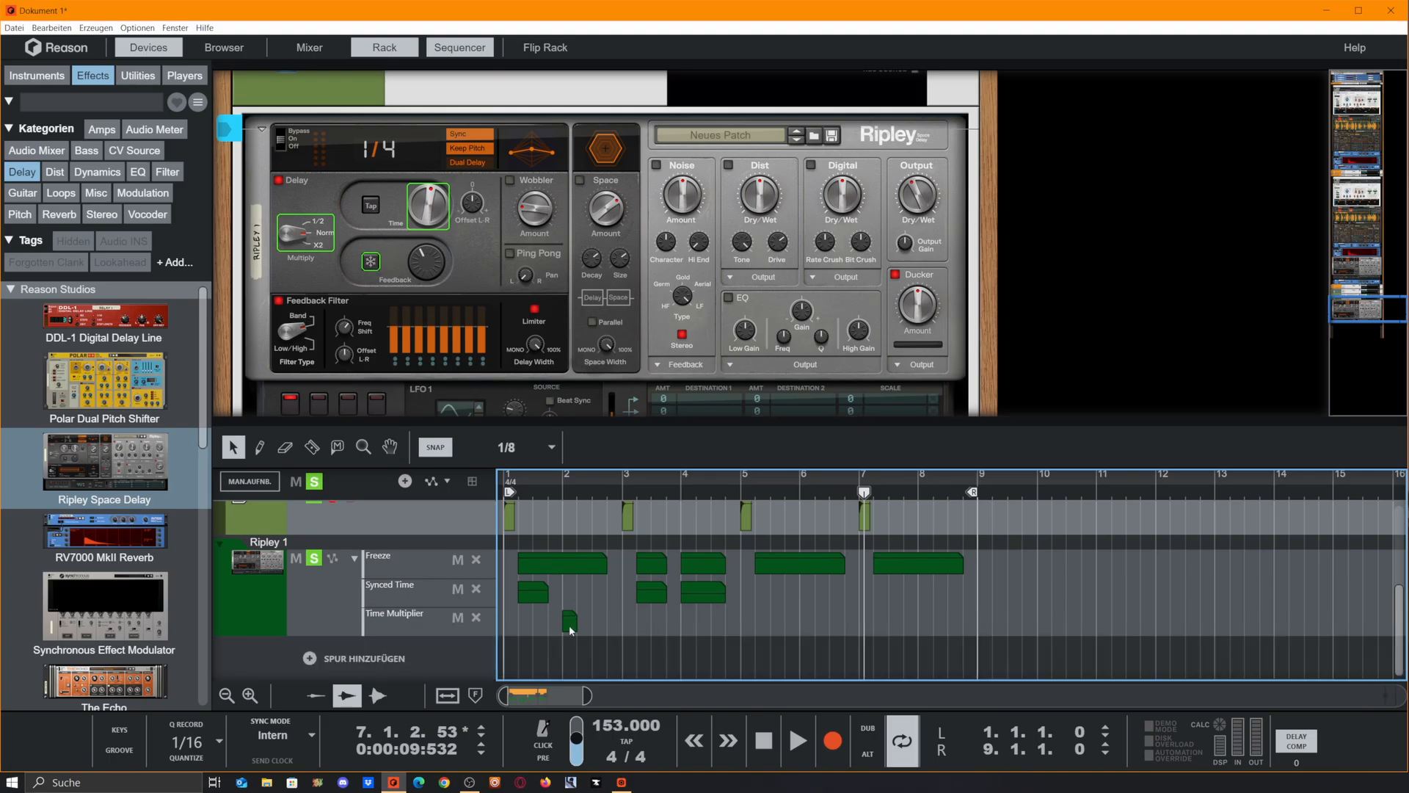
pyautogui.keyDown('ctrl'); pyautogui.moveTo(571, 629); pyautogui.dragTo(615, 675); pyautogui.keyUp('ctrl')
pyautogui.doubleClick(633, 668)
pyautogui.press('space')
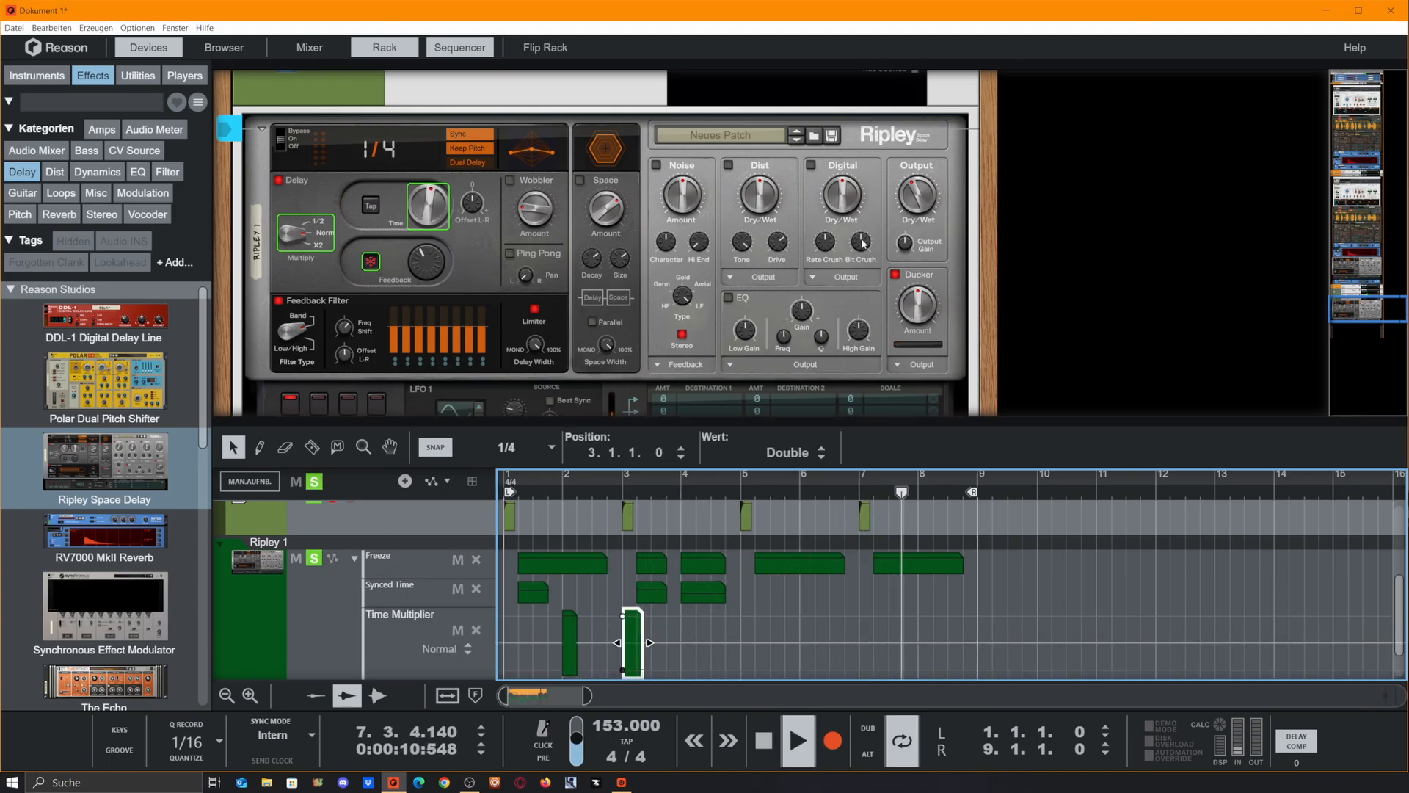
pyautogui.press('space')
pyautogui.click(1051, 489)
# Switch on Ripley's Dist section, adjust its Dry/Wet and set the Feedback Filter bands to uneven levels
pyautogui.click(729, 165)
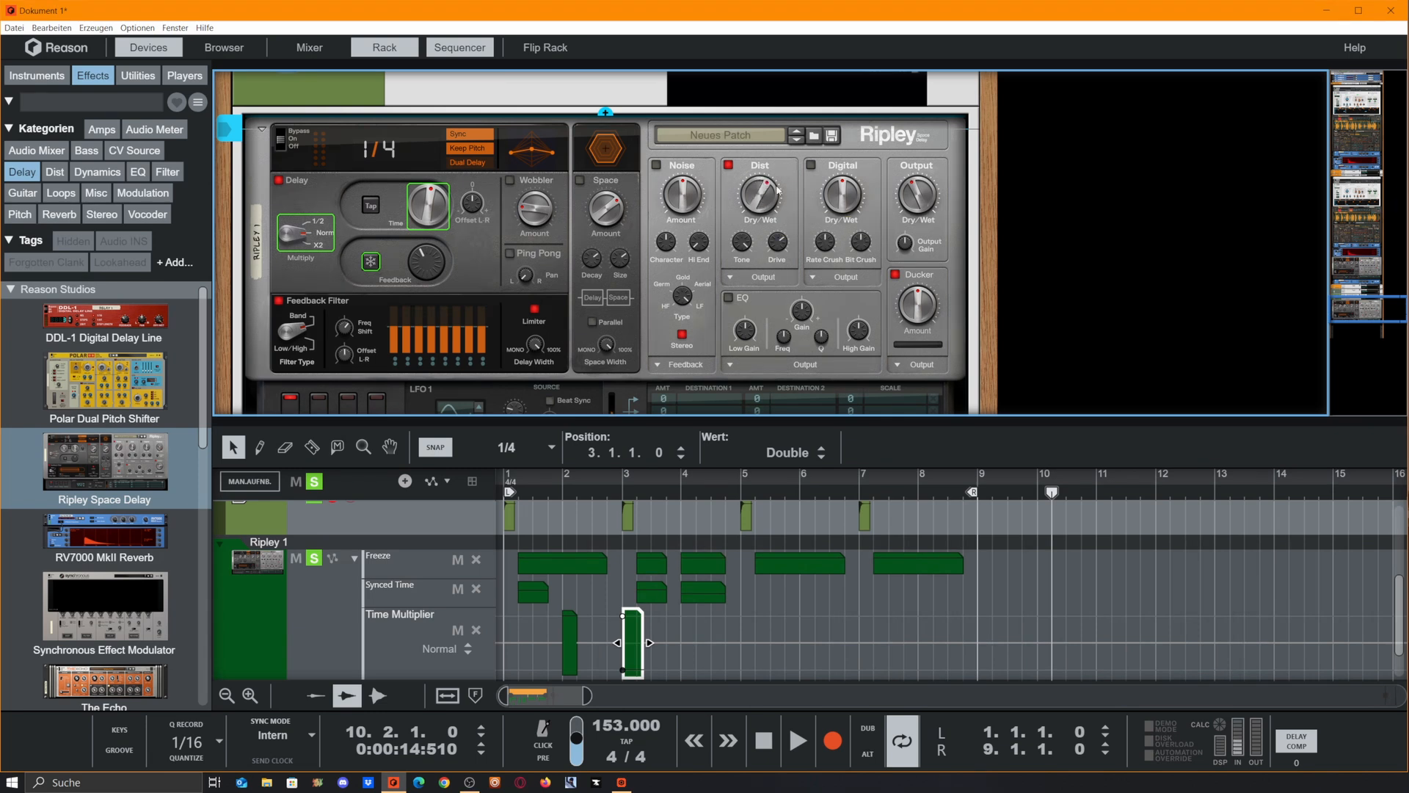
pyautogui.scroll(-2, 818, 189)
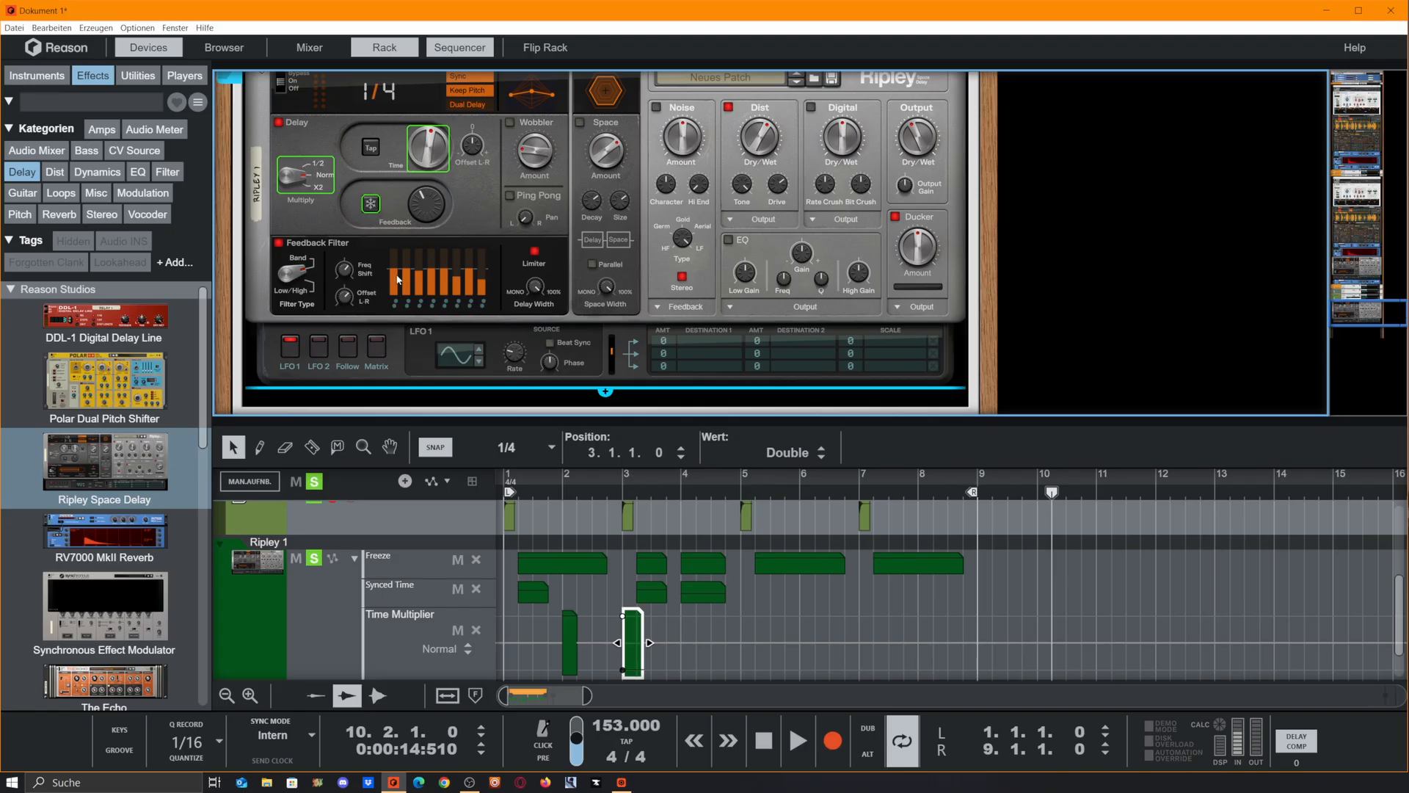
# Copy the two Time Multiplier clips to bars 6 and 7 and the second pair of Synced Time clips to 5.3.1.0
pyautogui.click(676, 541)
pyautogui.moveTo(656, 627); pyautogui.dragTo(803, 623)
pyautogui.moveTo(740, 582); pyautogui.dragTo(636, 597)
pyautogui.moveTo(652, 597); pyautogui.dragTo(778, 602)
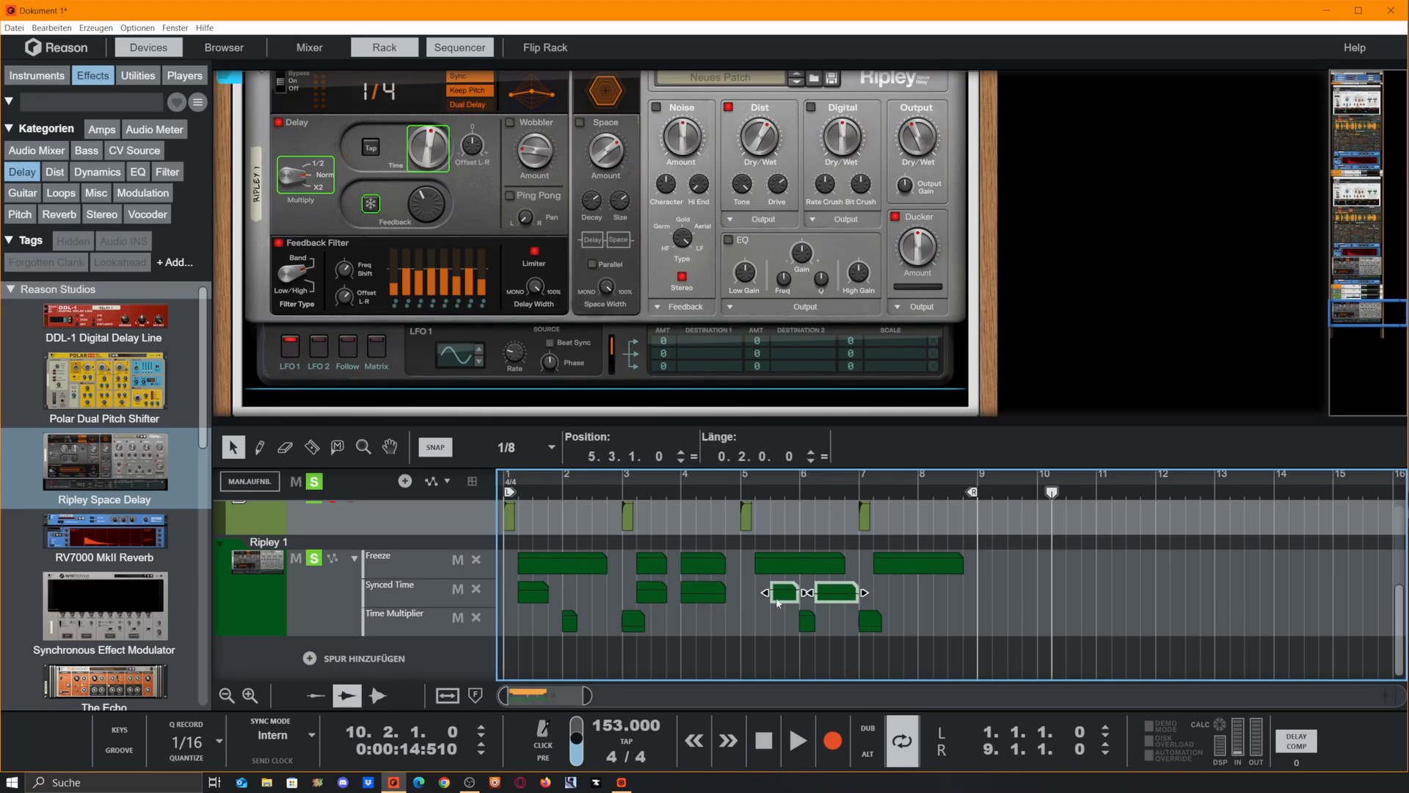
pyautogui.click(819, 638)
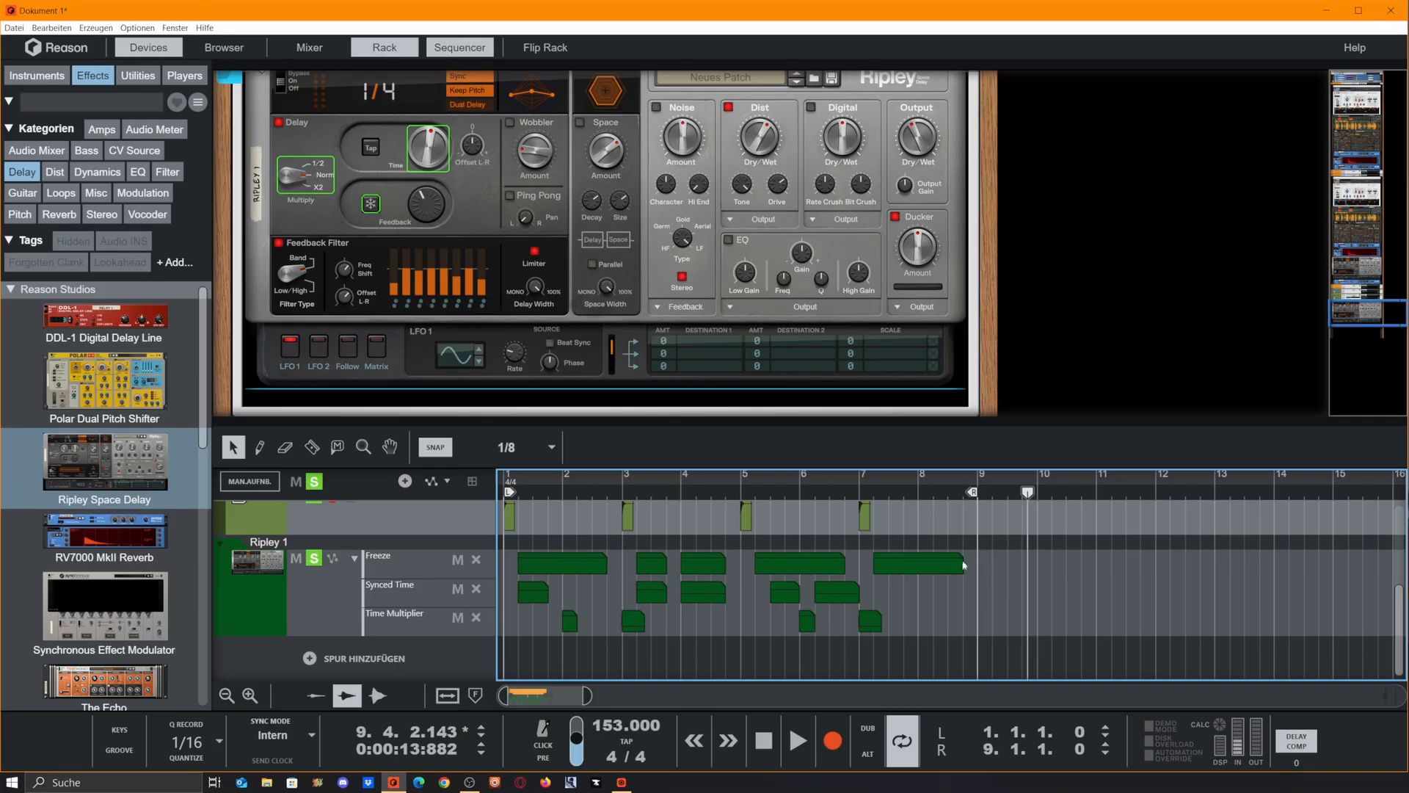
# Bounce the four hi-hat clips on the Hh_Patos track in place
pyautogui.scroll(3, 1066, 580)
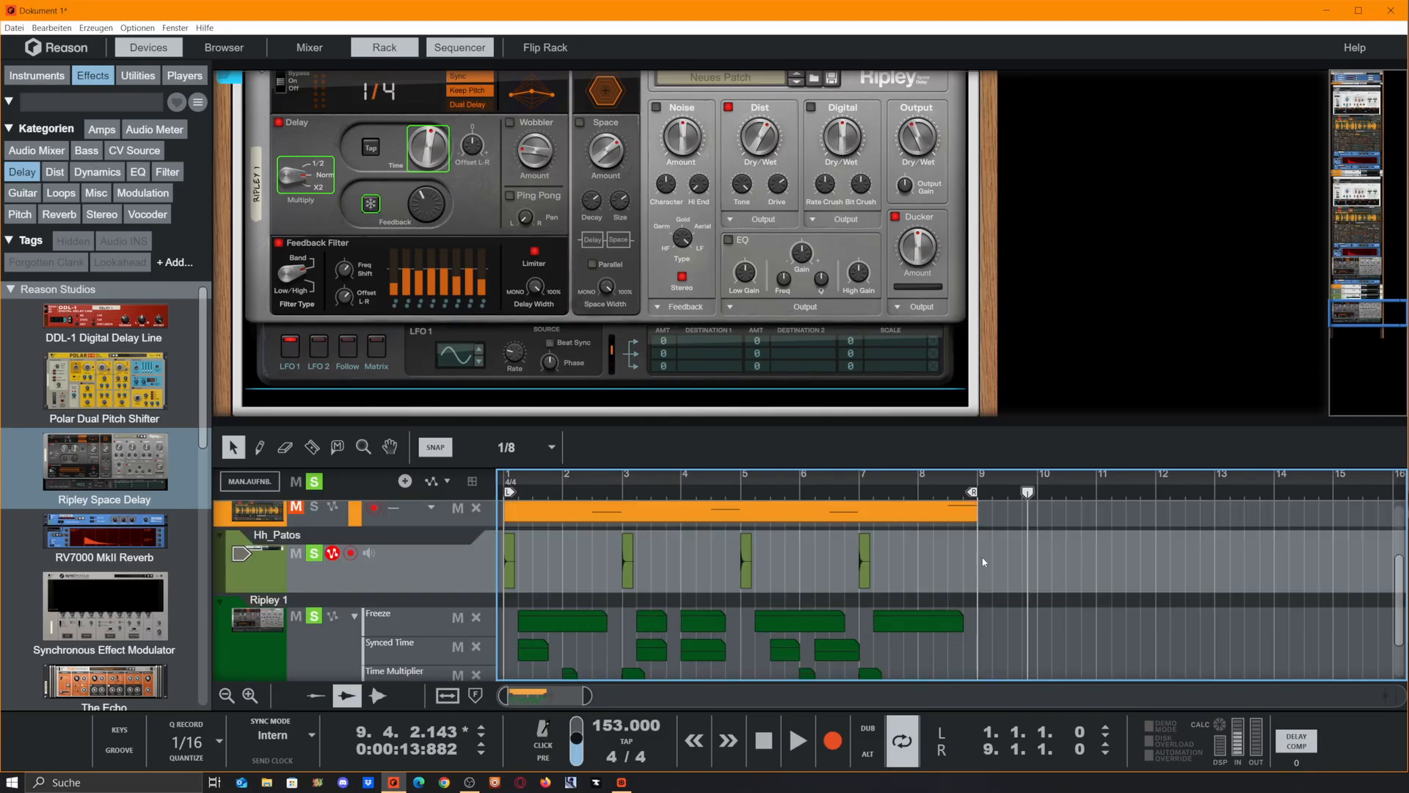
pyautogui.moveTo(991, 562); pyautogui.dragTo(447, 578)
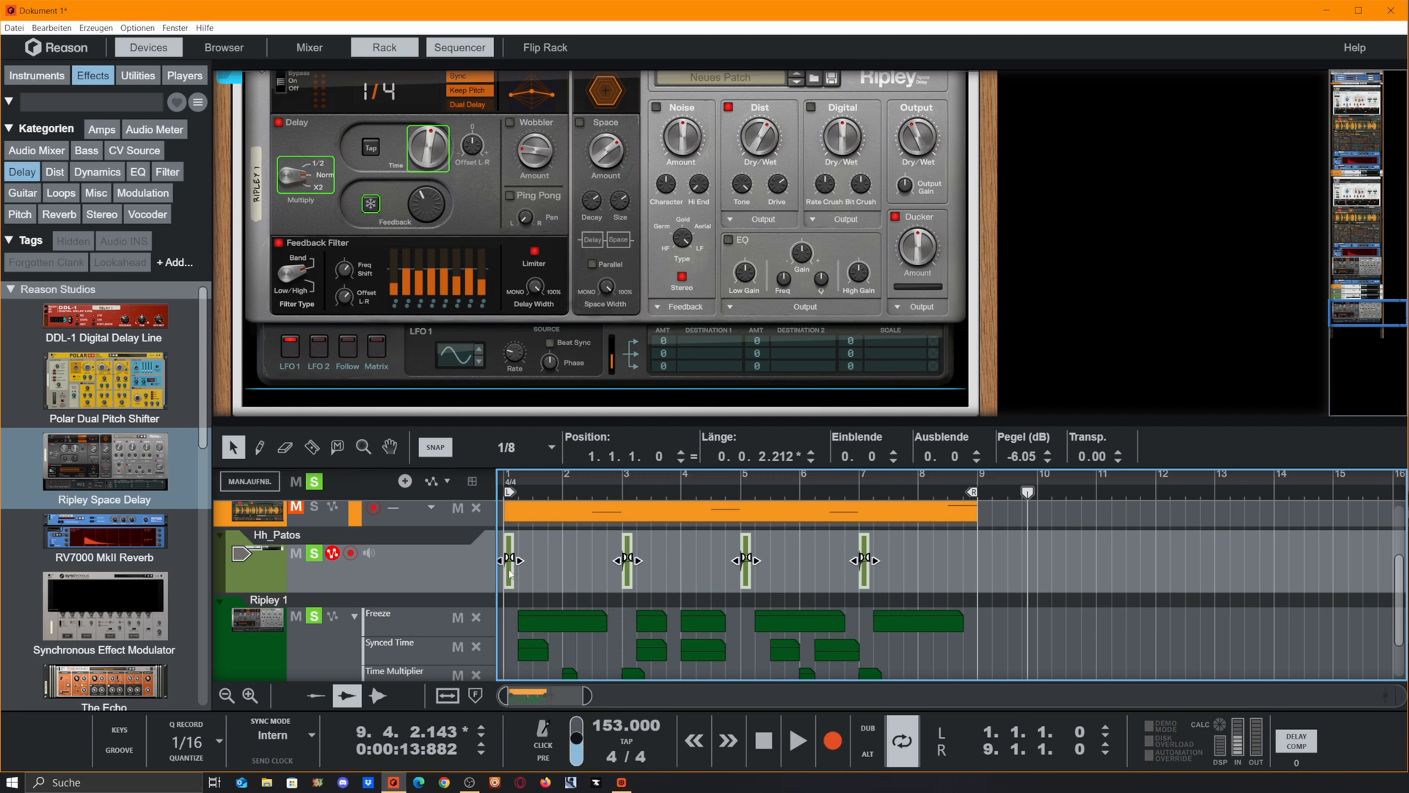
pyautogui.rightClick(510, 573)
pyautogui.moveTo(661, 334)
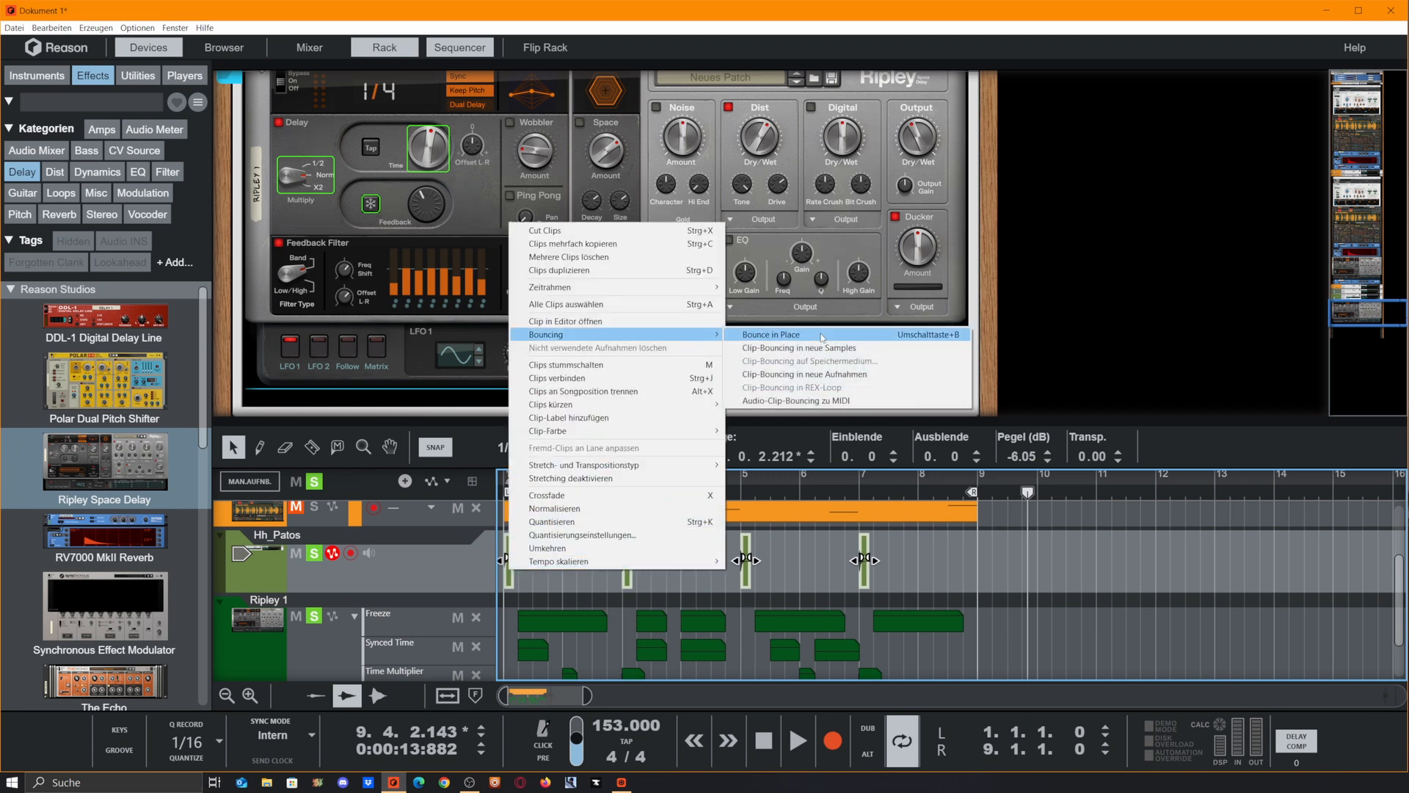
pyautogui.click(821, 337)
# Join the four clips on the Hh_Patos Bounced track into one clip
pyautogui.moveTo(513, 664); pyautogui.dragTo(741, 658)
pyautogui.click(747, 667)
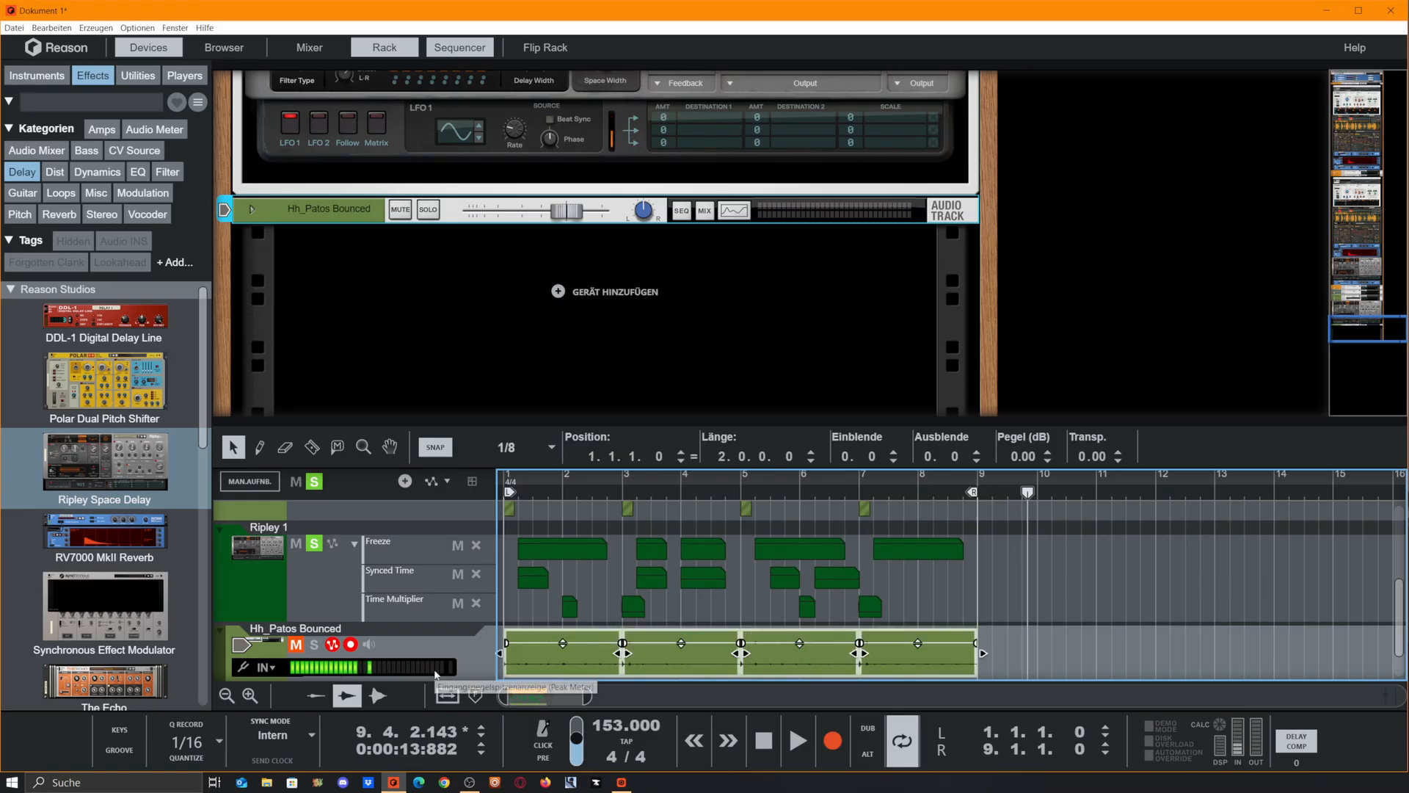
pyautogui.hotkey('ctrl', 'j')
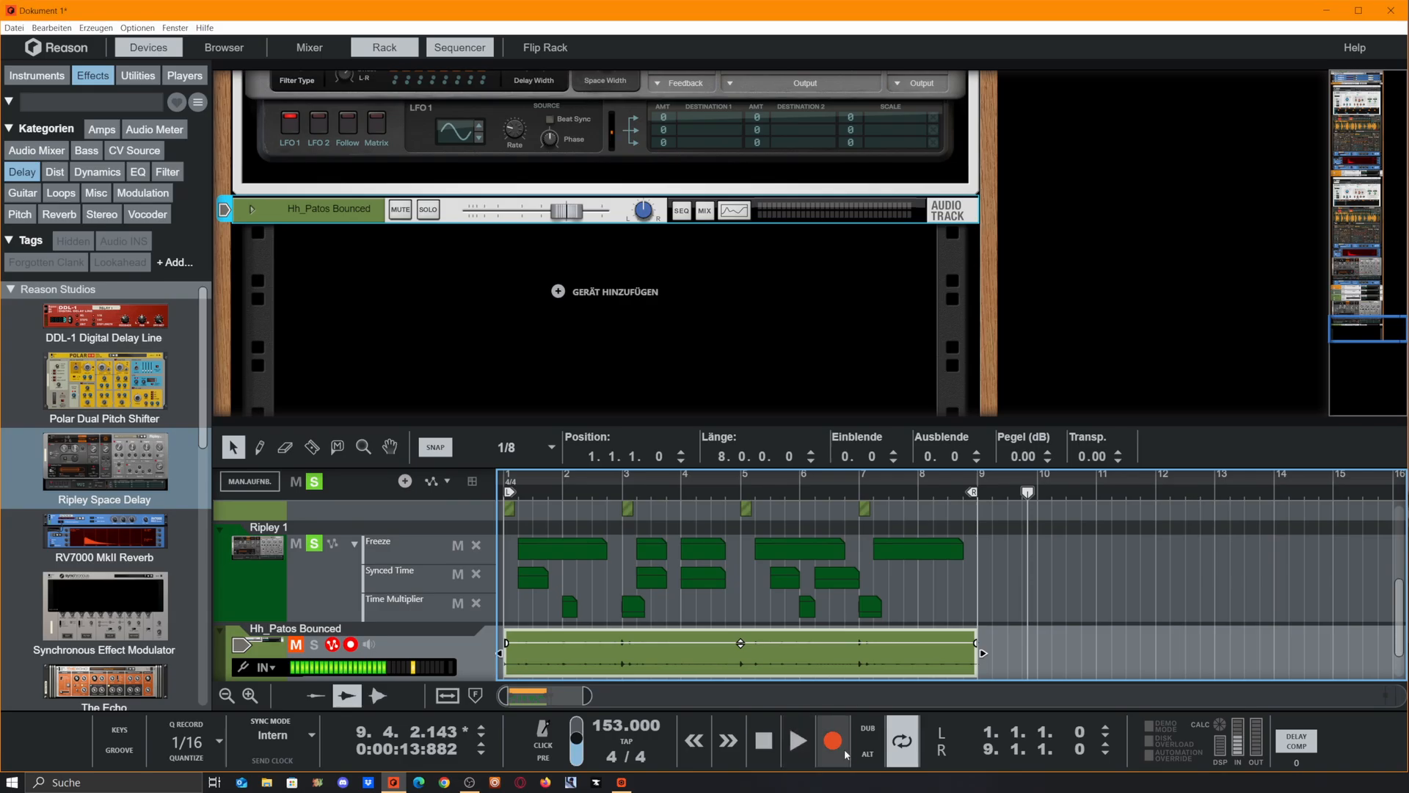
# Bounce the Hh_Patos Bounced clip's comp to one new recording in the comp editor and delete the four unused recordings
pyautogui.doubleClick(608, 646)
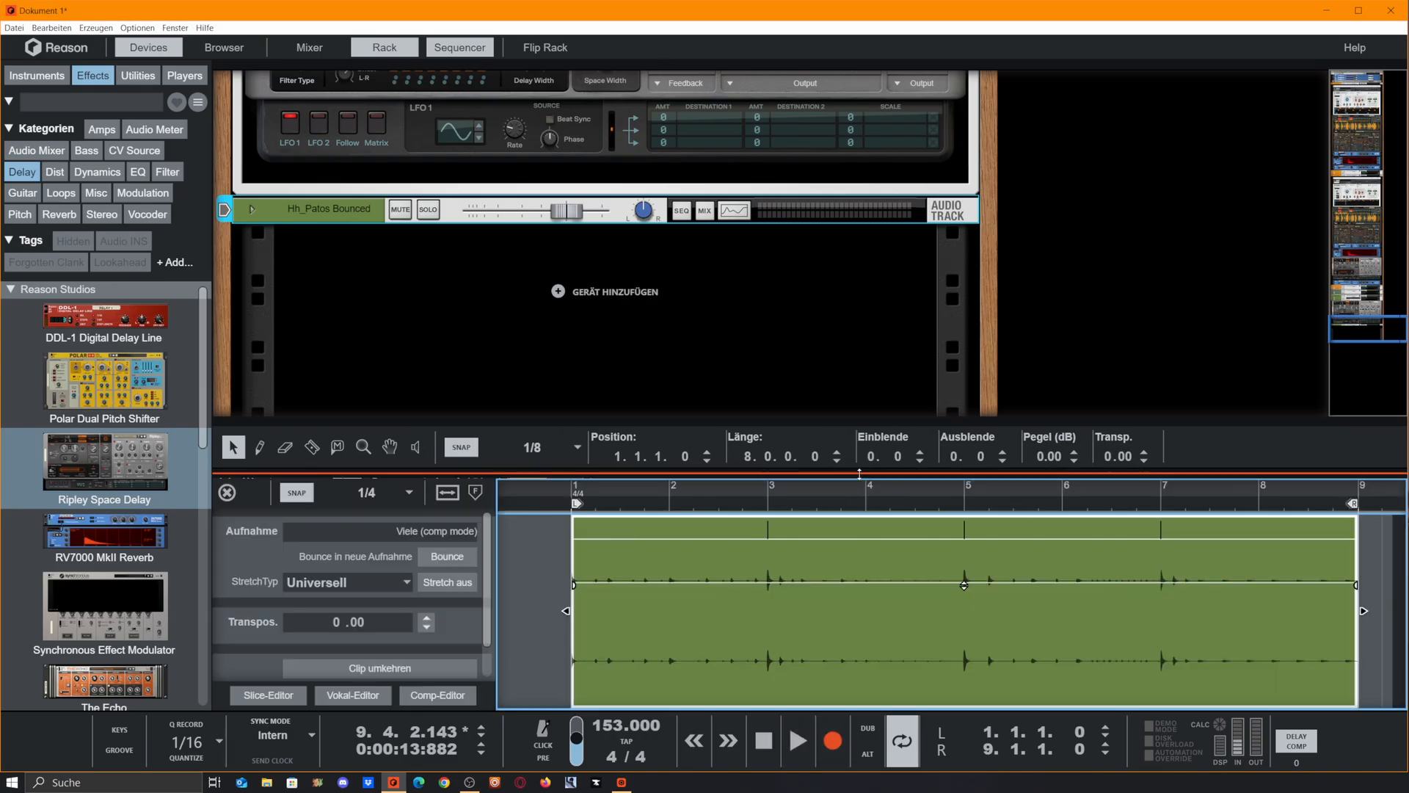
pyautogui.moveTo(887, 477); pyautogui.dragTo(887, 212)
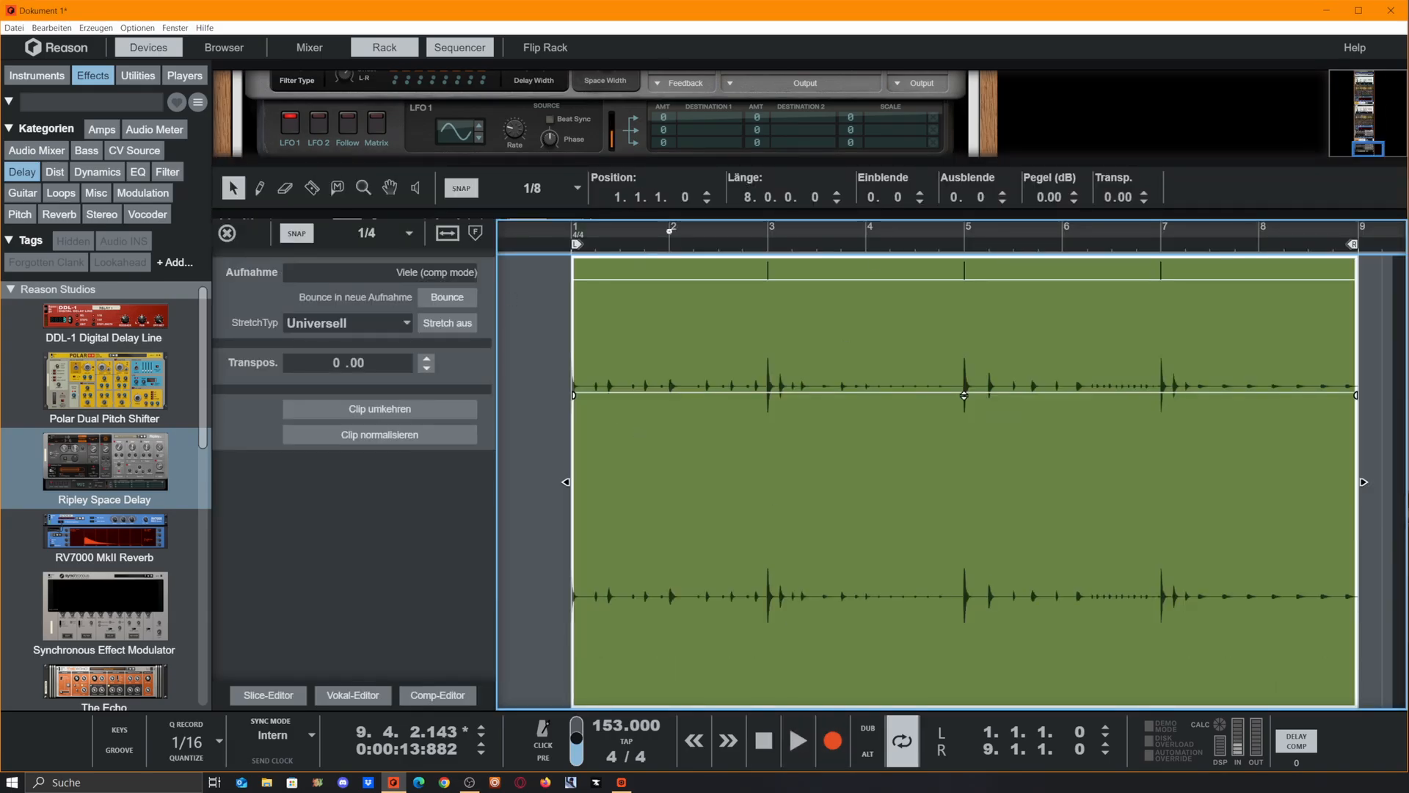
pyautogui.click(437, 696)
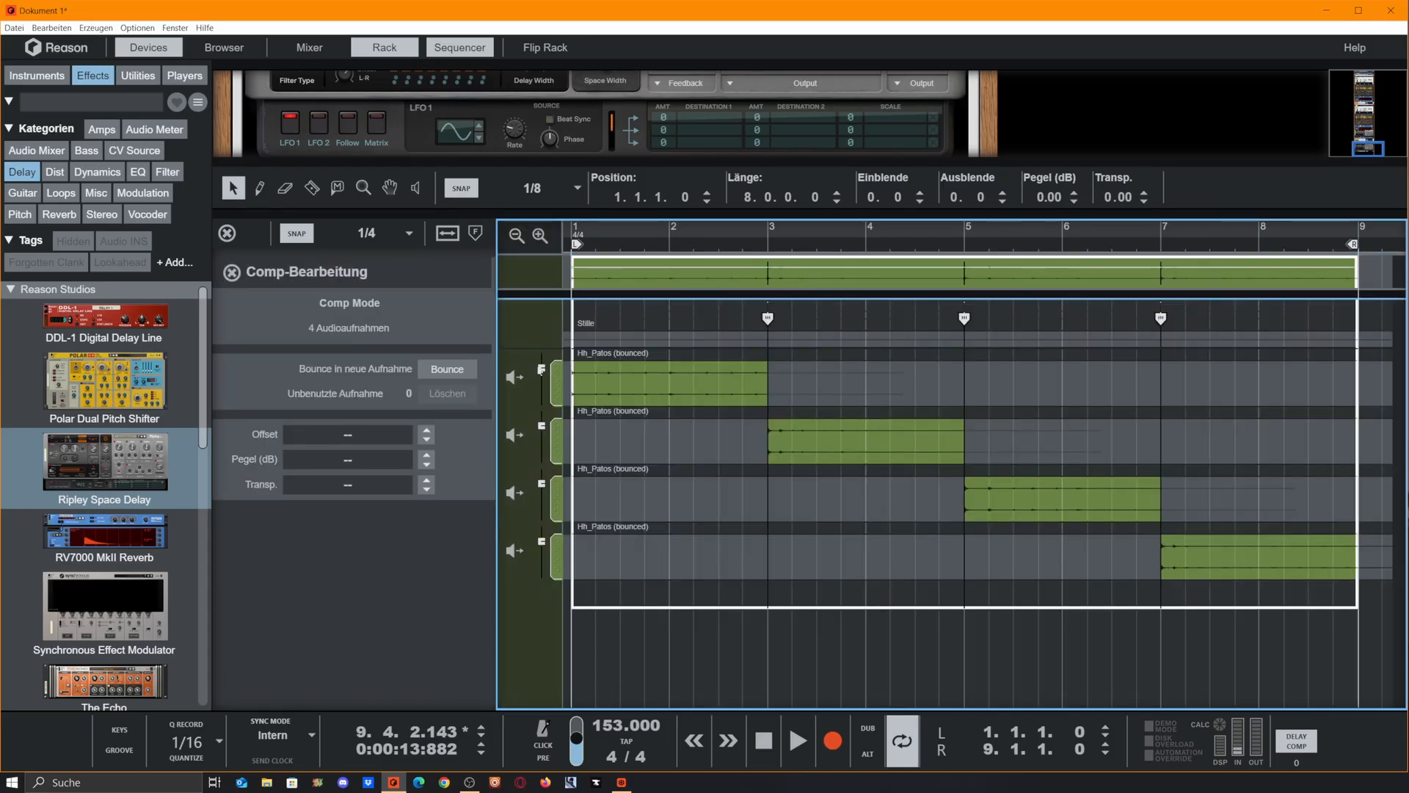
pyautogui.click(451, 374)
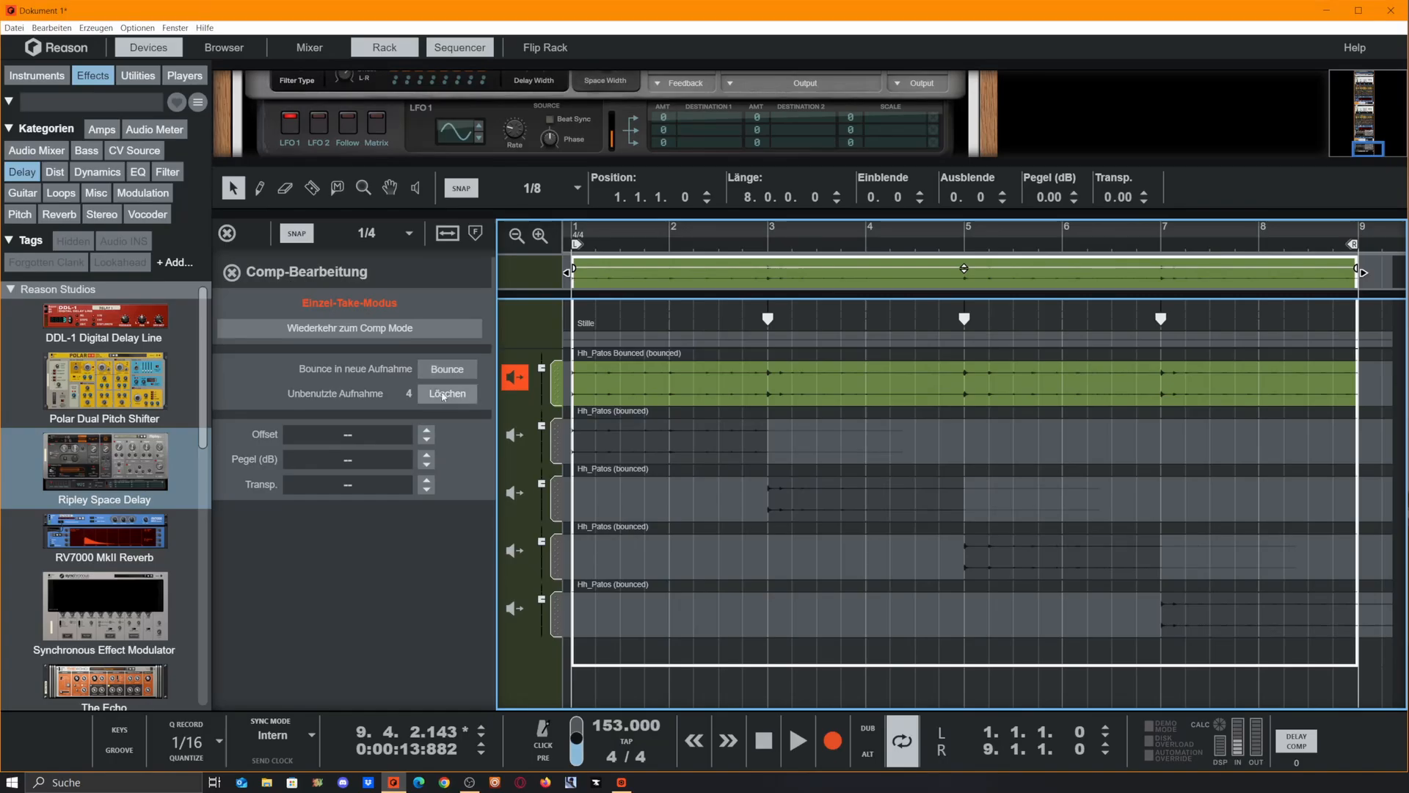
pyautogui.click(444, 394)
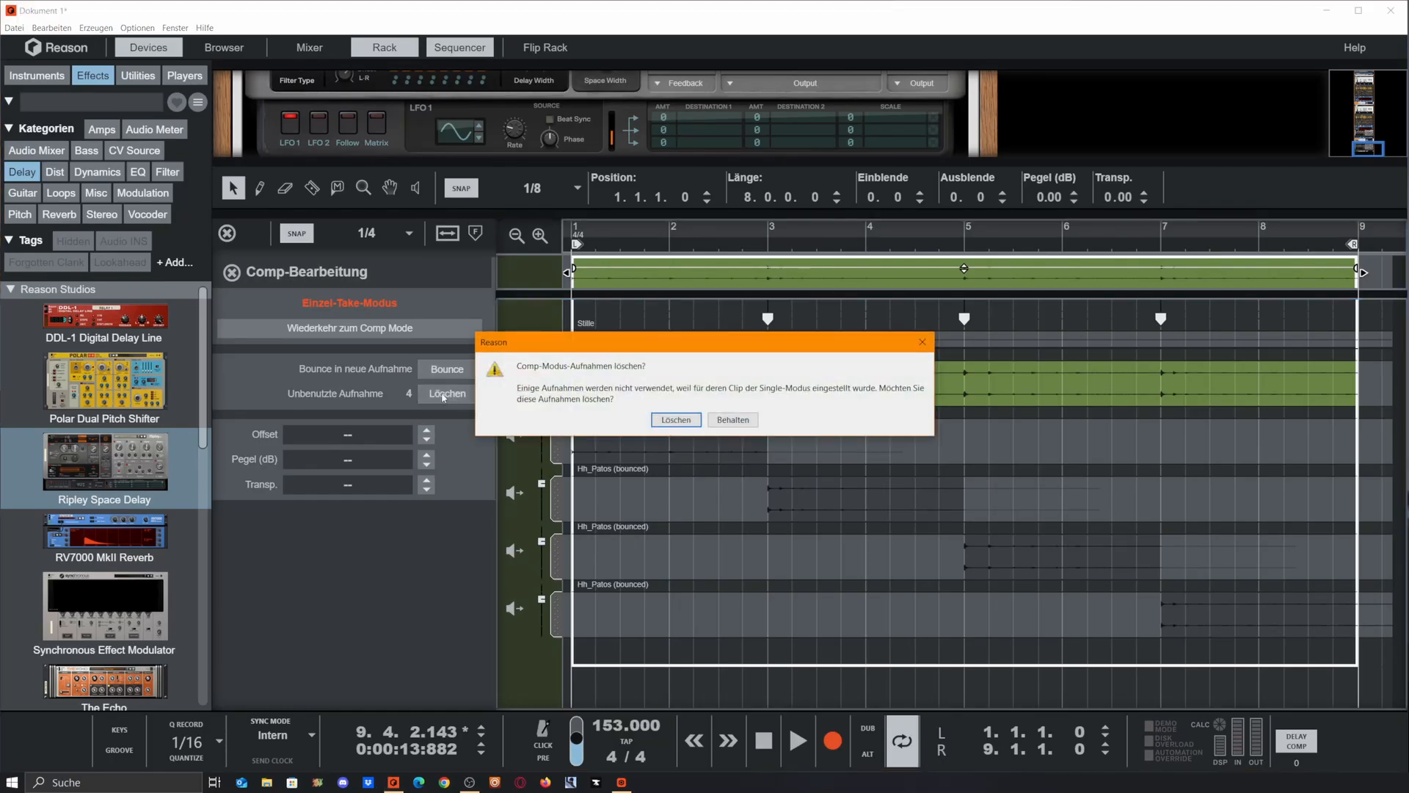
pyautogui.click(676, 420)
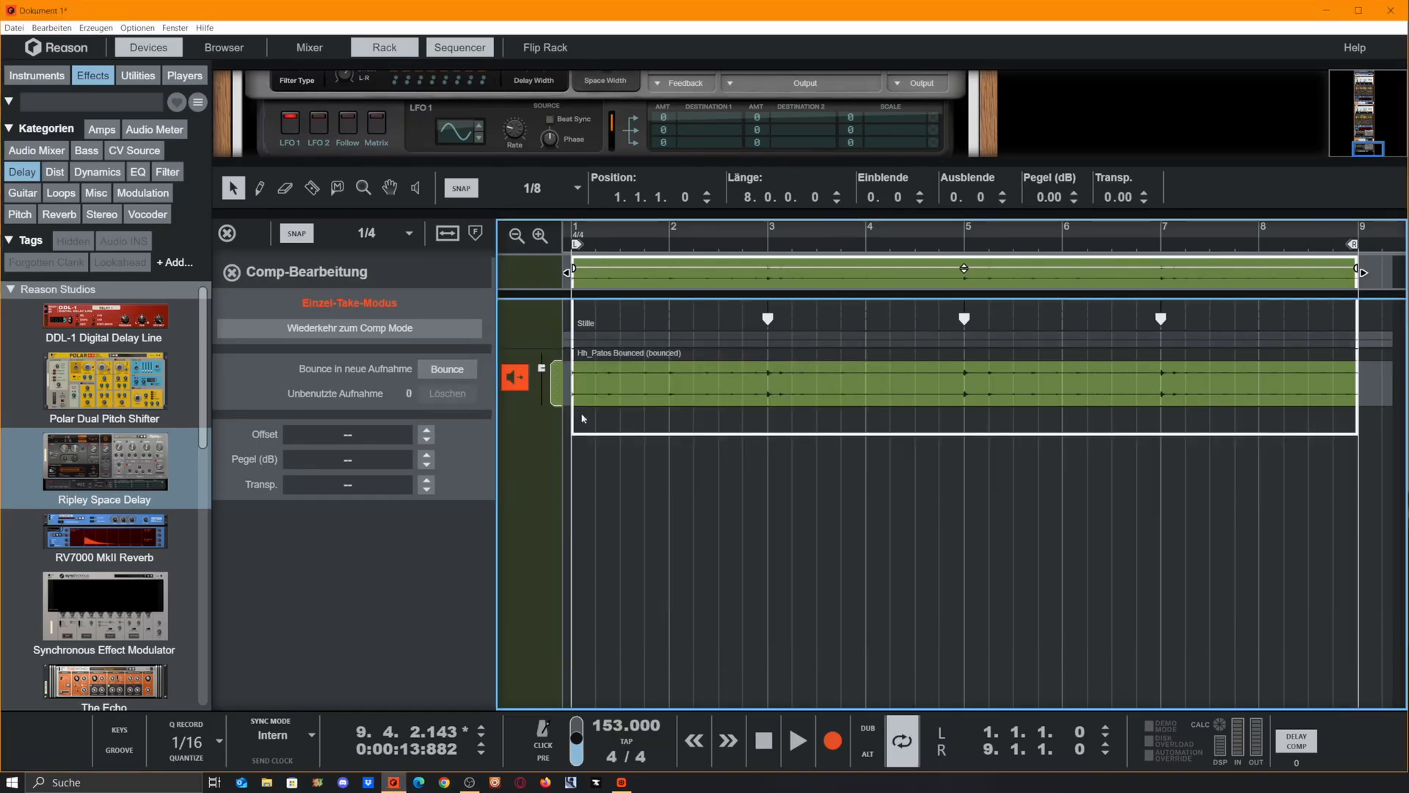
# Return the clip to Comp Mode and duplicate its take twice, setting the last copy's level to 4.90 dB
pyautogui.click(521, 378)
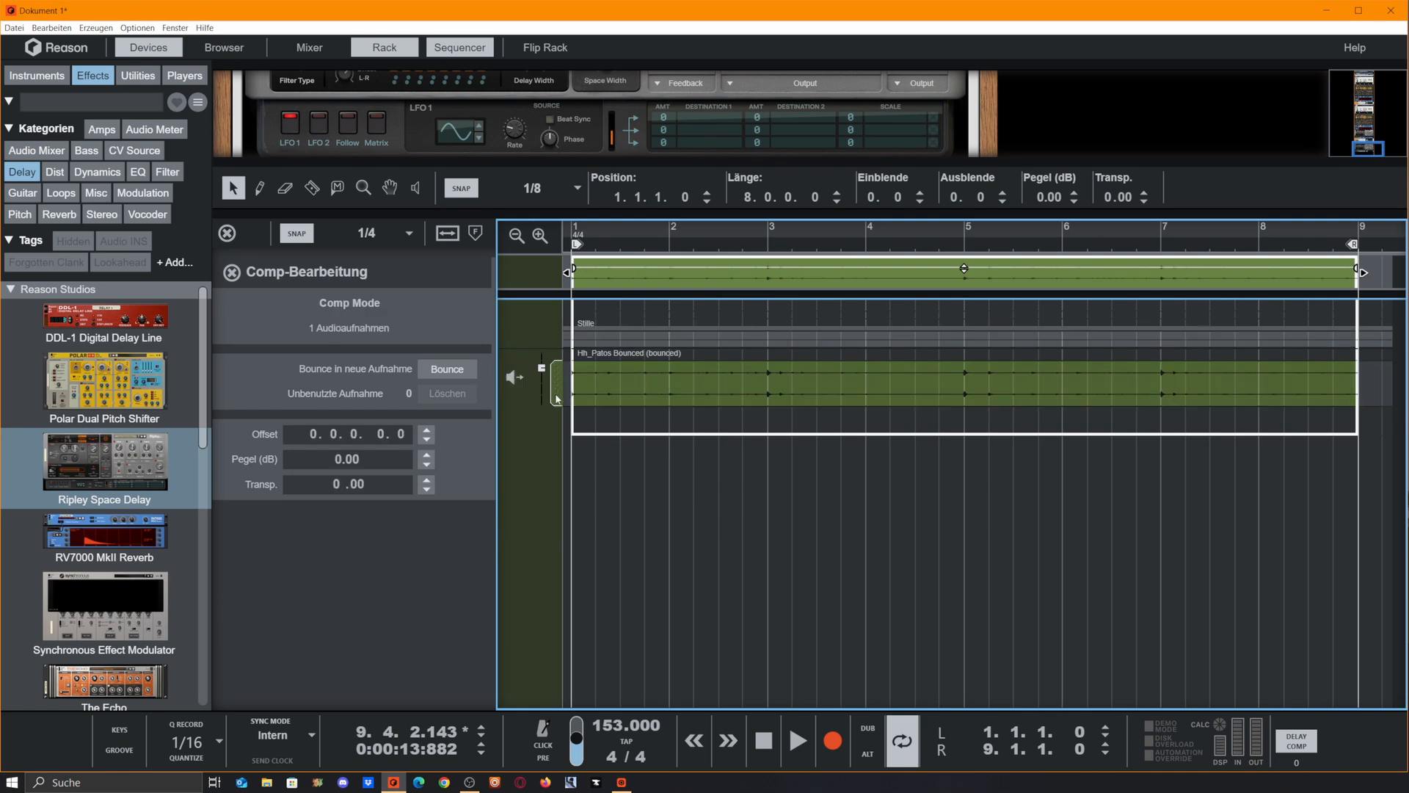
pyautogui.hotkey('ctrl', 'z')
pyautogui.hotkey('ctrl', 'd')
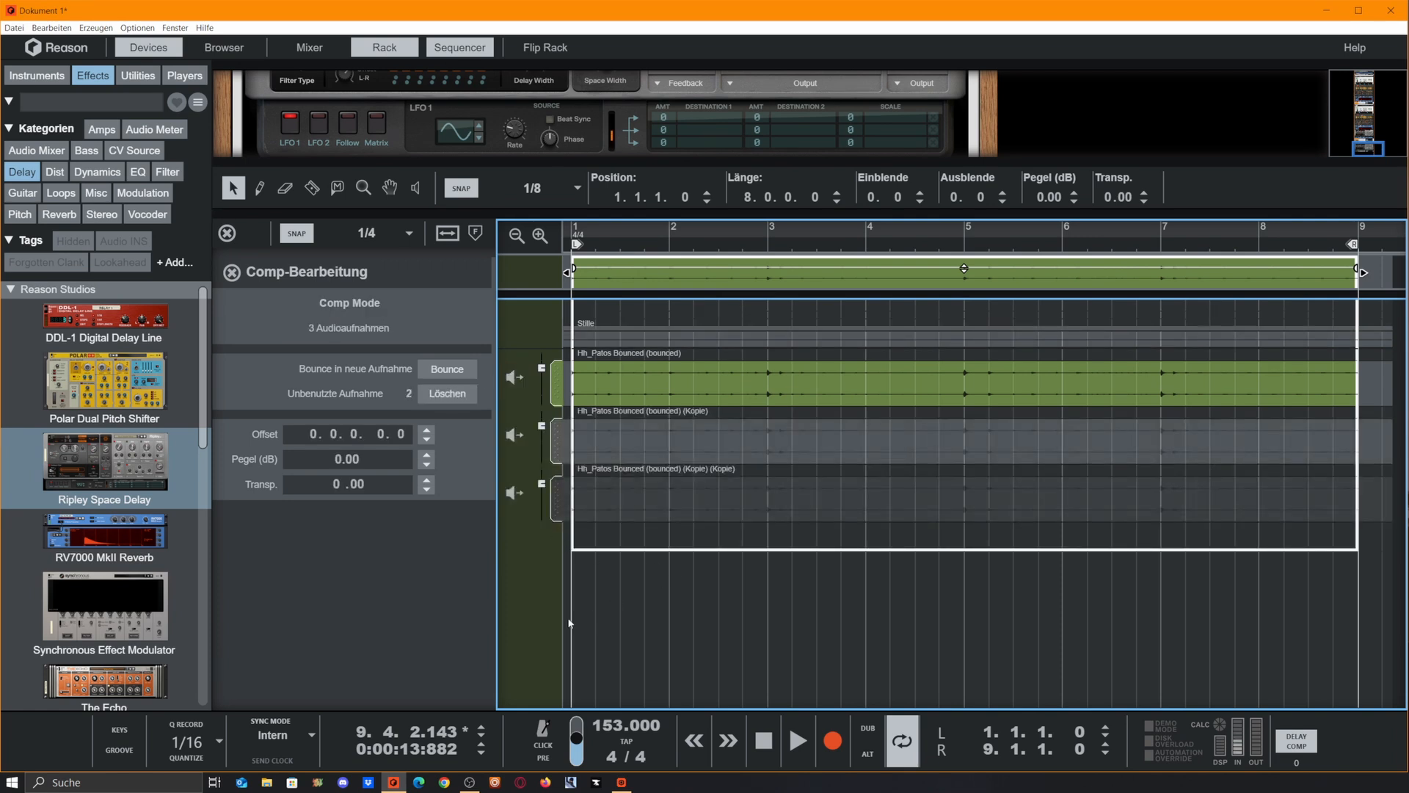
pyautogui.moveTo(549, 297); pyautogui.dragTo(549, 311)
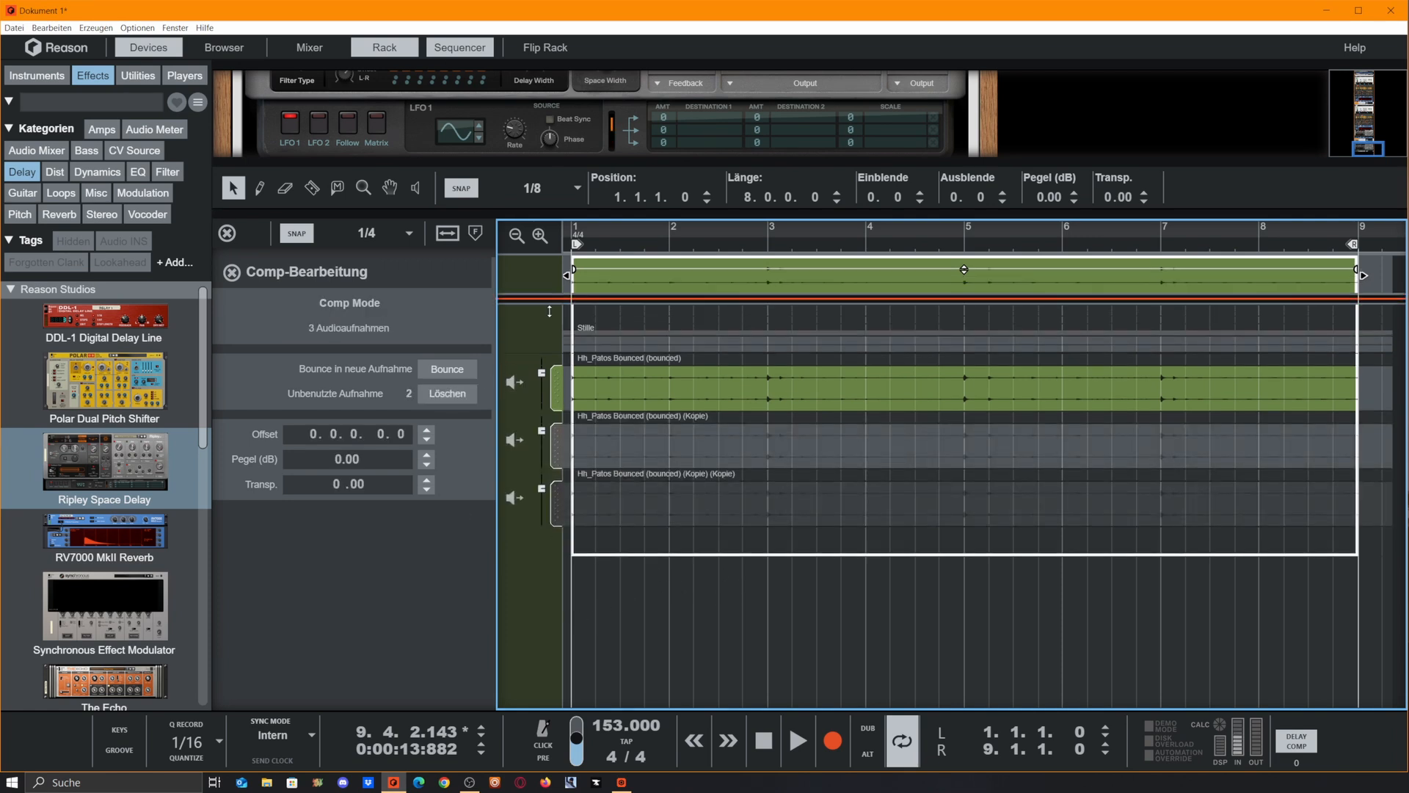
pyautogui.moveTo(549, 311); pyautogui.dragTo(549, 451)
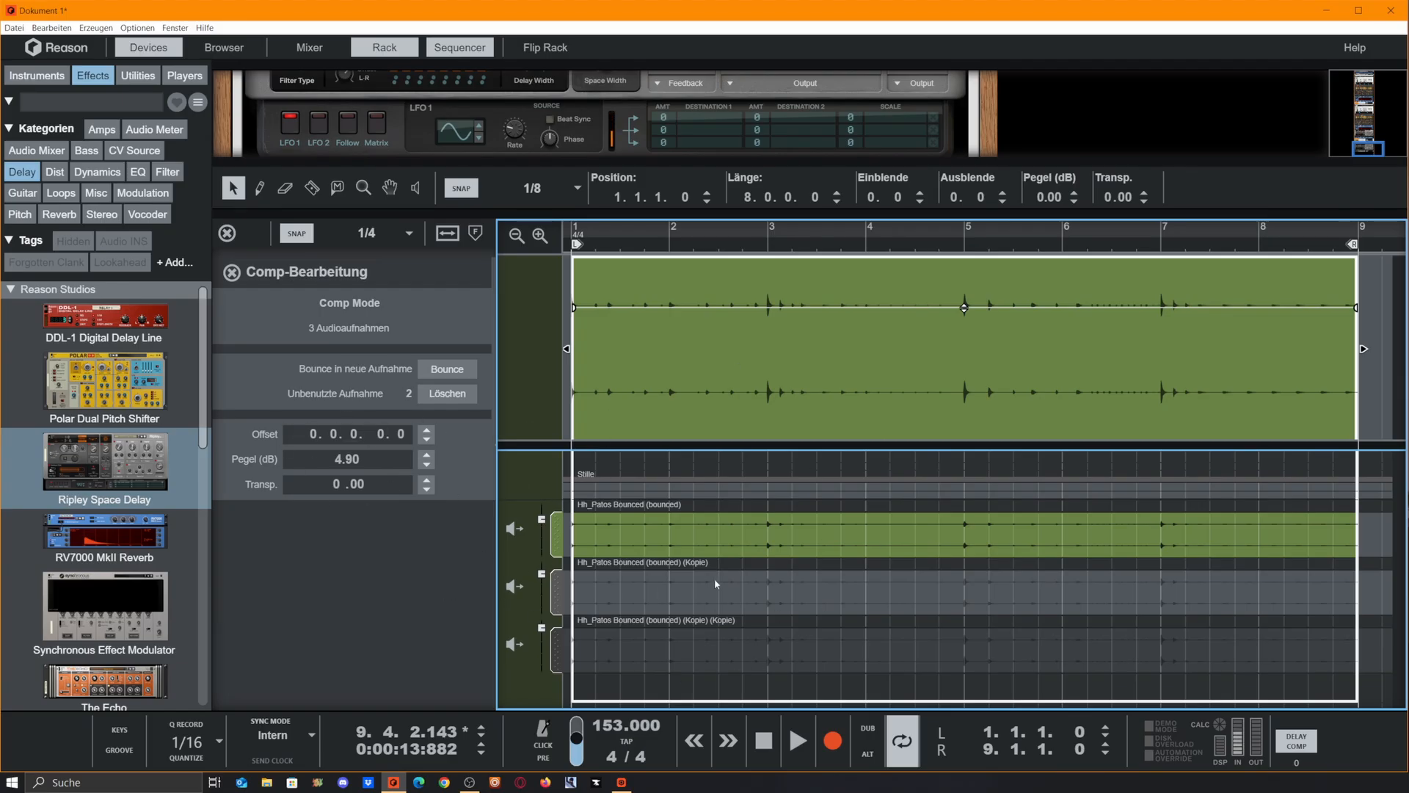
# Use the Razor to assign 2.2 to 3, bar 4, 6.2 to 7 and 7.2 to 9 to the louder copy
pyautogui.click(618, 678)
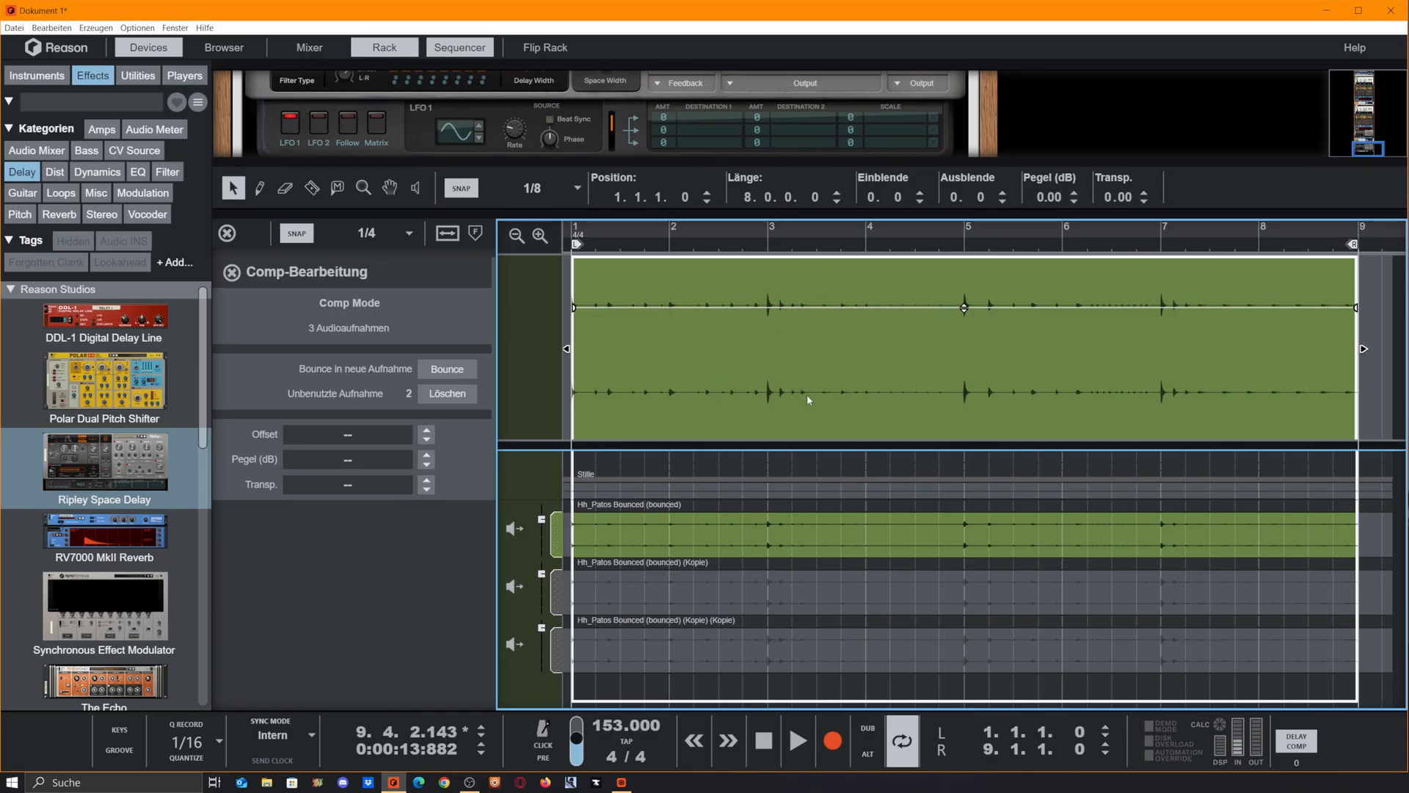
pyautogui.press('r')
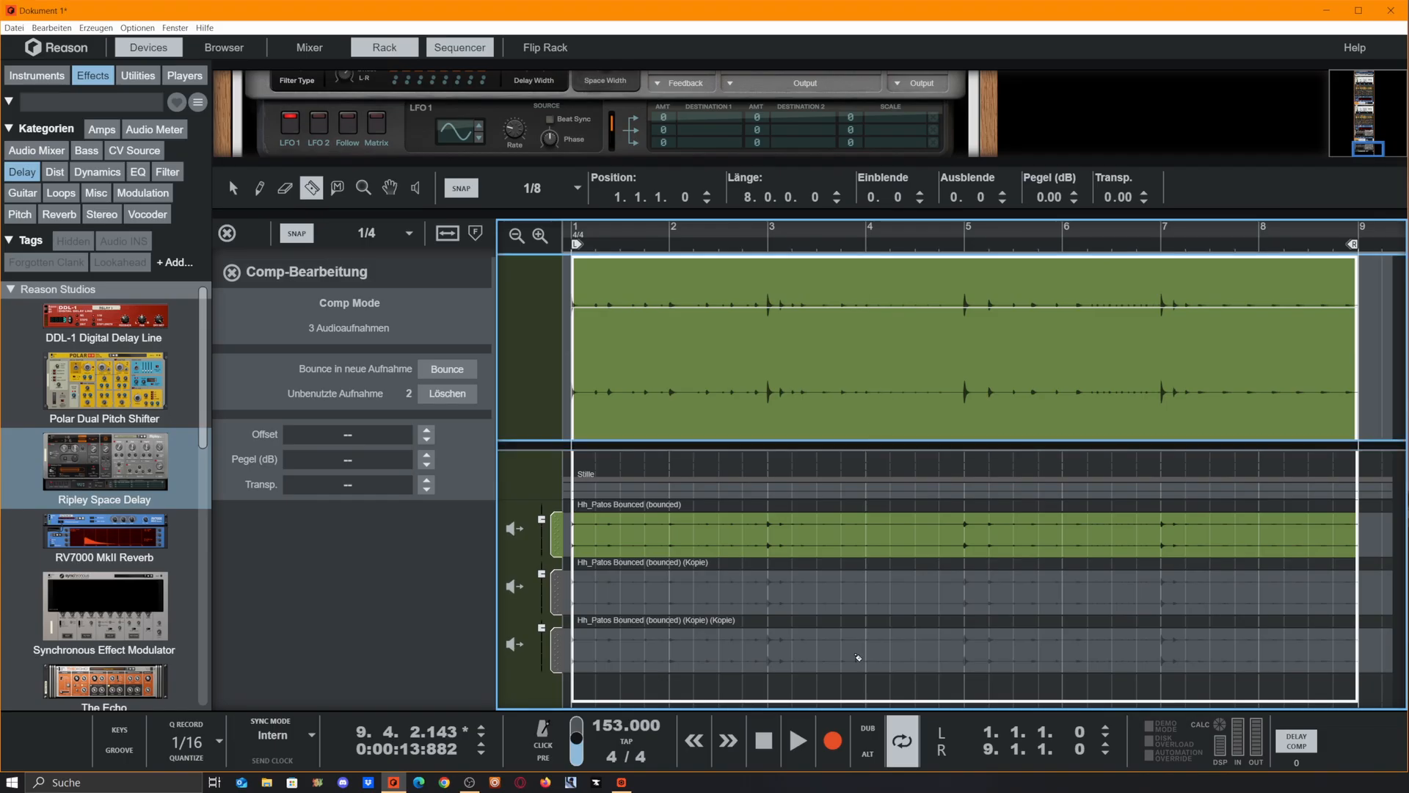
pyautogui.moveTo(868, 652); pyautogui.dragTo(962, 654)
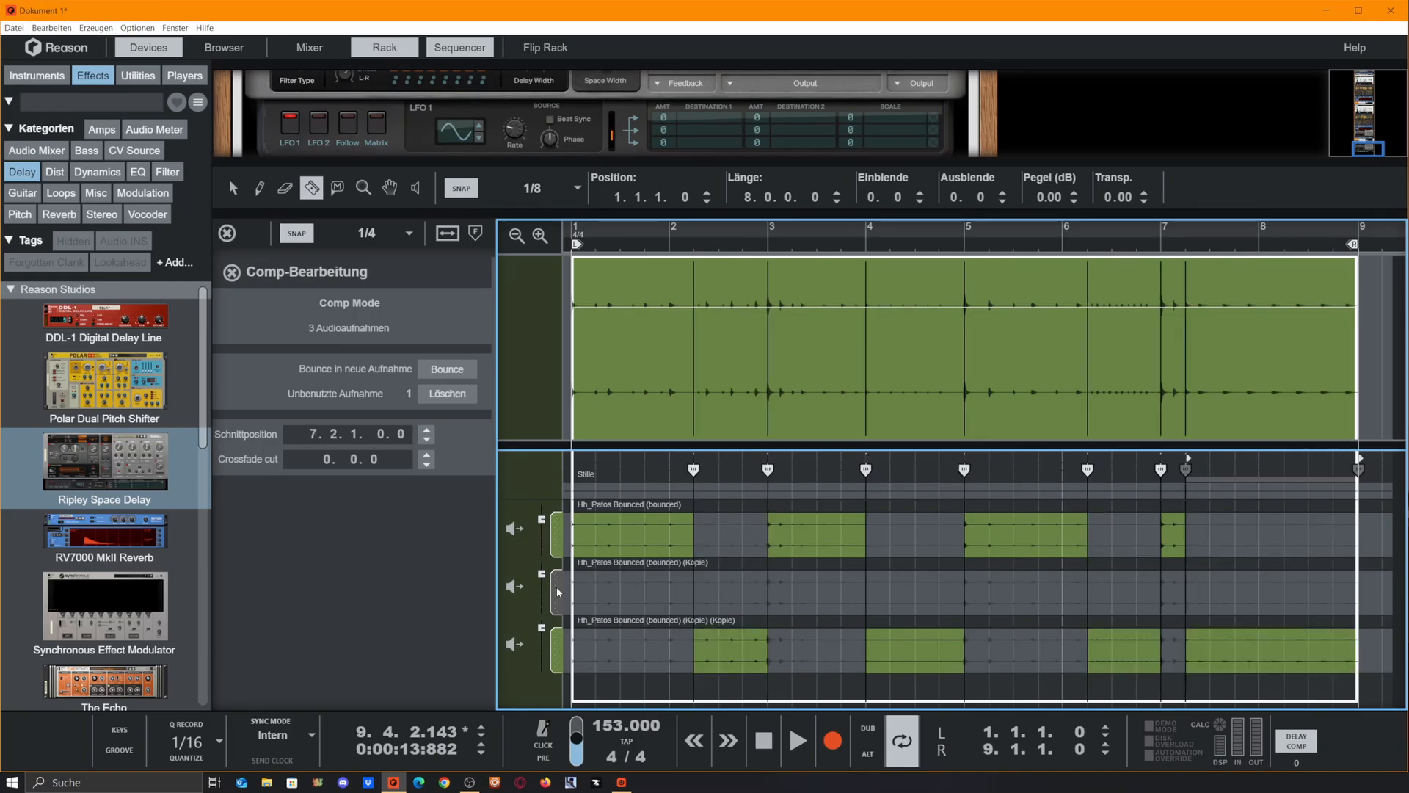
# Move the first copy, at -5.08 dB, above the original and use its opening eighths of bars 3, 5 and 7 with 1/16 snap
pyautogui.moveTo(548, 580); pyautogui.dragTo(547, 529)
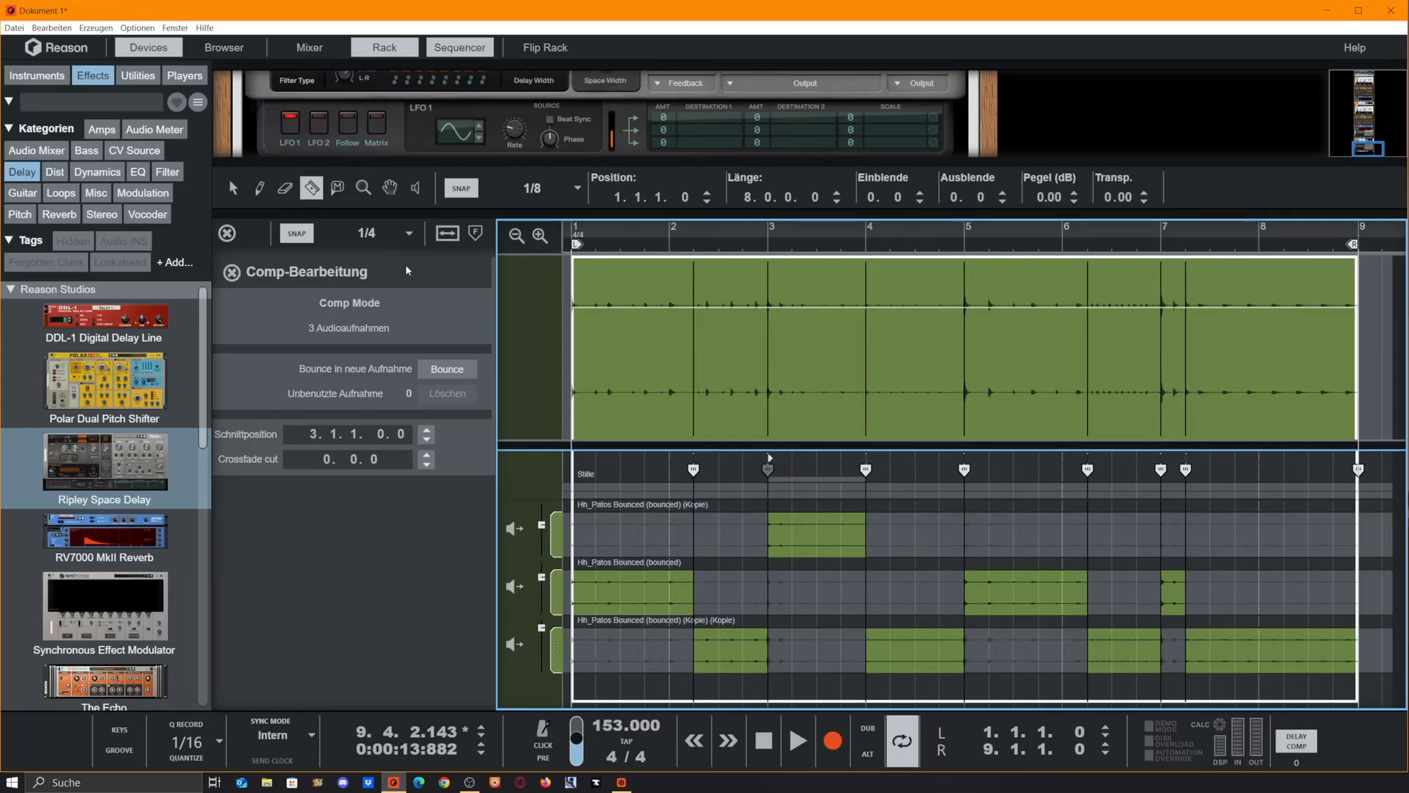
pyautogui.click(379, 234)
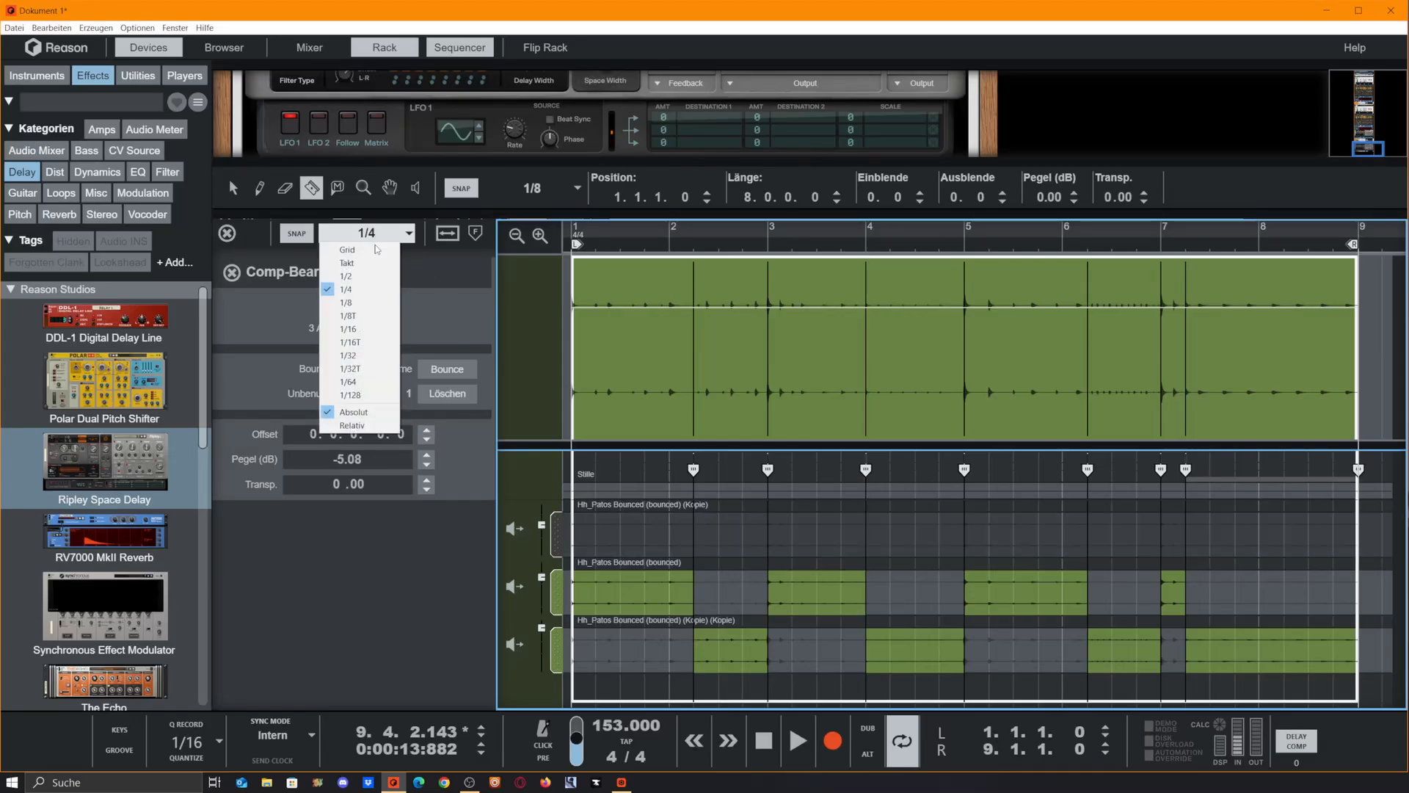
pyautogui.click(375, 331)
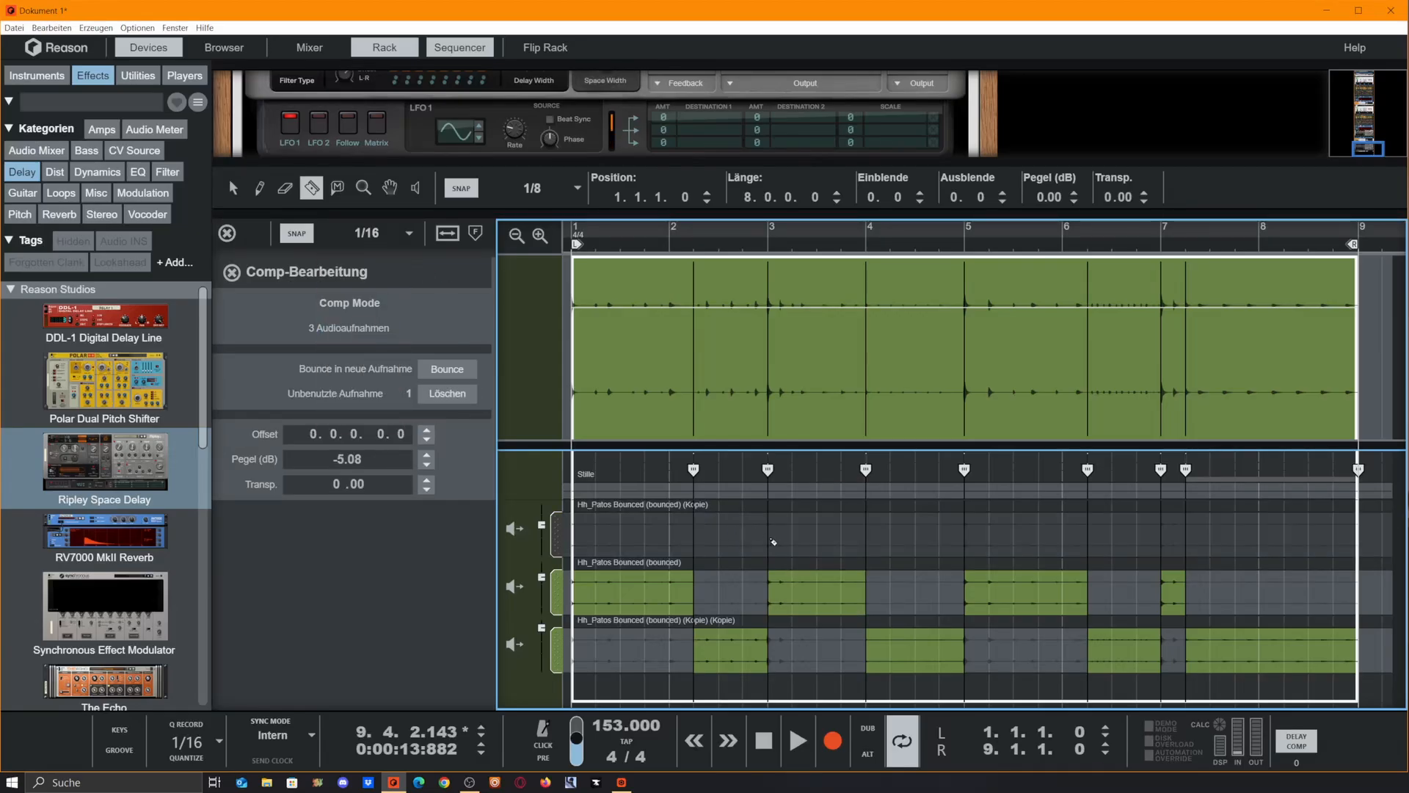
pyautogui.moveTo(767, 543); pyautogui.dragTo(789, 544)
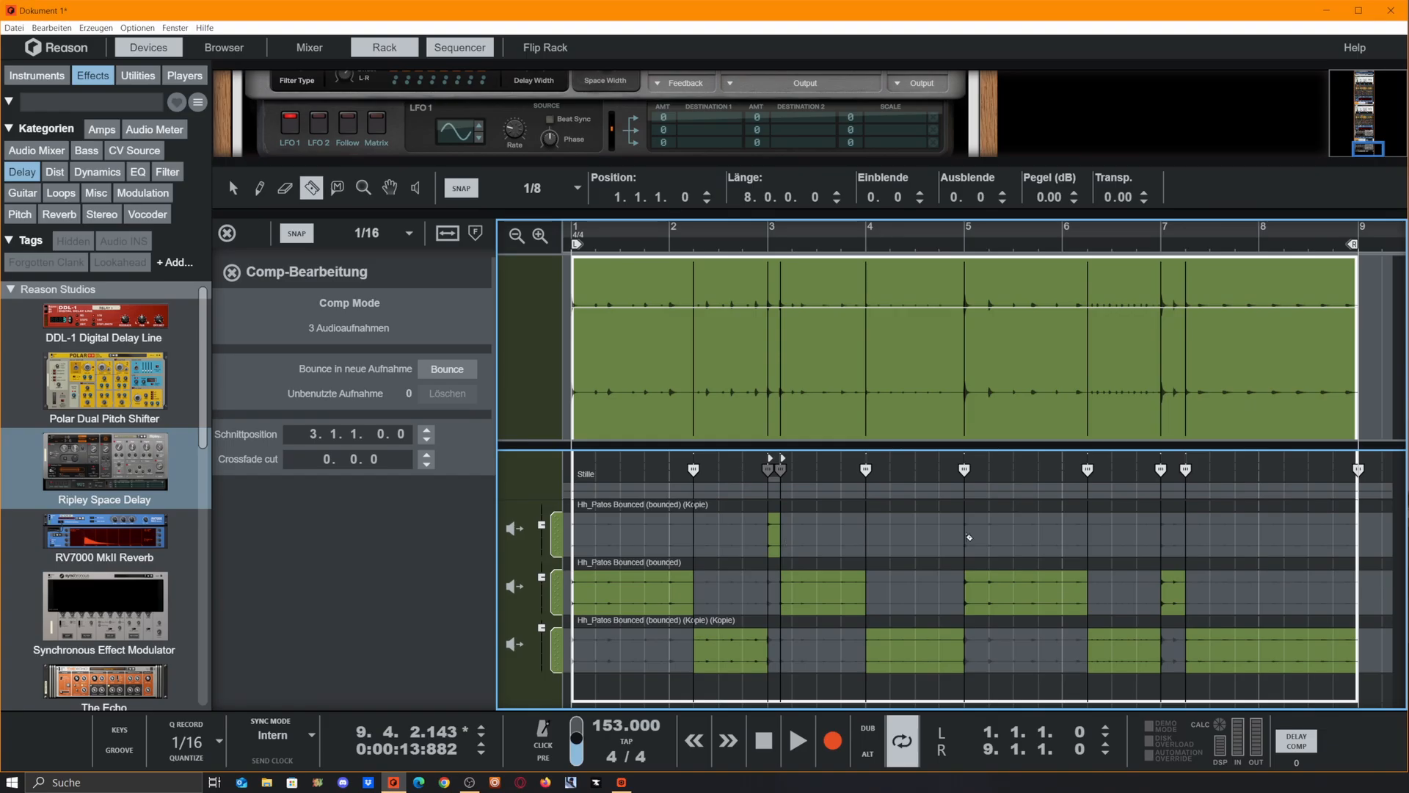
pyautogui.moveTo(979, 536); pyautogui.dragTo(966, 537)
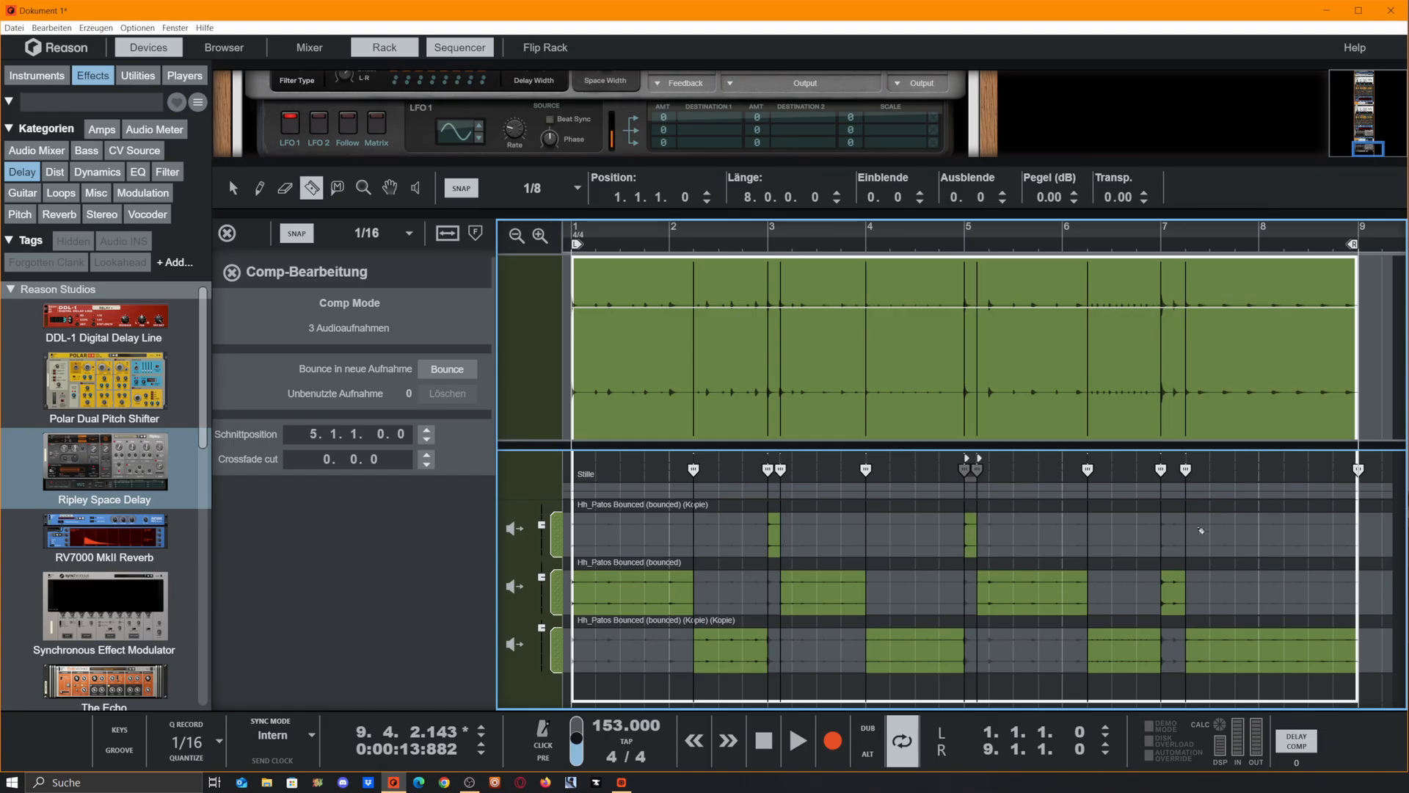
pyautogui.moveTo(1173, 536); pyautogui.dragTo(1162, 536)
pyautogui.click(544, 628)
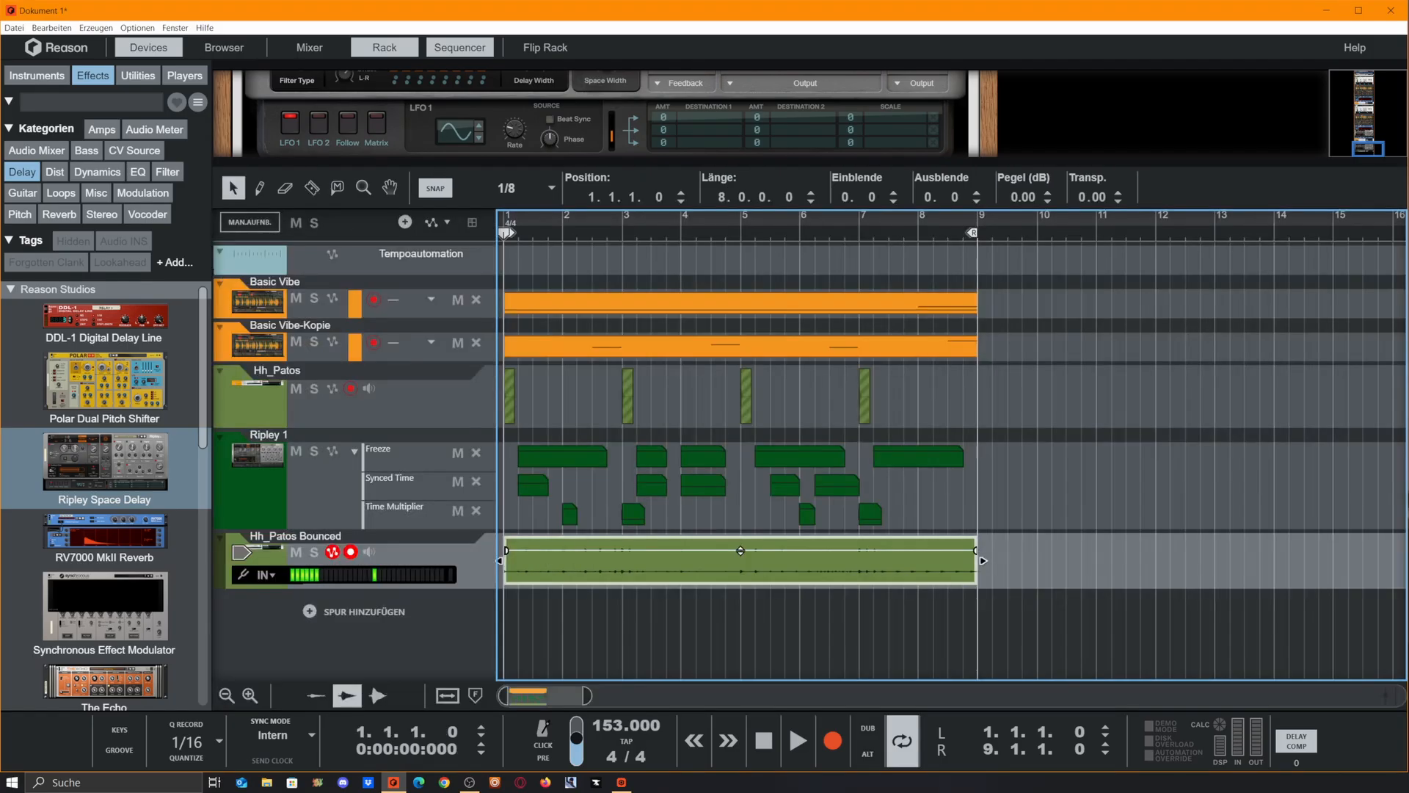
# Play the loop, mute the Hh_Patos and Ripley 1 tracks, and raise the Hh_Patos Bounced clip's level to 8.06 dB
pyautogui.press('space')
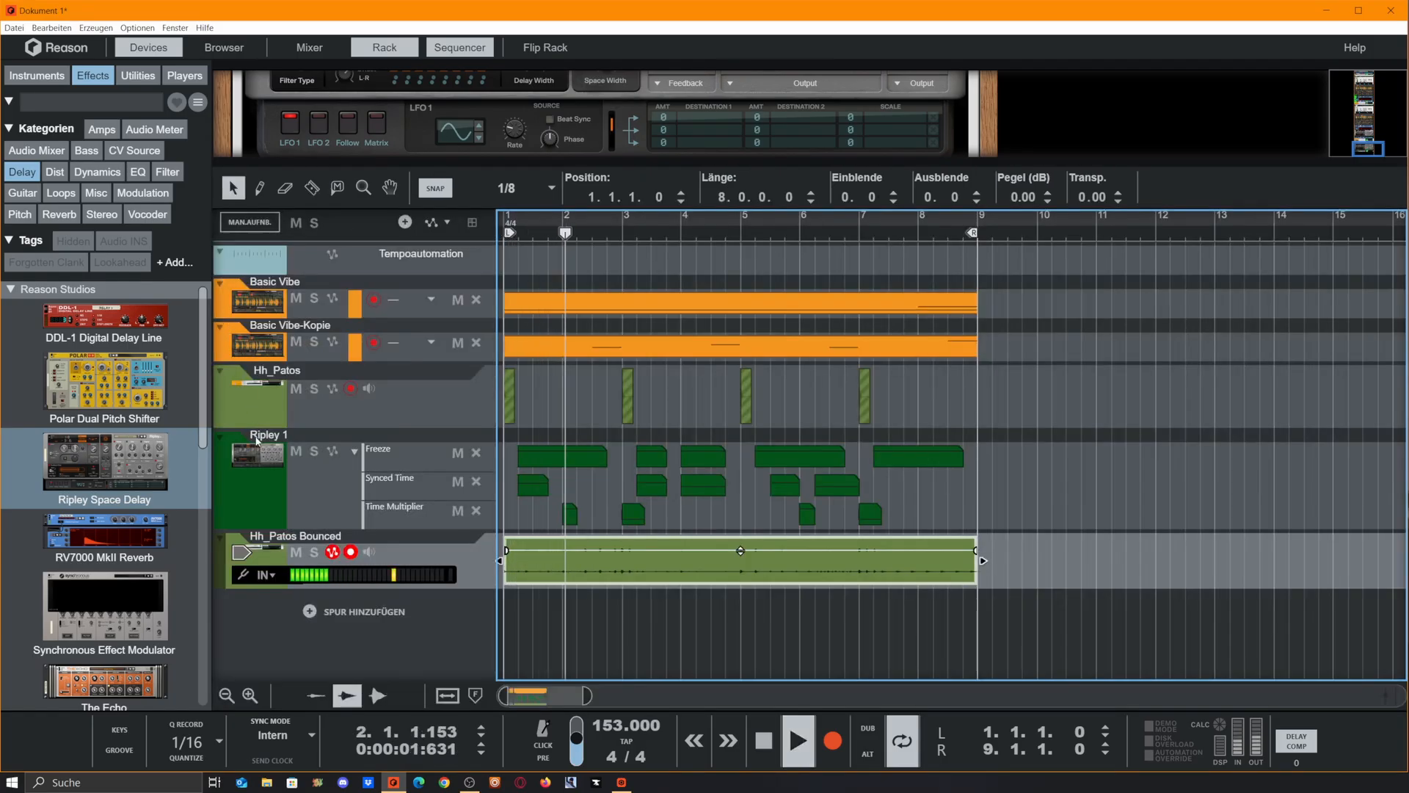
pyautogui.click(296, 390)
pyautogui.click(297, 451)
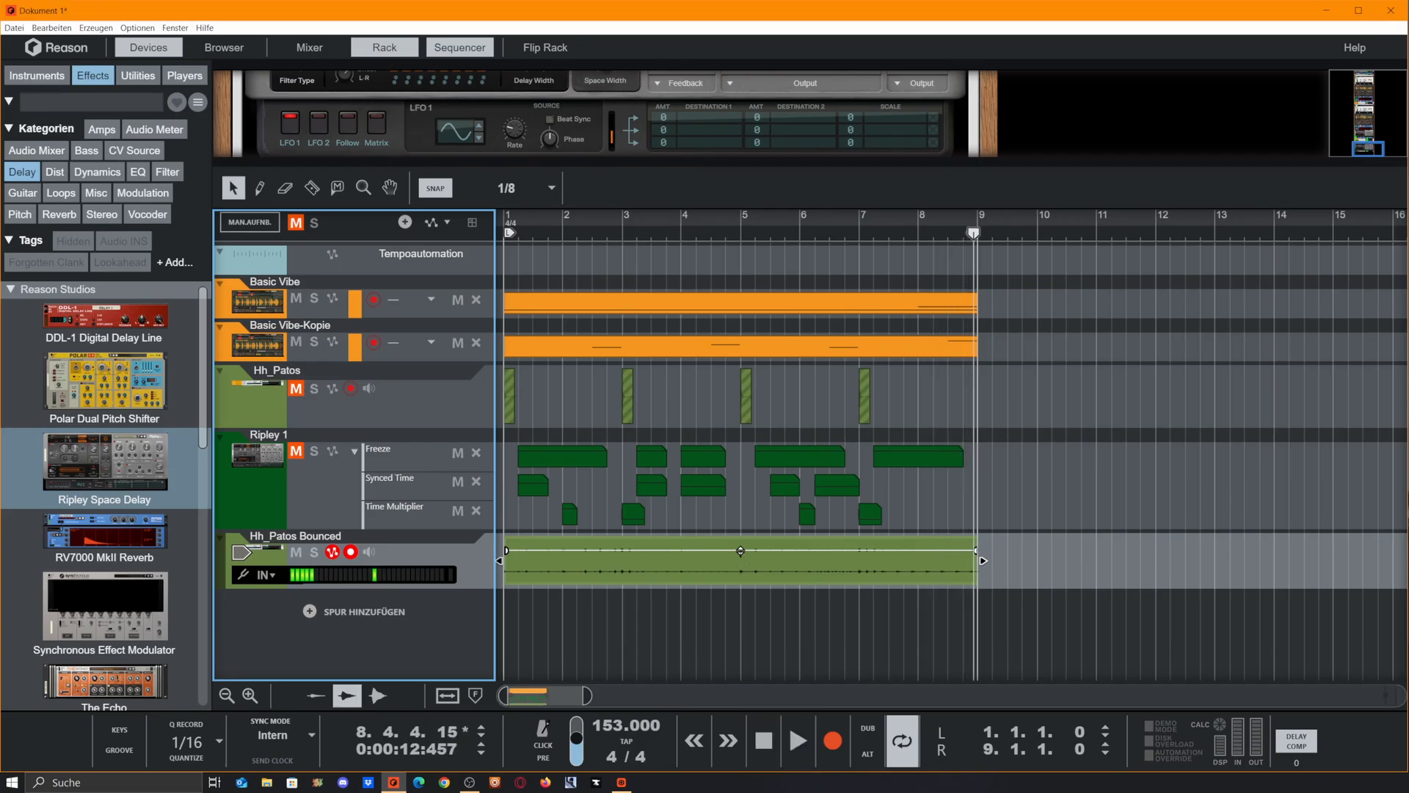
pyautogui.moveTo(741, 552); pyautogui.dragTo(761, 312)
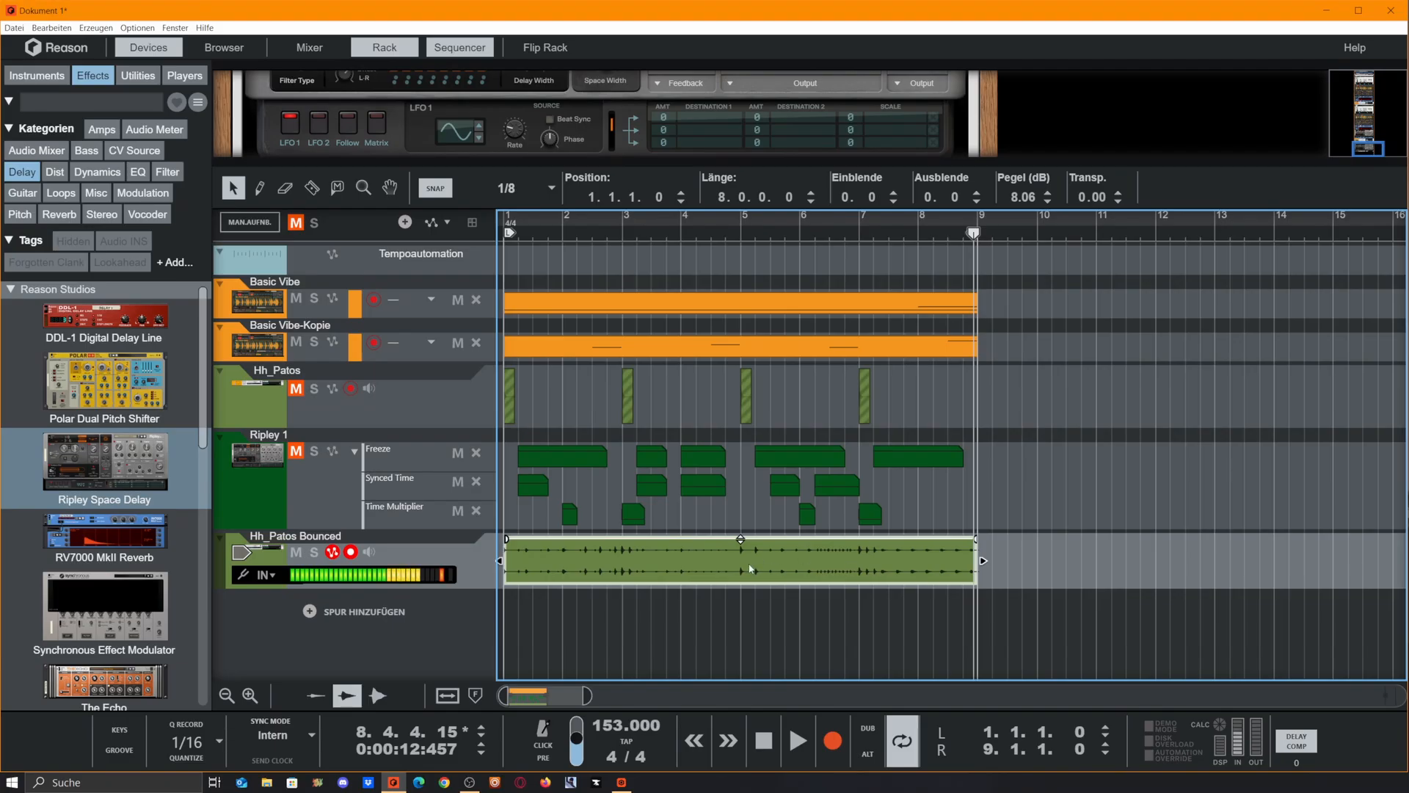
pyautogui.click(443, 577)
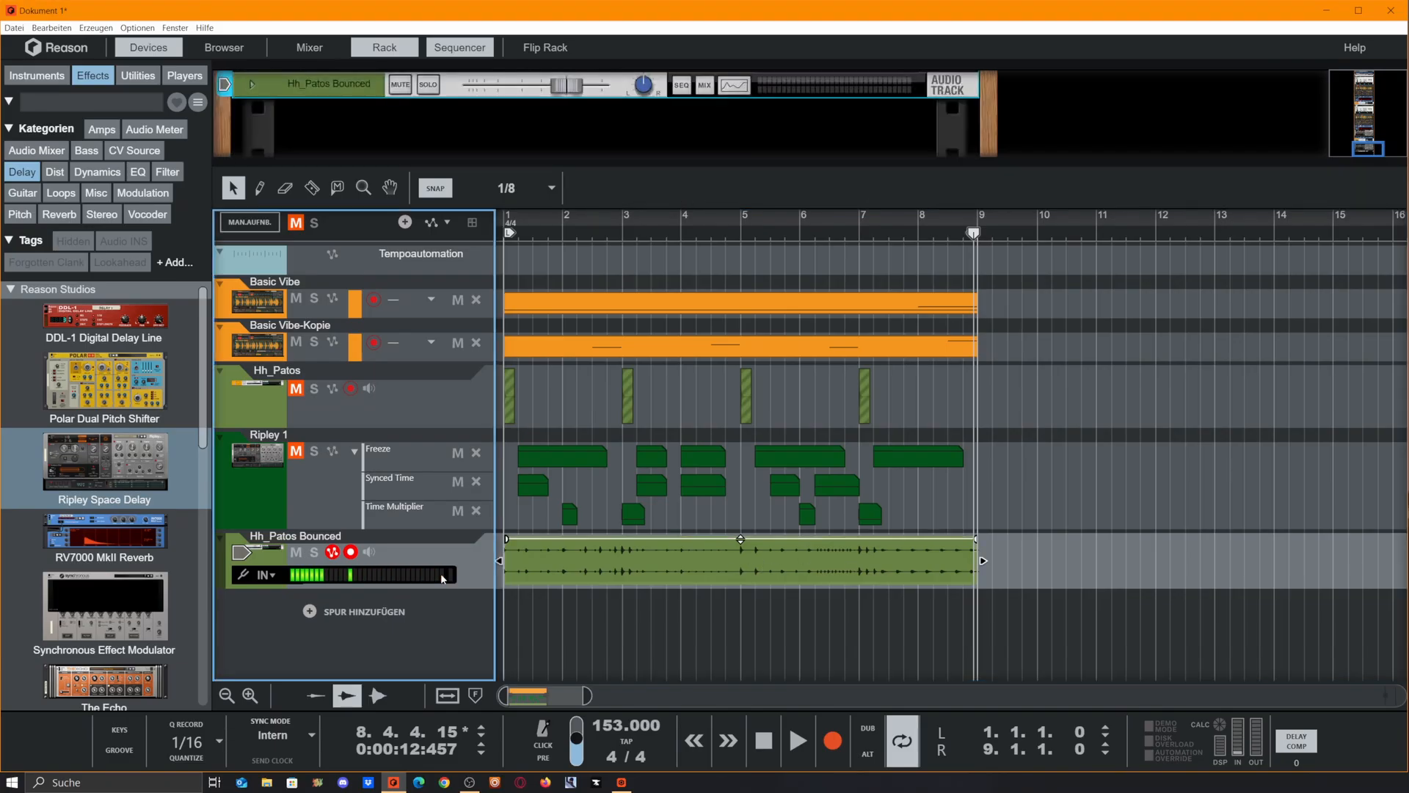
# Reopen the Hh_Patos Bounced clip for comping, bounce it to a new recording and delete the three unused recordings
pyautogui.doubleClick(729, 575)
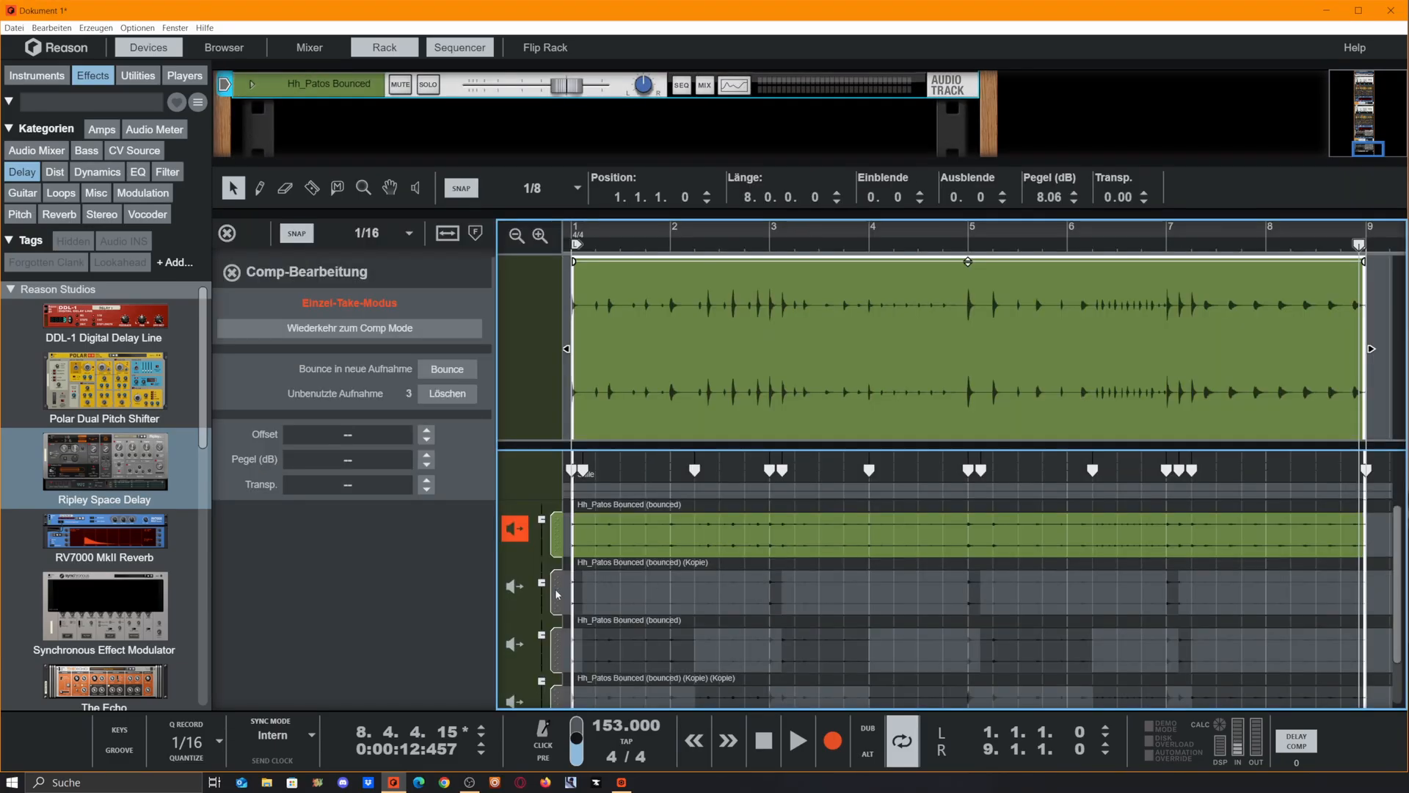
pyautogui.click(447, 394)
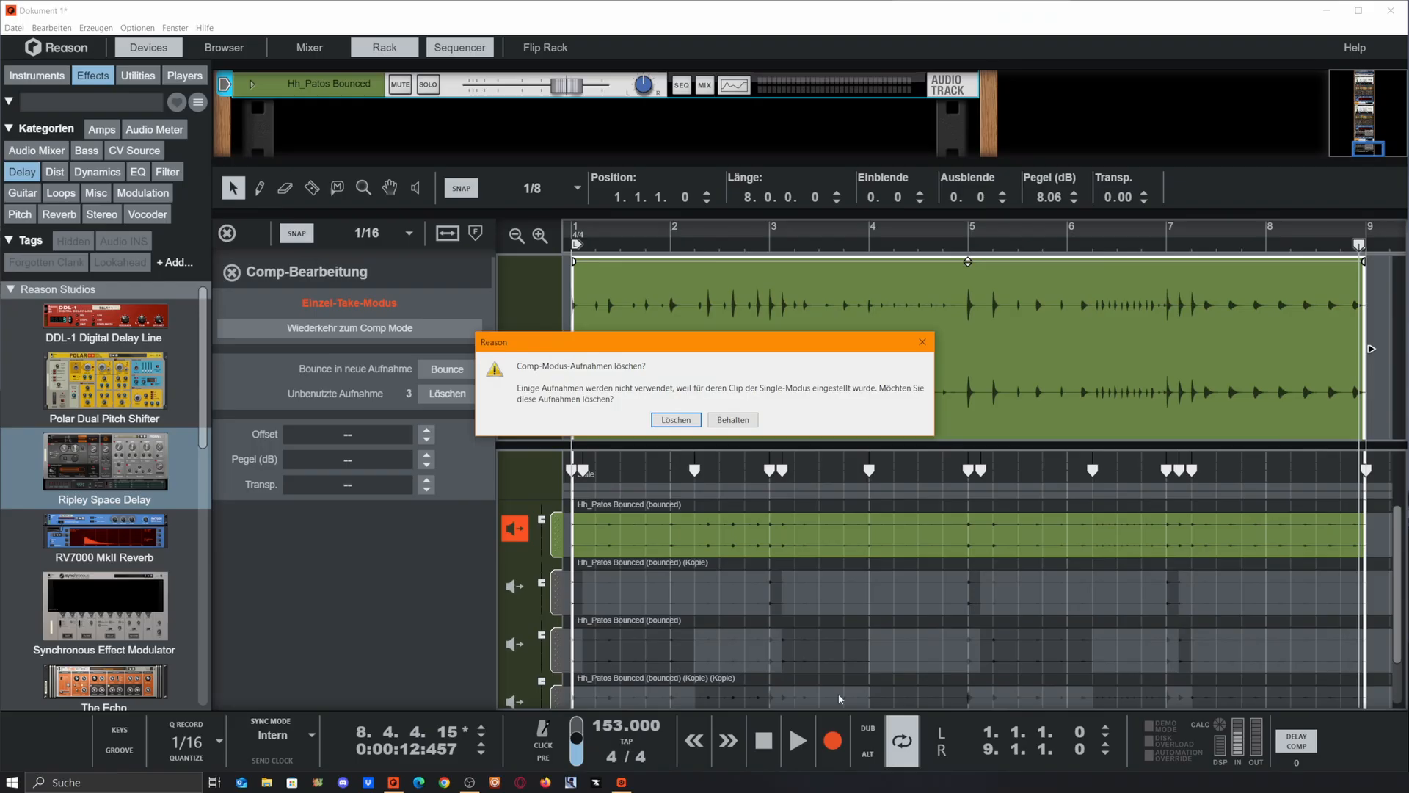
pyautogui.click(677, 421)
# Return to Comp Mode with the bounced take filling the clip, and duplicate that take with the copy's level at 8.06 dB
pyautogui.click(515, 528)
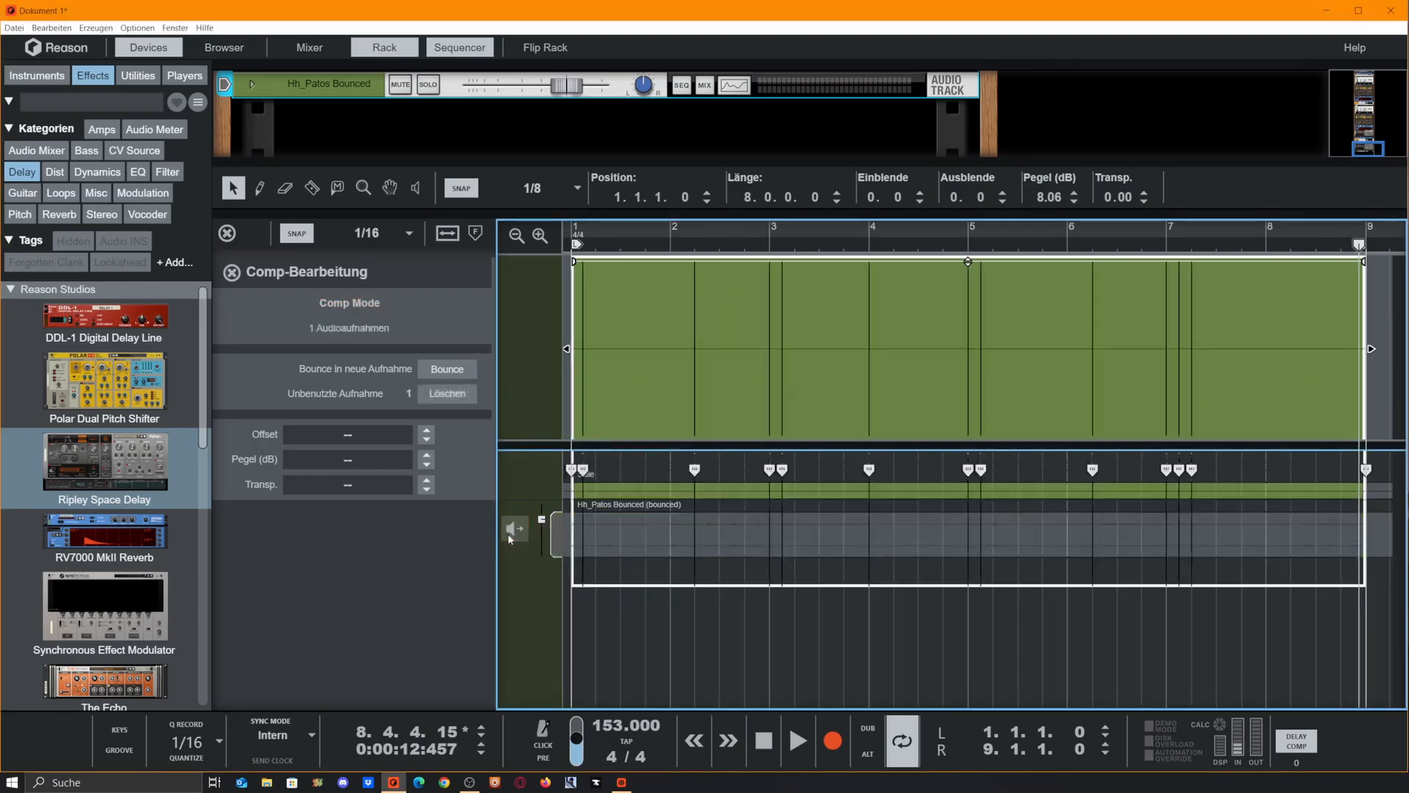
pyautogui.doubleClick(557, 535)
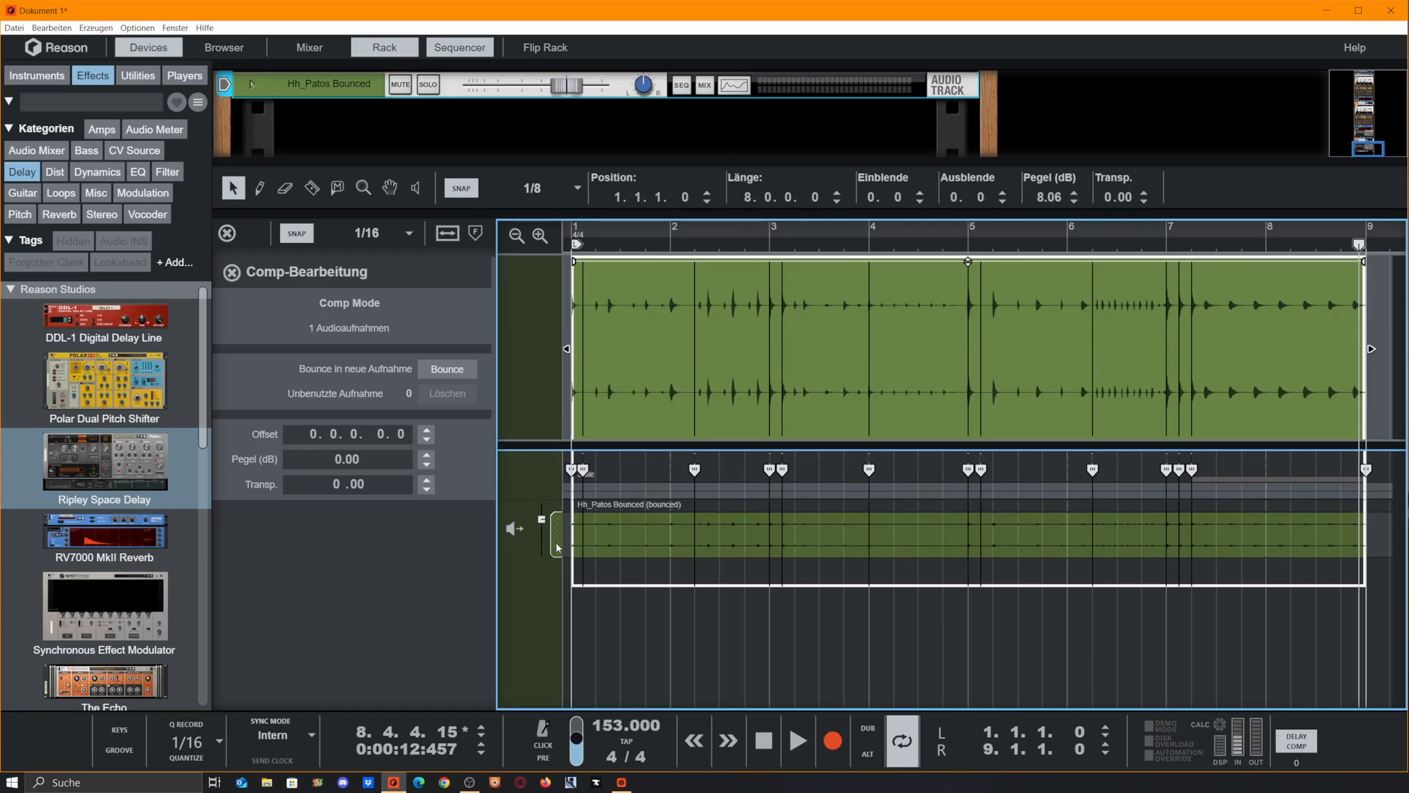
pyautogui.moveTo(557, 547); pyautogui.dragTo(562, 577)
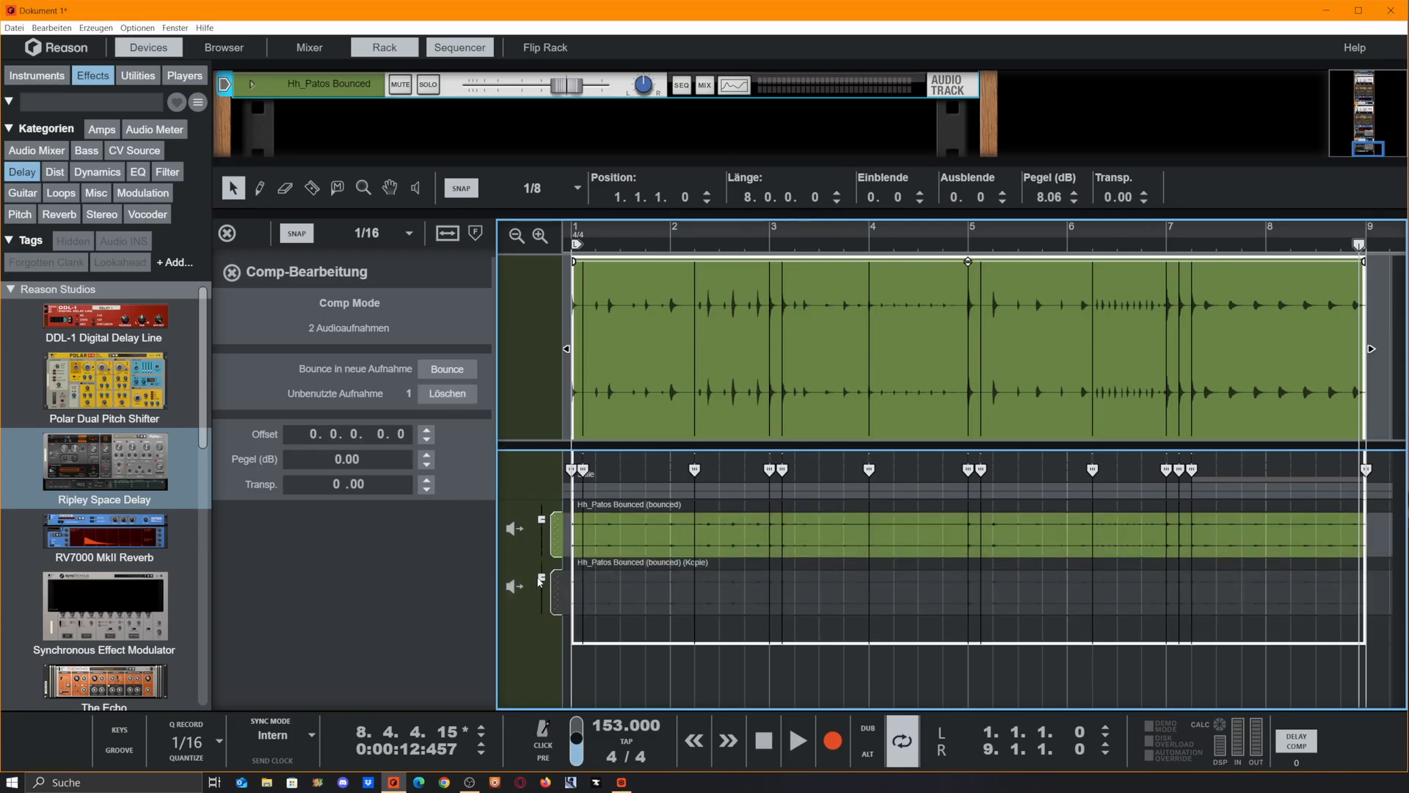
pyautogui.click(543, 579)
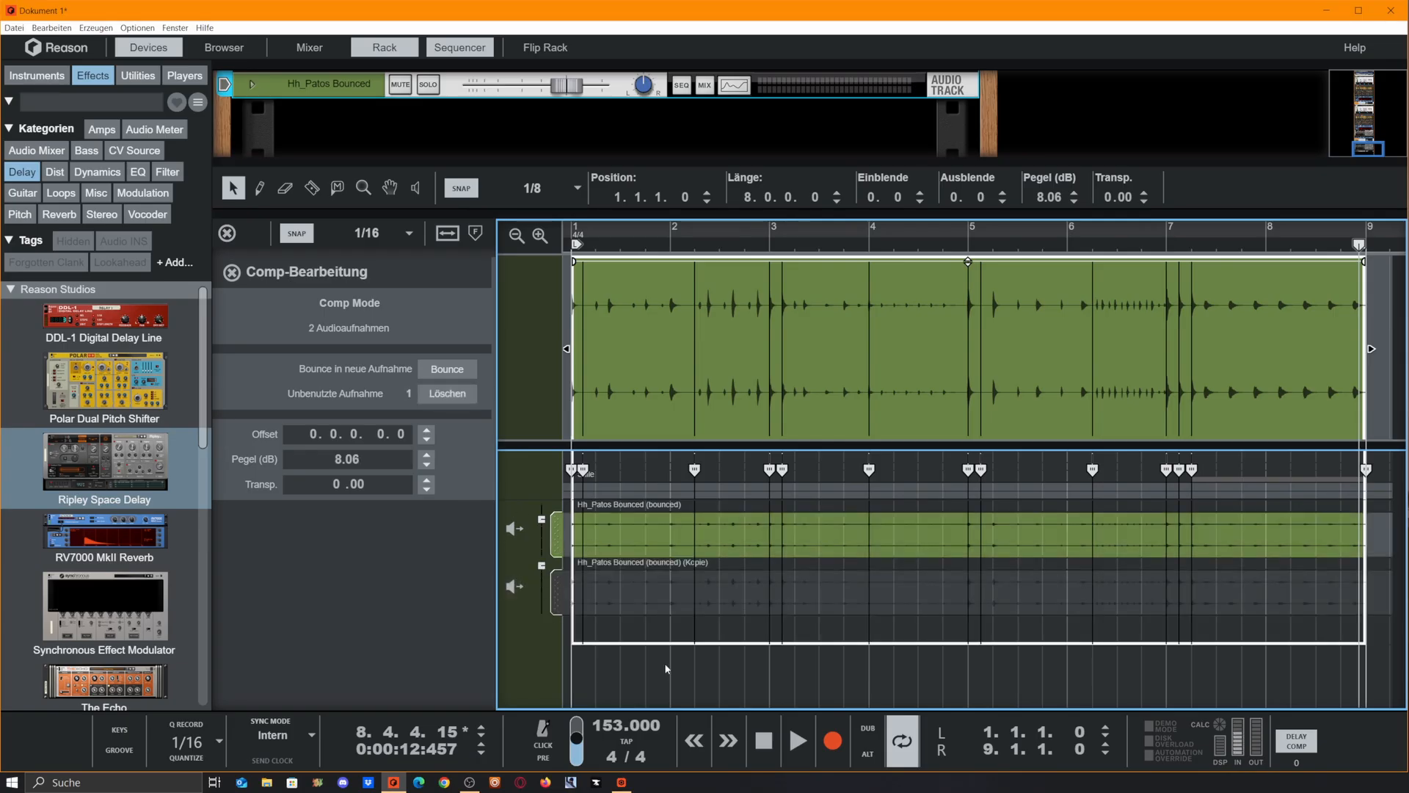
# Assign bar 4, 6.2 to 7 and short accents in bars 1, 2 and 3 to the louder copy
pyautogui.click(908, 596)
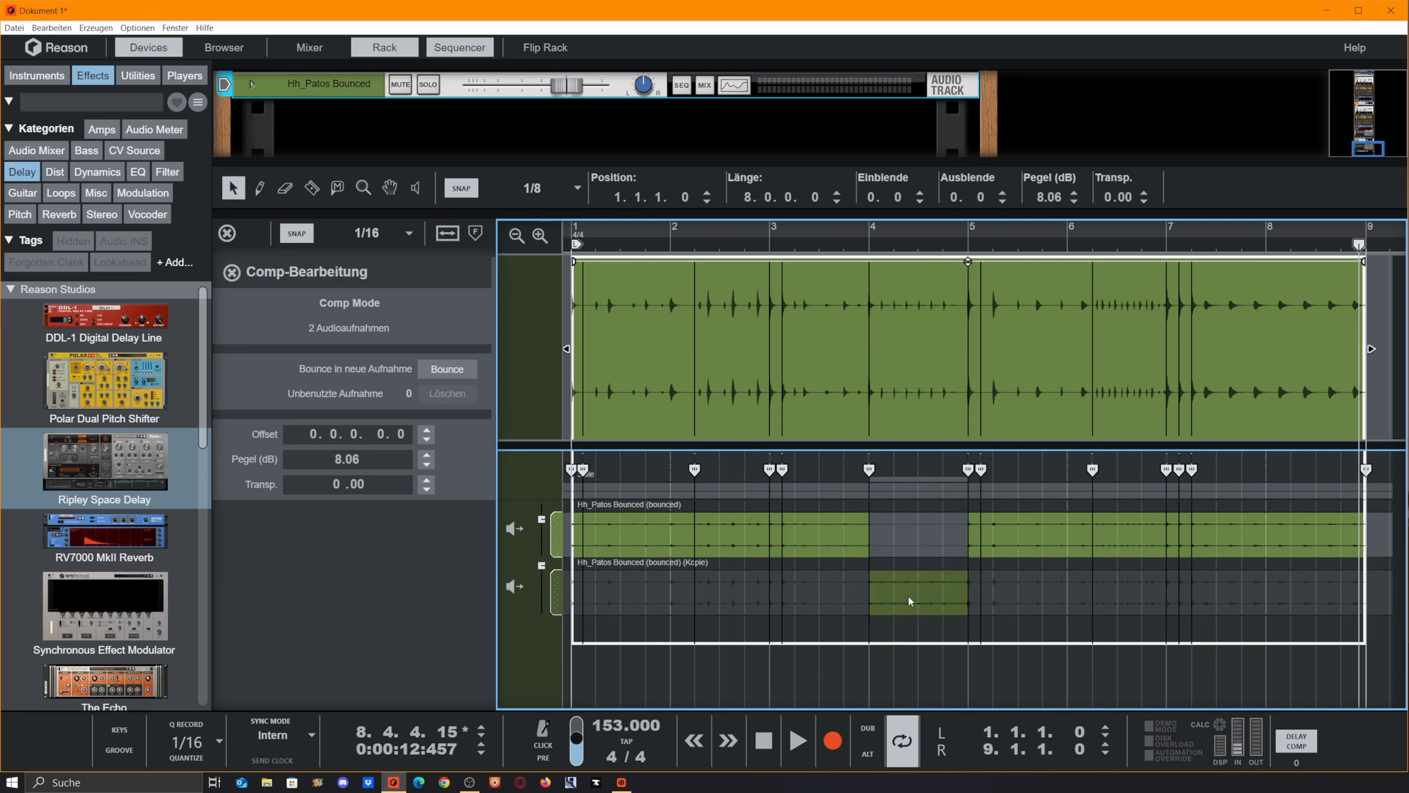
pyautogui.click(1115, 596)
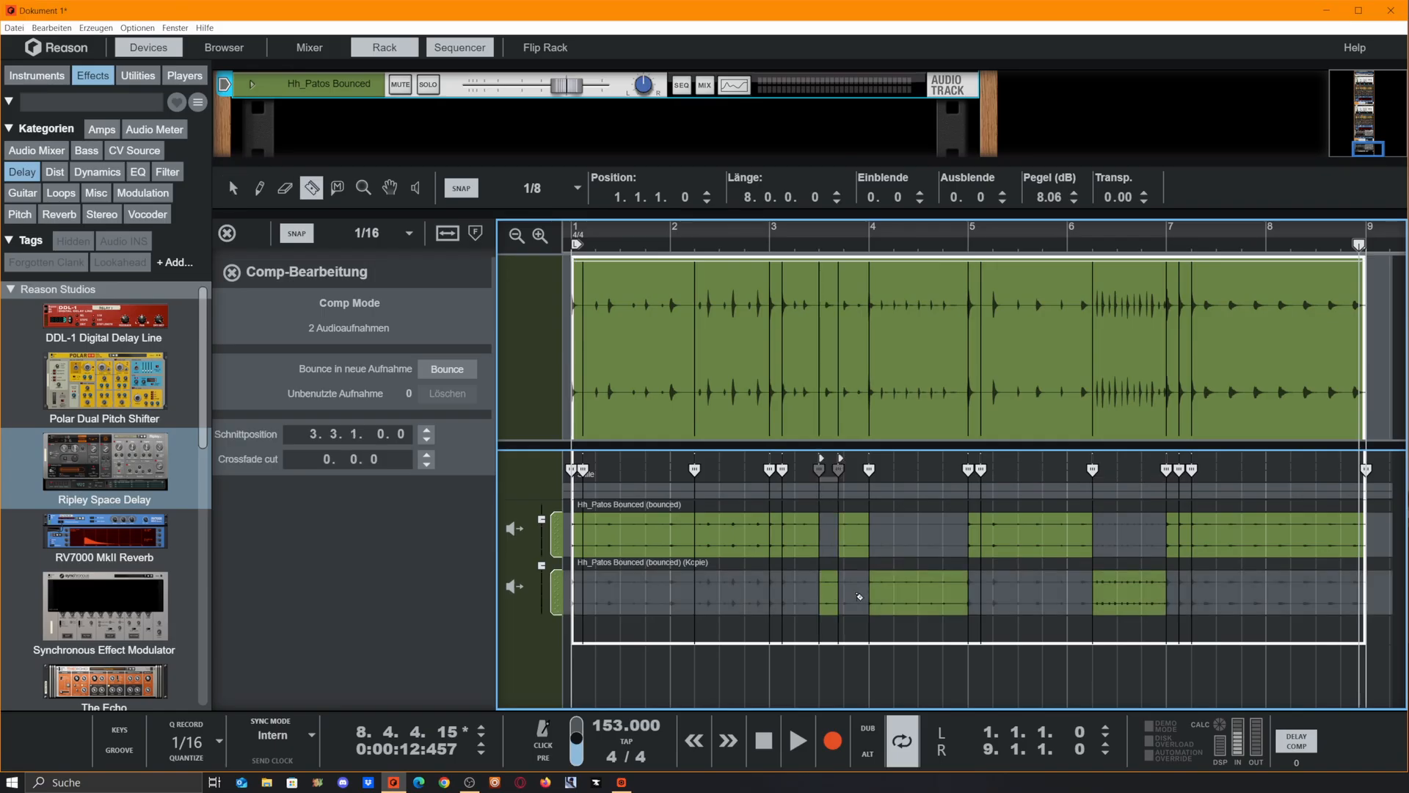
pyautogui.moveTo(860, 596); pyautogui.dragTo(869, 599)
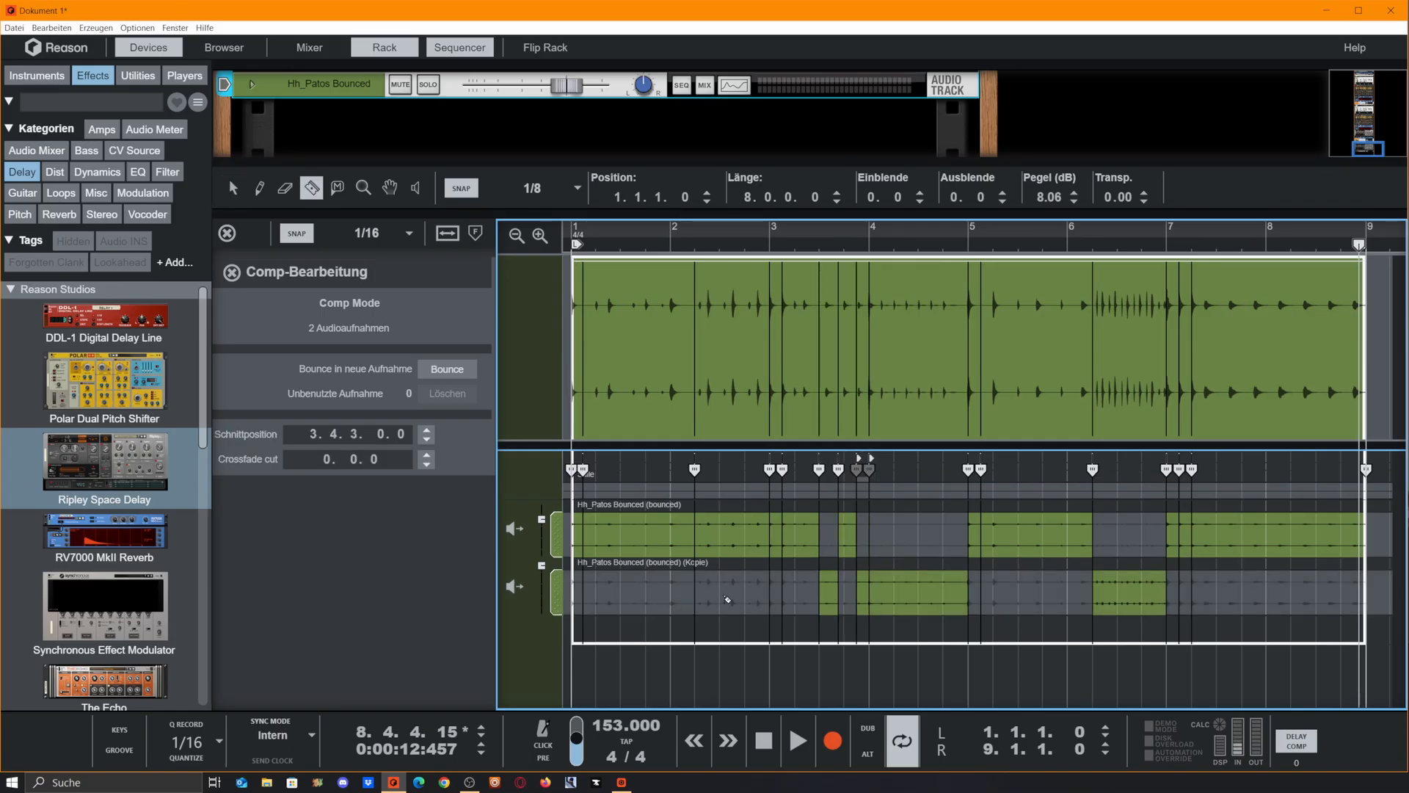
pyautogui.moveTo(719, 599); pyautogui.dragTo(757, 597)
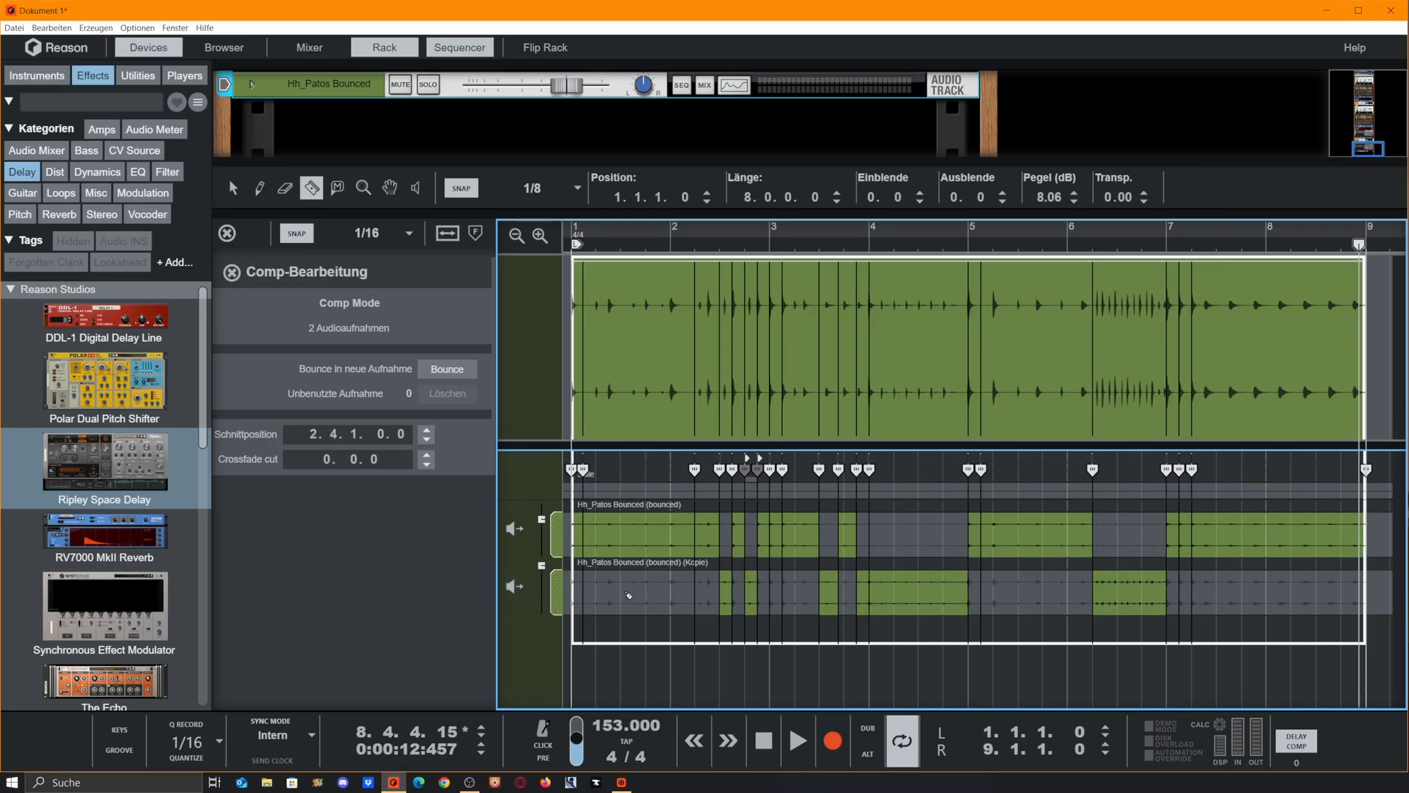
pyautogui.moveTo(628, 595); pyautogui.dragTo(638, 595)
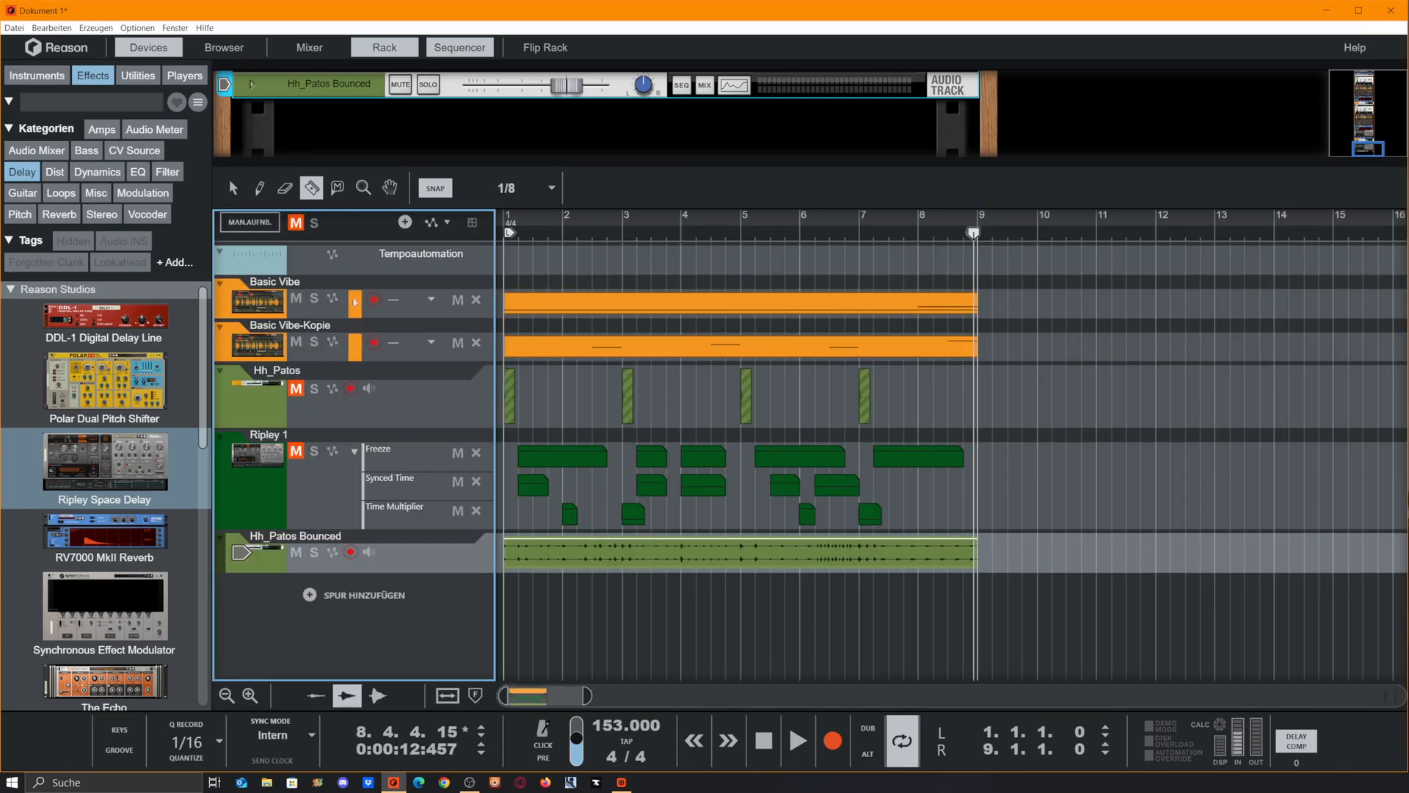
# Return to the arrangement and play the loop from the start with the comped hi-hat clip
pyautogui.moveTo(555, 235); pyautogui.dragTo(175, 262)
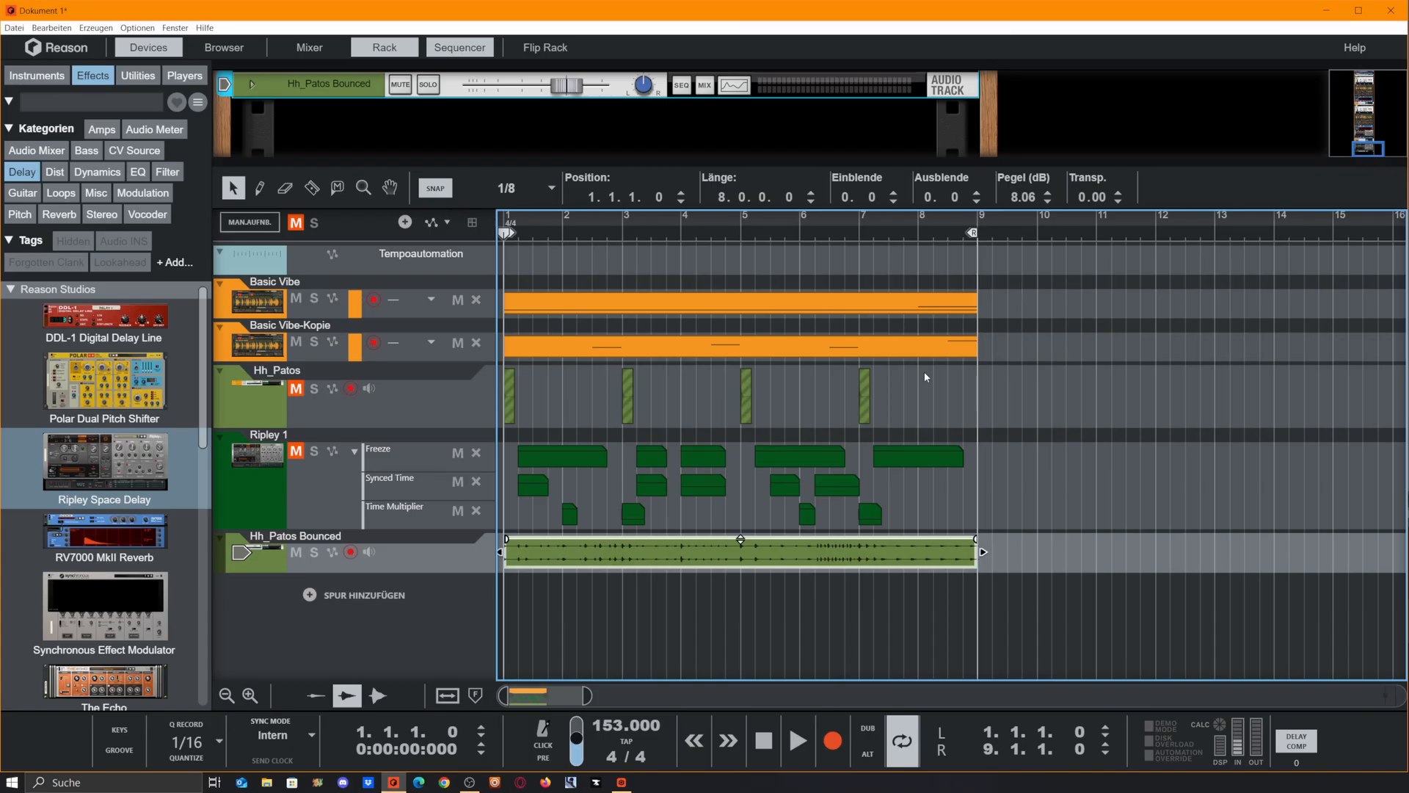
pyautogui.press('space')
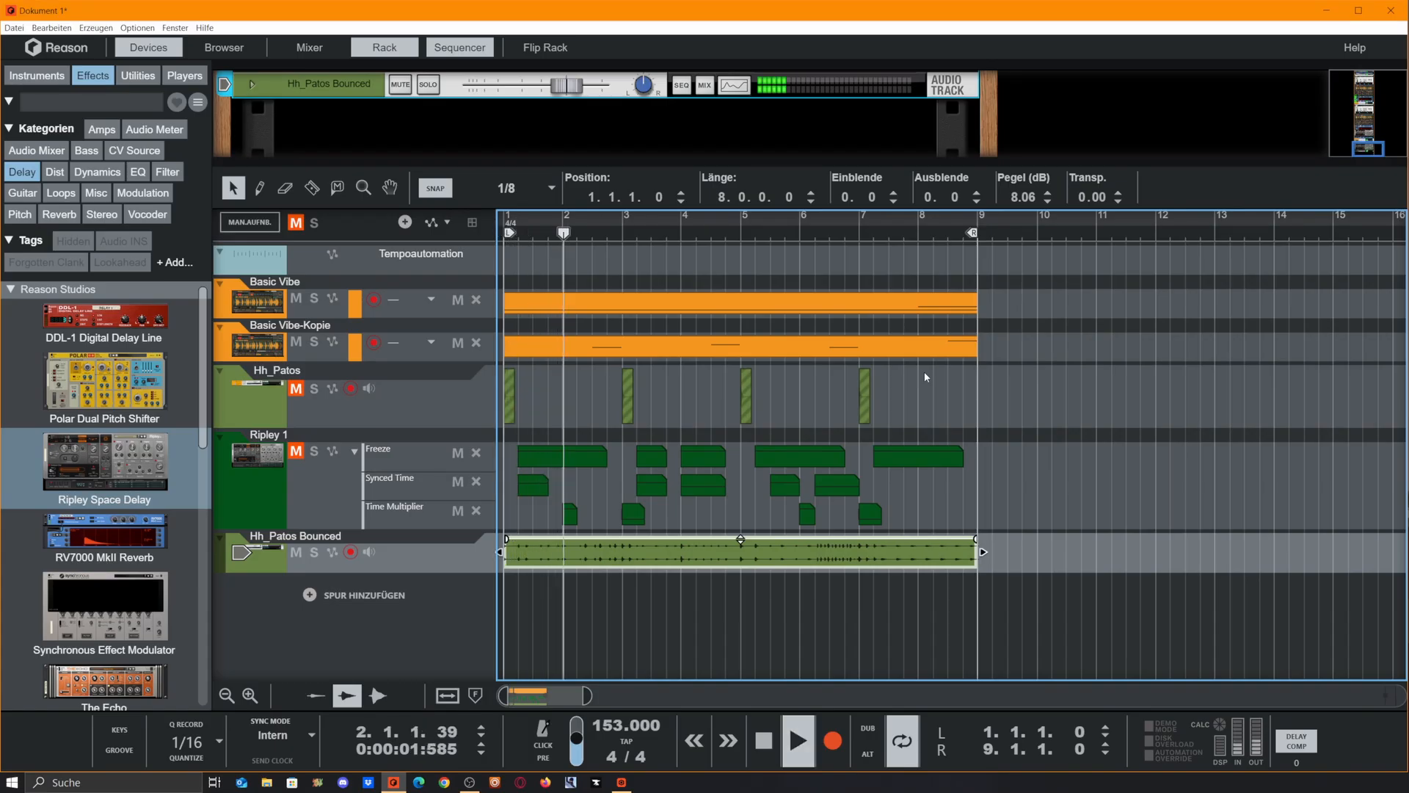